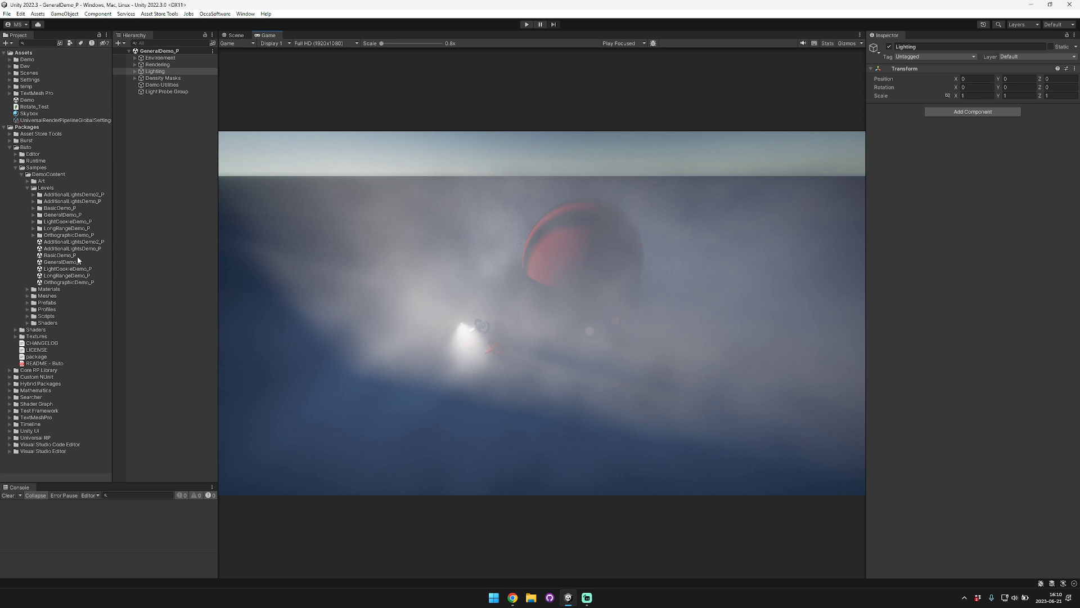
Open the demo scenes BasicDemo_P, AdditionalLightsDemo_P and AdditionalLightsDemo2_P in turn to view their fog and lighting
double_click(76, 255)
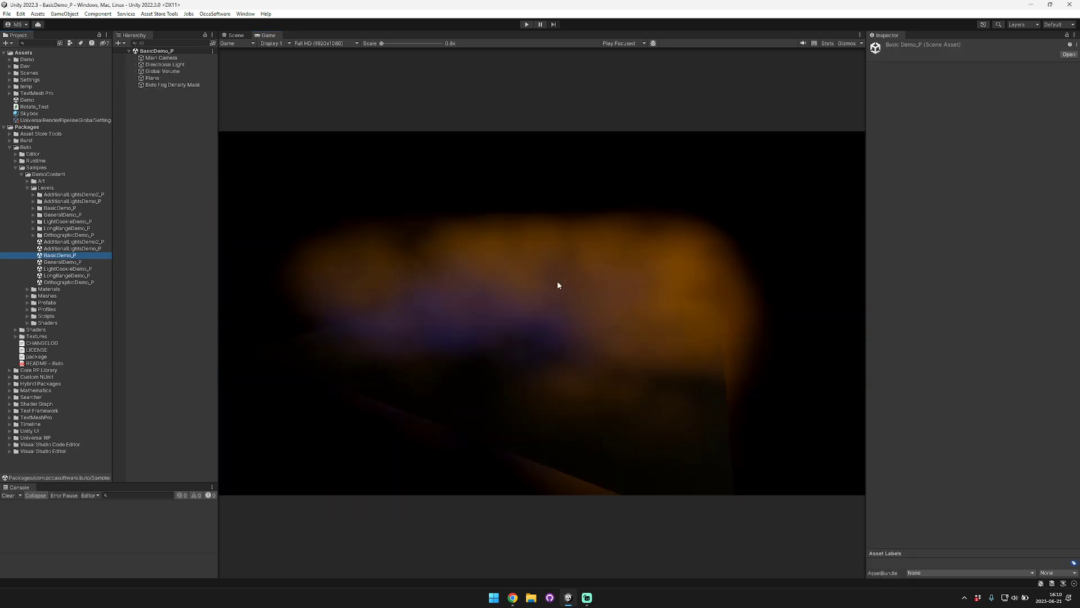
double_click(87, 249)
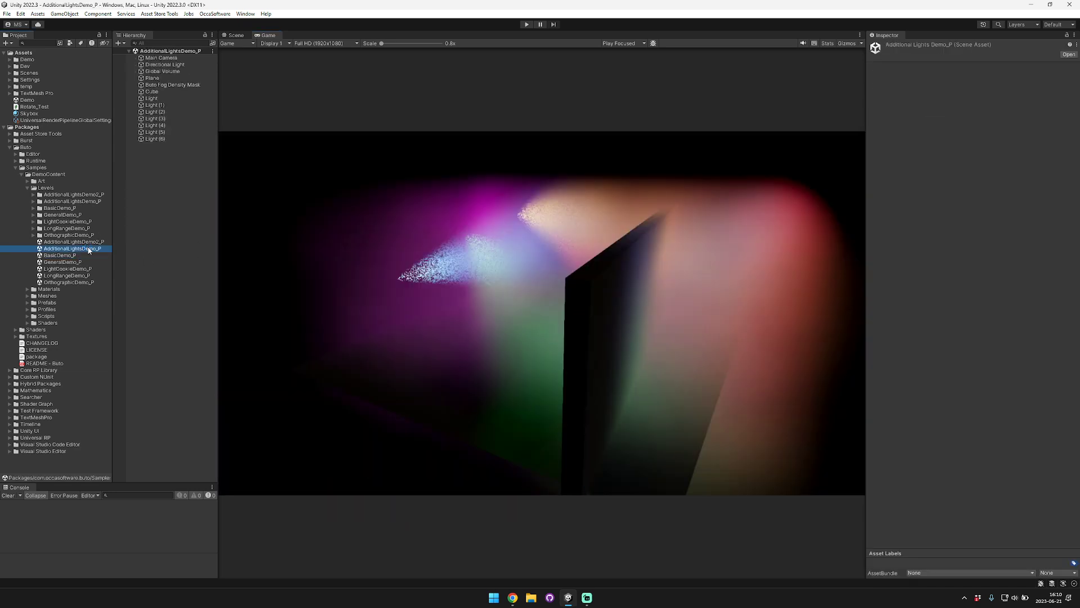
click(265, 241)
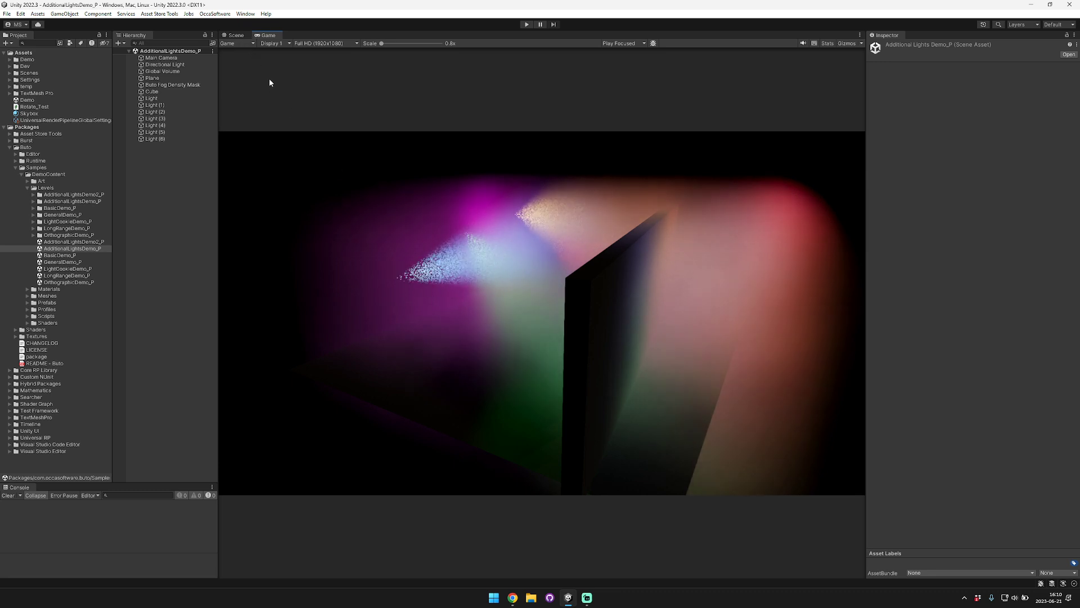
double_click(74, 242)
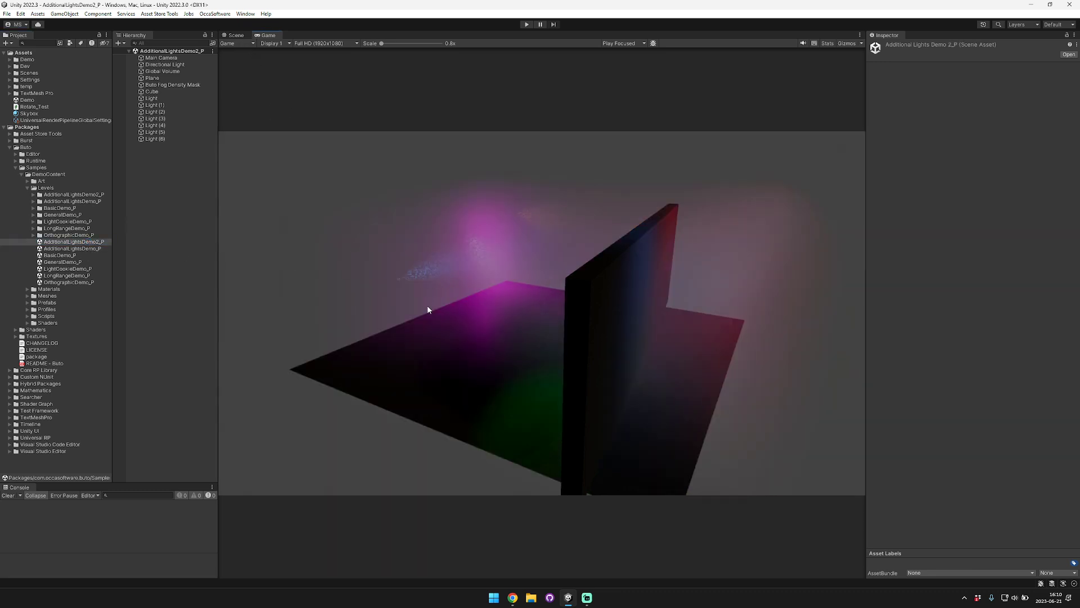
View the LightCookieDemo_P, LongRangeDemo_P and OrthographicDemo_P scenes, finishing with GeneralDemo_P
double_click(78, 268)
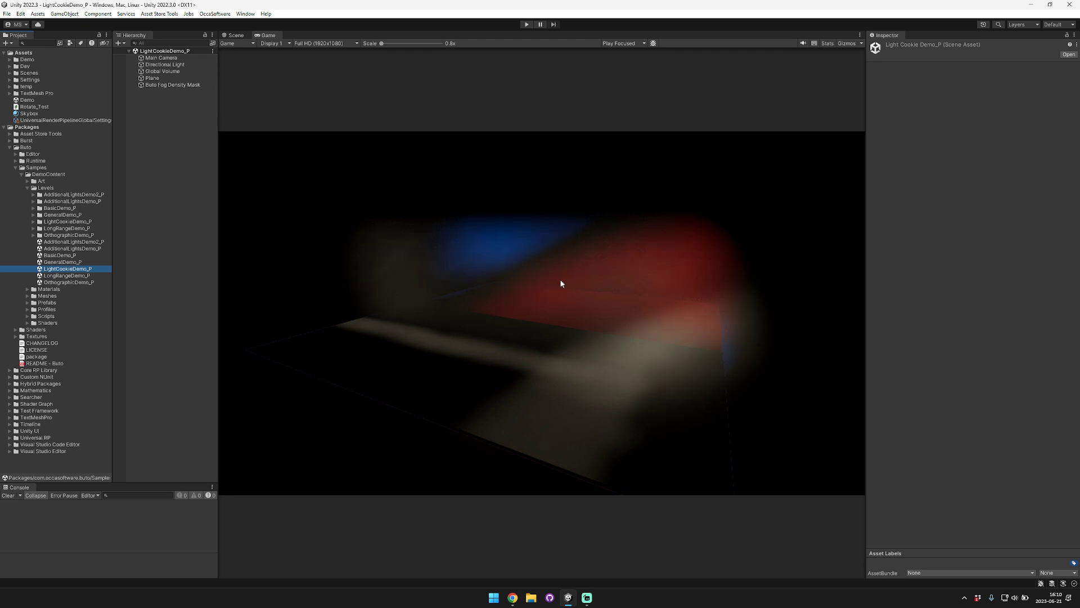
double_click(67, 275)
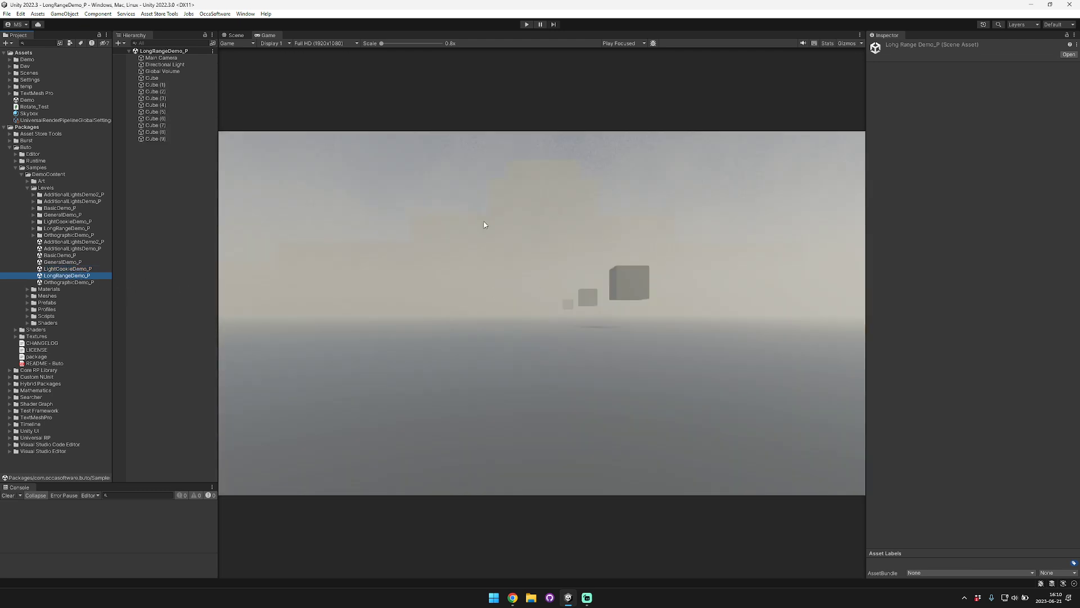
click(499, 246)
double_click(94, 282)
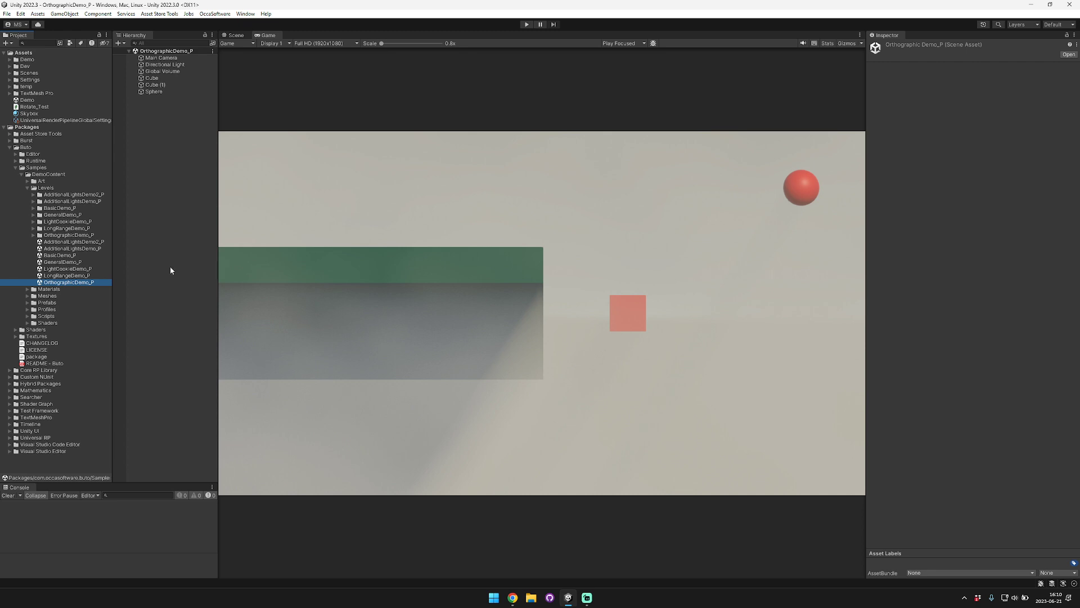
double_click(63, 262)
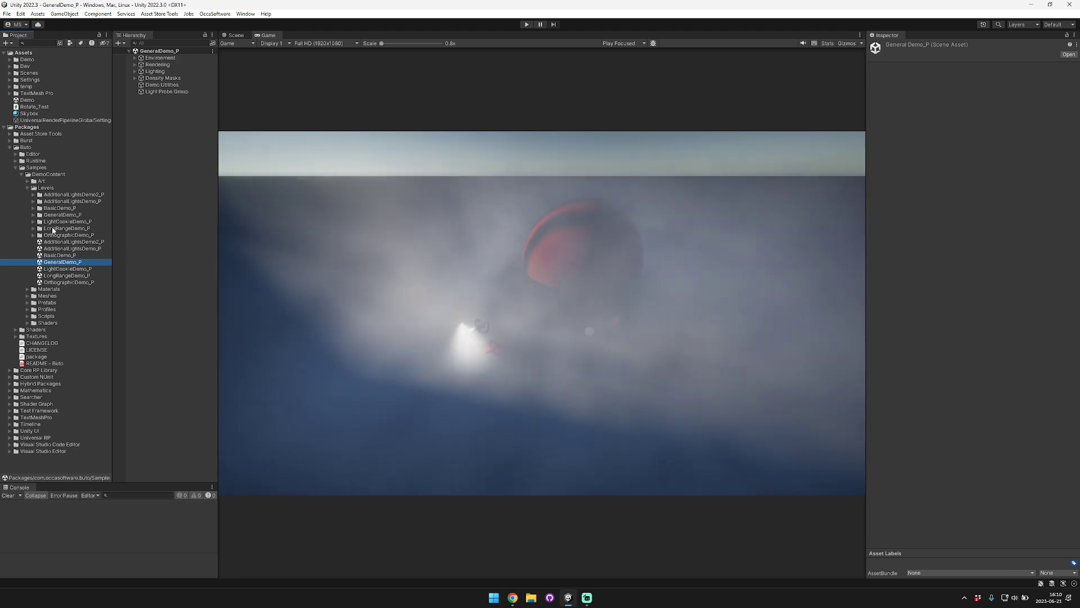
Collapse the Levels, DemoContent and Samples folders of the Buto package and select the Packages root
click(27, 188)
click(22, 174)
click(16, 167)
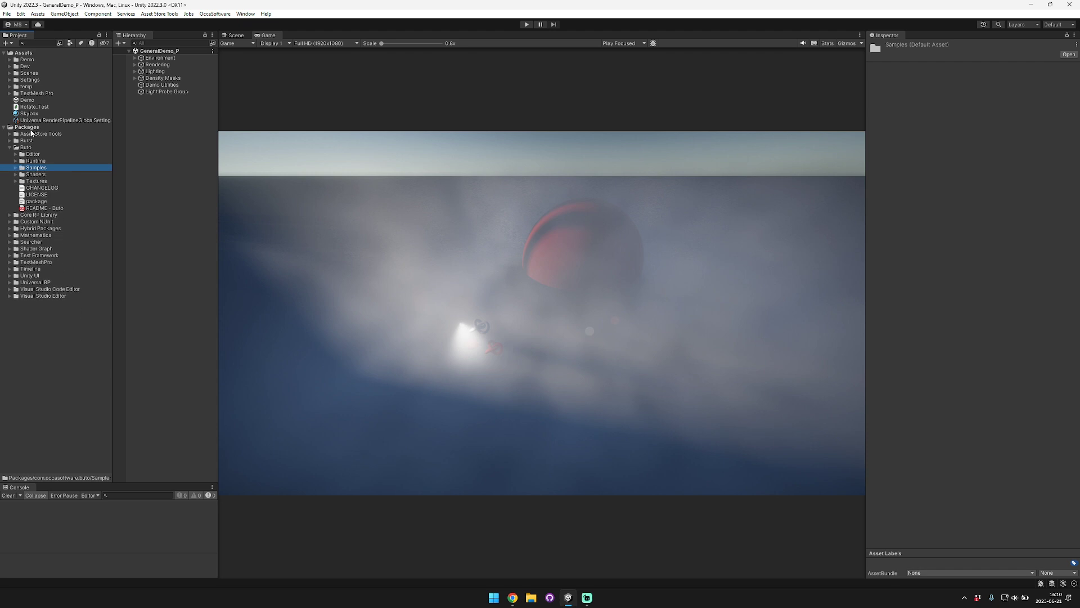
click(30, 127)
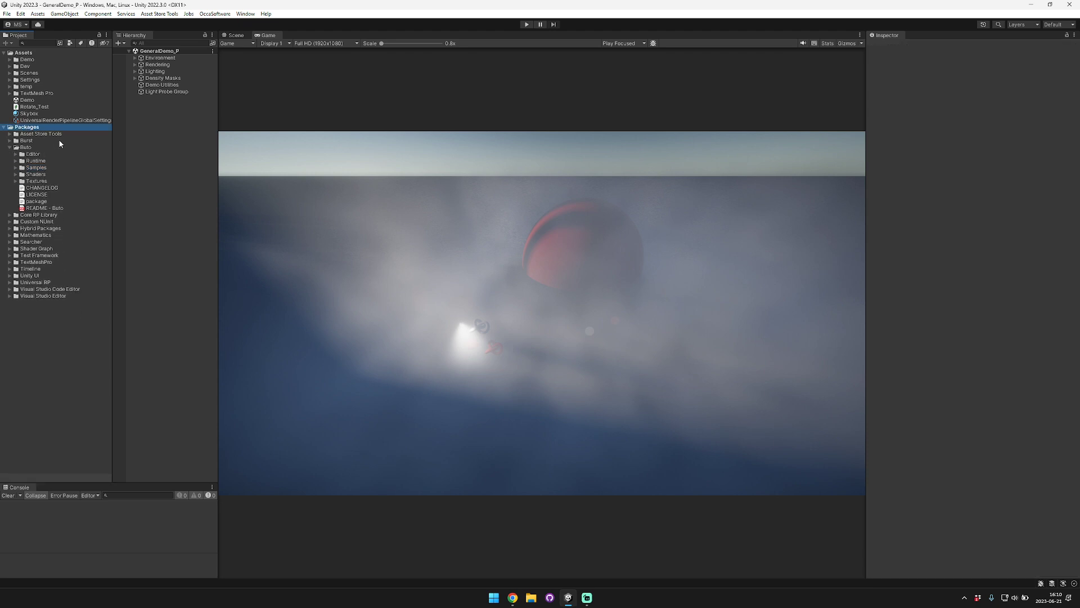
Inspect the LICENSE file and the package manifest in the Buto package folder
click(53, 194)
click(55, 201)
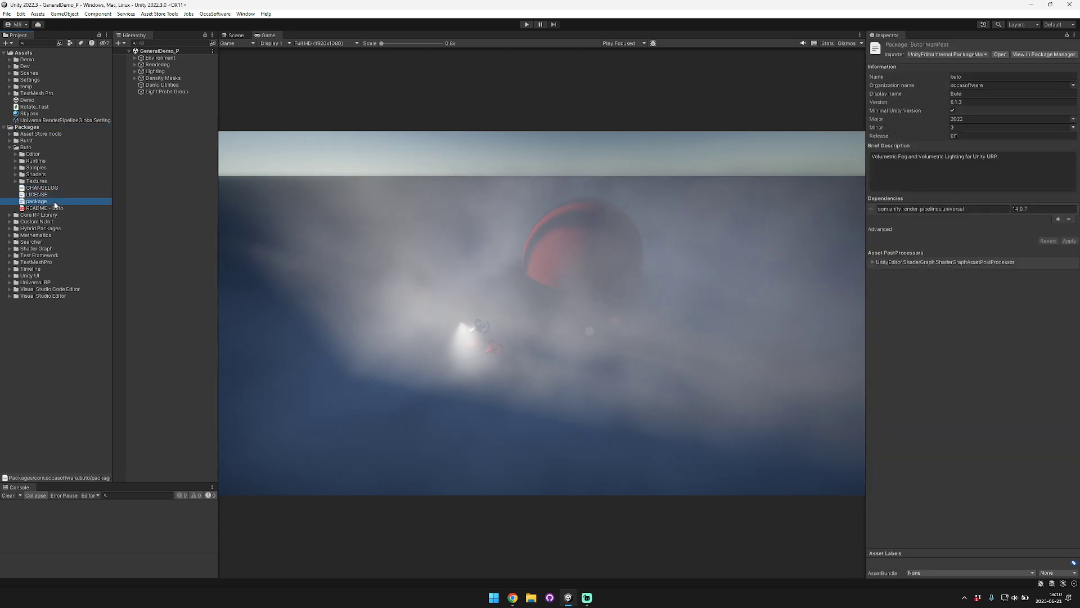
click(60, 181)
Open the Buto README PDF, dismiss the default browser prompt, and follow the online manual link near its end
double_click(57, 208)
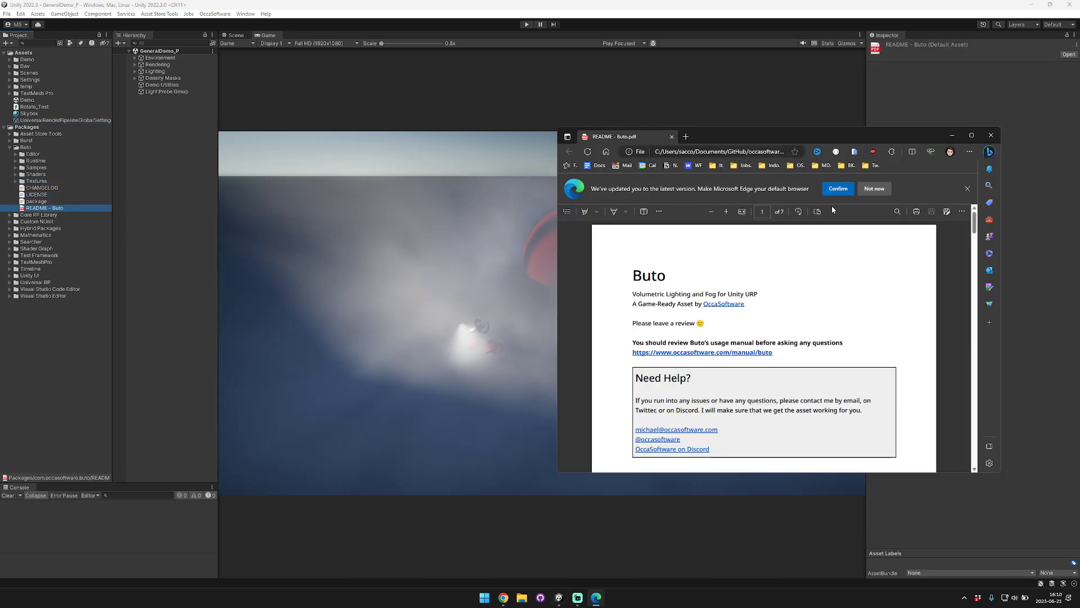
click(967, 190)
scroll(849, 259, down, 10)
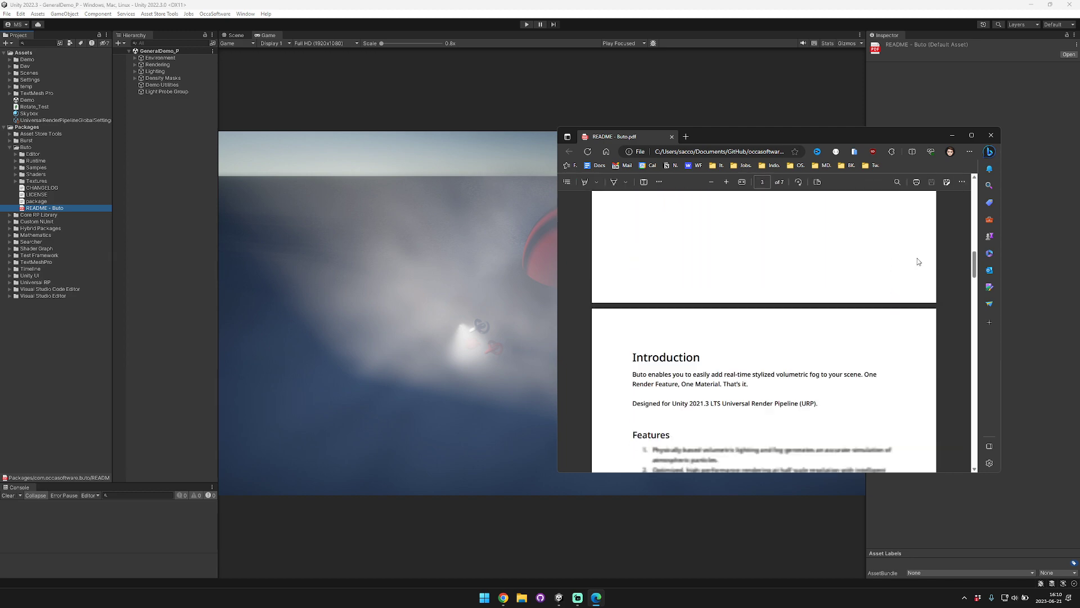
drag(975, 270, 963, 442)
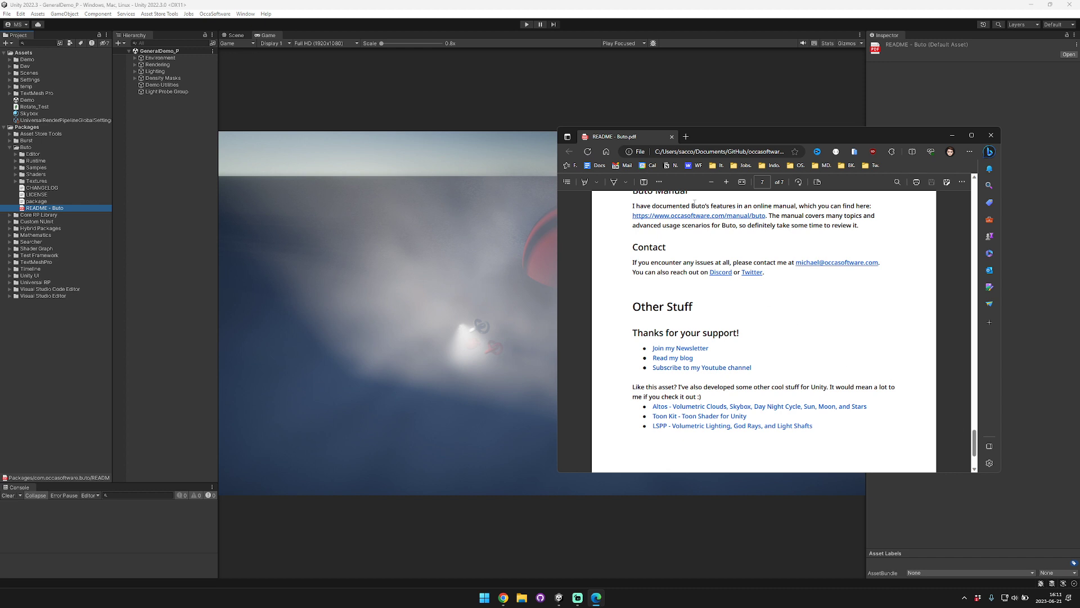
click(717, 219)
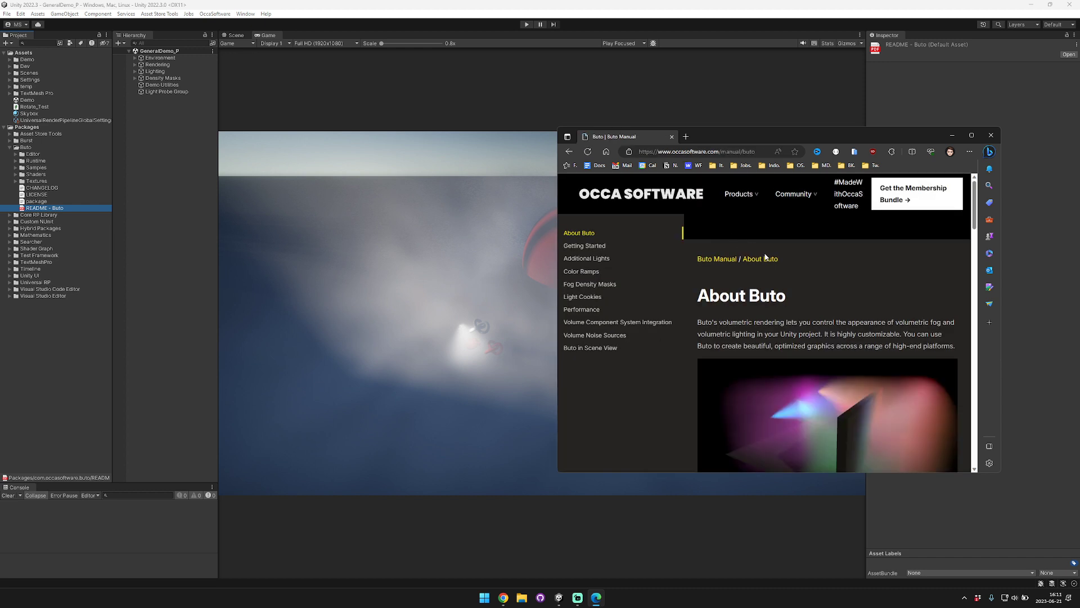
Widen the browser window, read the manual's Fog Density Masks page, and close the browser
drag(1002, 172, 1075, 171)
drag(558, 221, 357, 221)
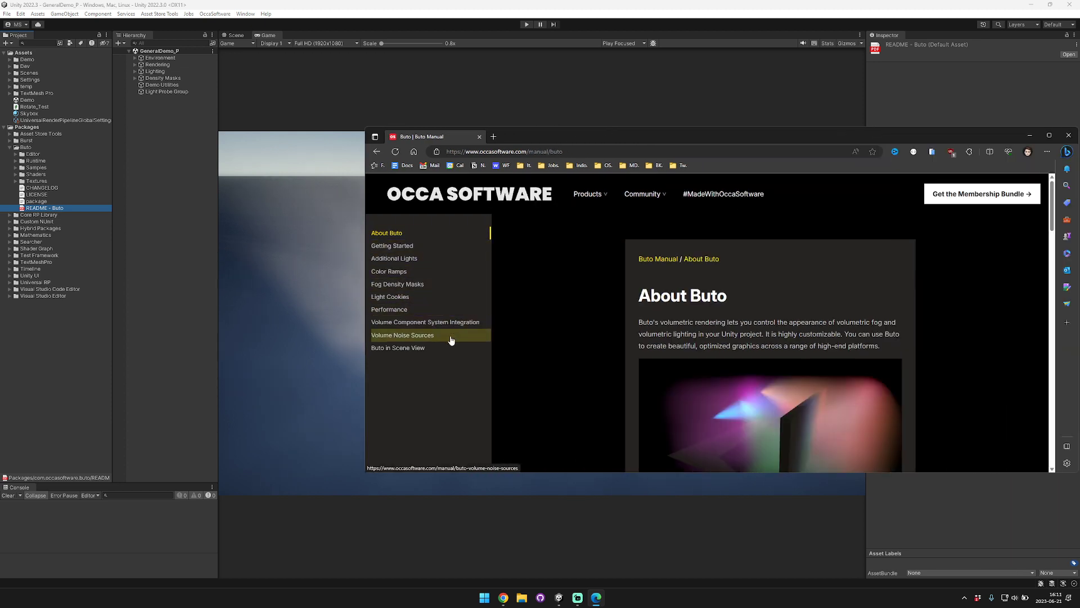
click(417, 287)
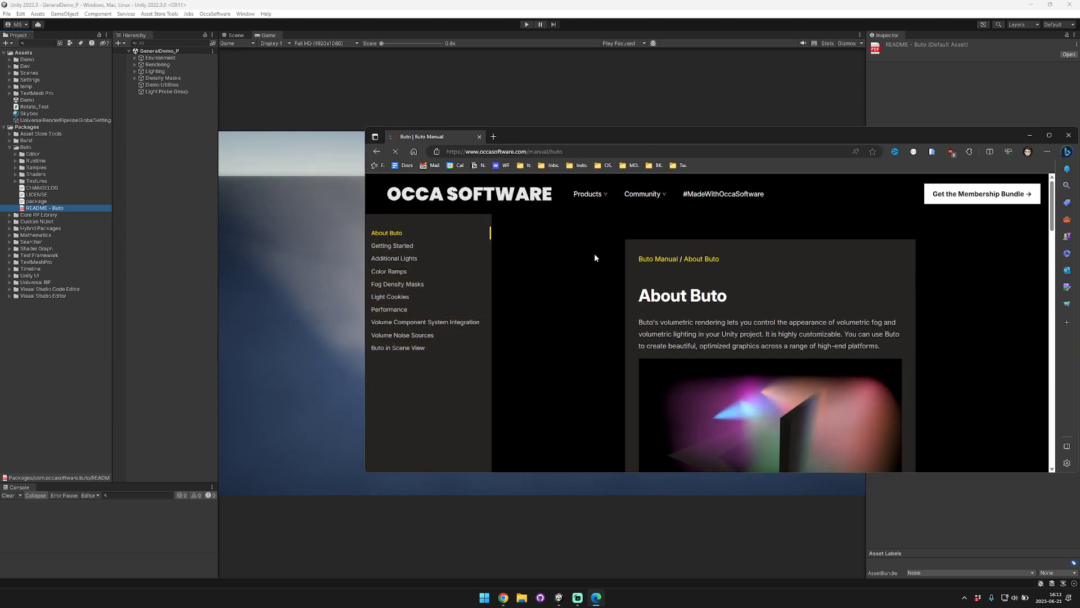
scroll(774, 304, down, 15)
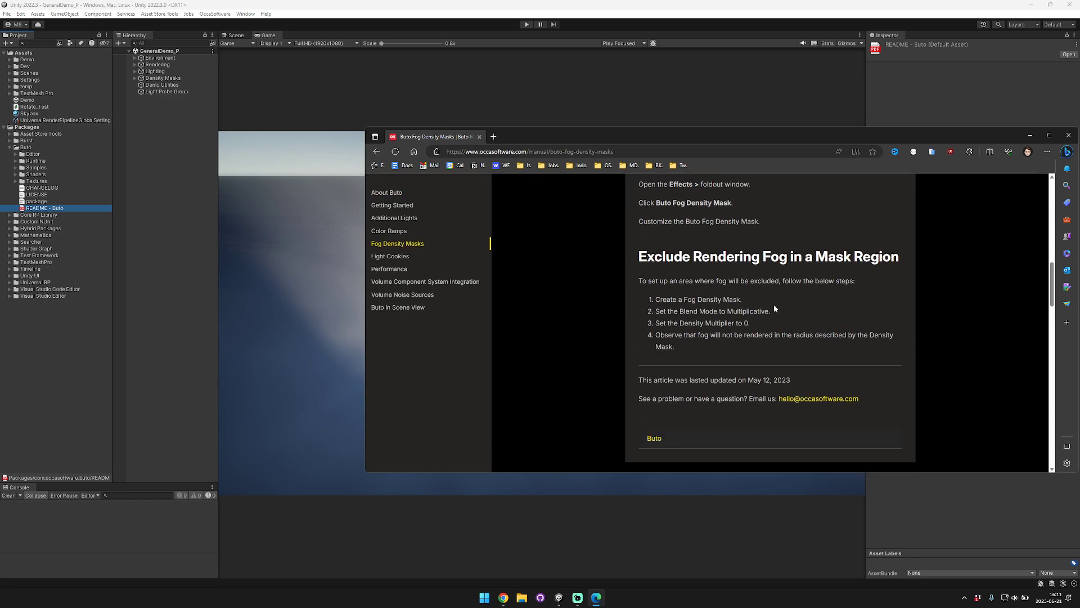
drag(1014, 139, 937, 142)
click(991, 139)
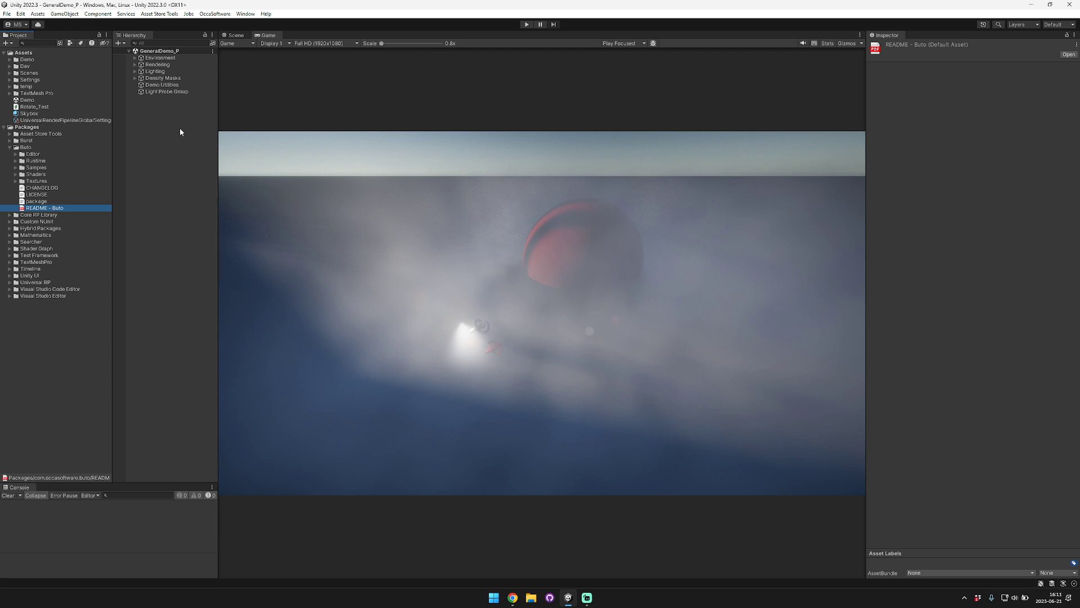
Create a new scene named Demo_Buto in the Assets folder and open it
right_click(27, 54)
mouse_move(56, 57)
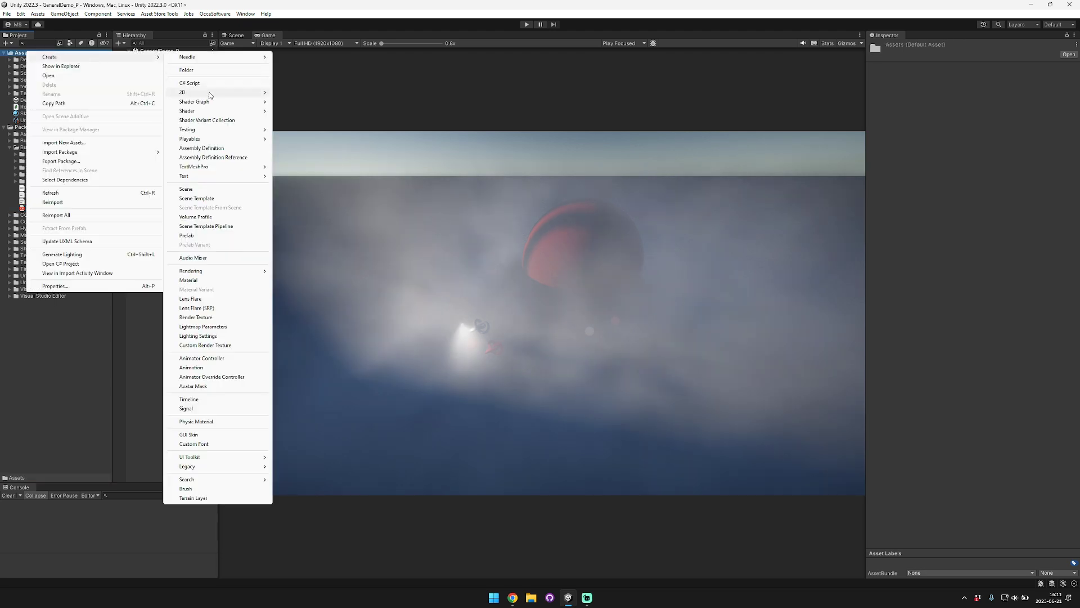
click(205, 188)
text(Demo_Buto)
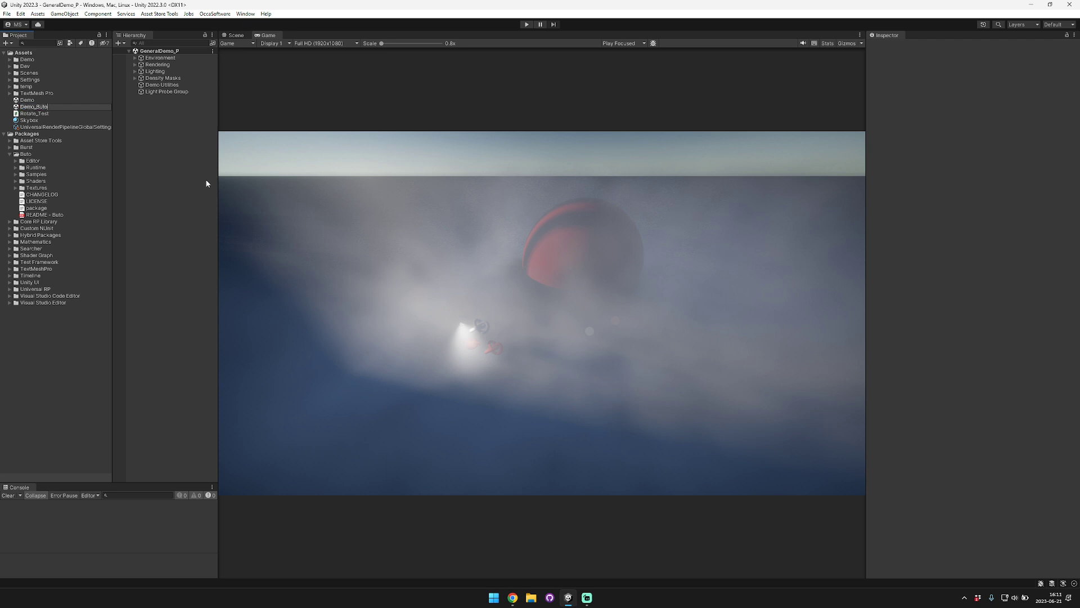
key(Return)
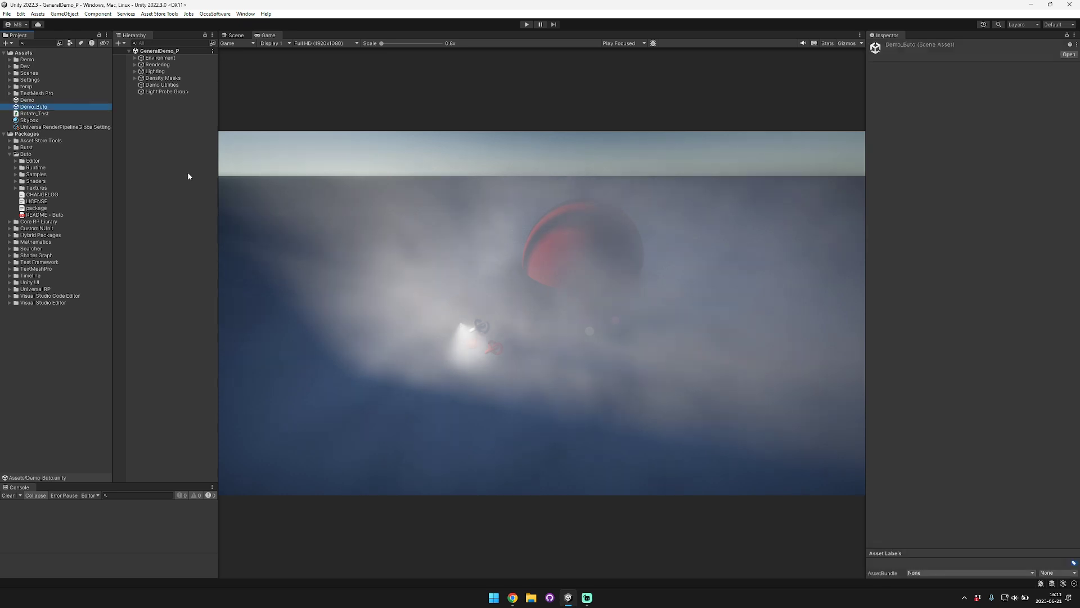
double_click(41, 107)
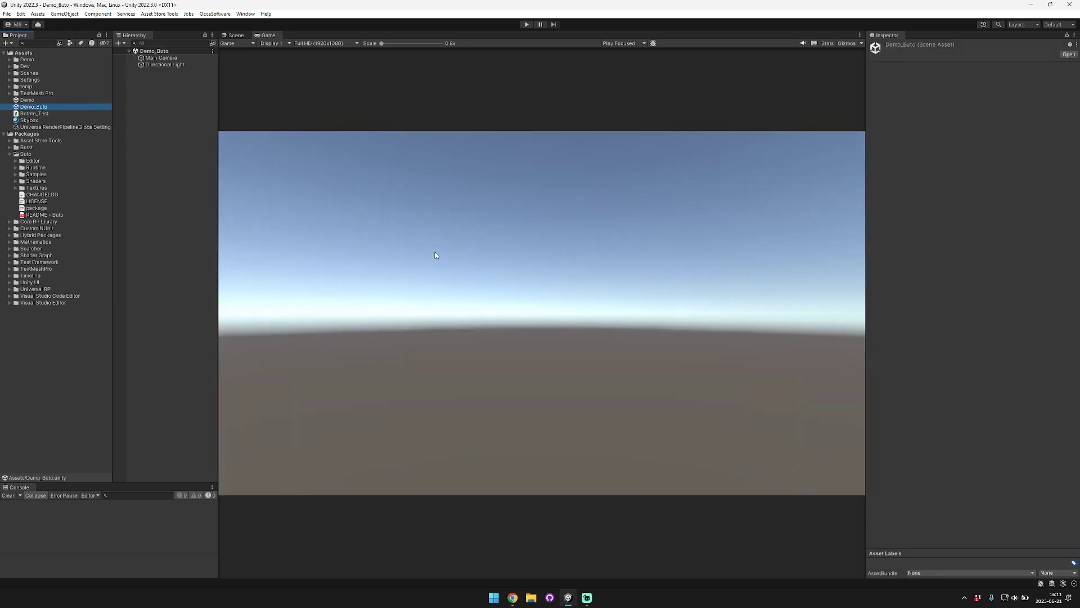
Add a cube, a cylinder and a plane to the Demo_Buto scene
right_click(182, 113)
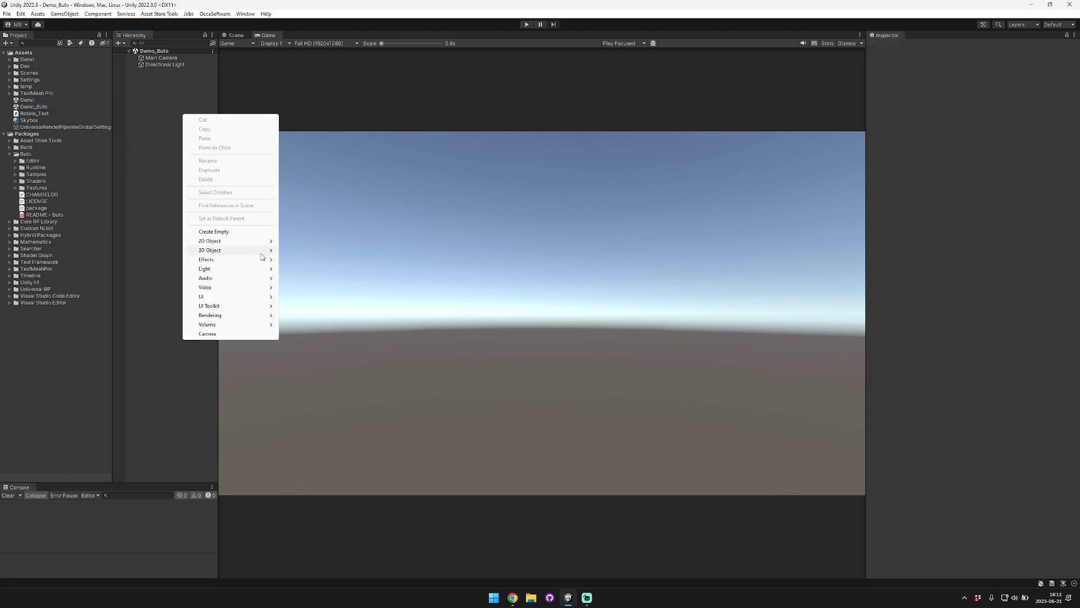
mouse_move(260, 250)
click(314, 248)
right_click(163, 163)
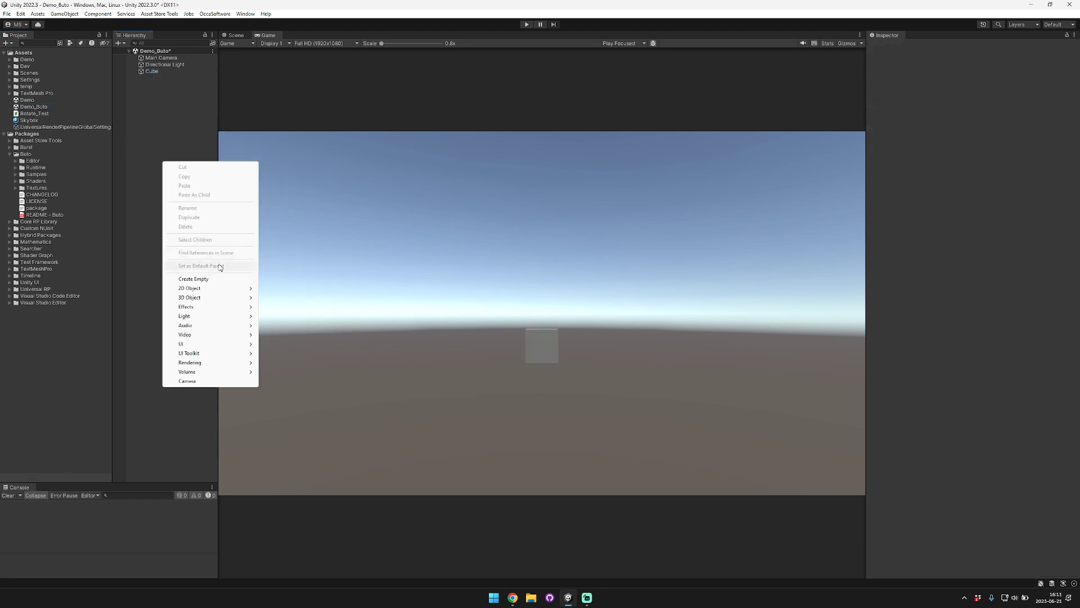
mouse_move(231, 298)
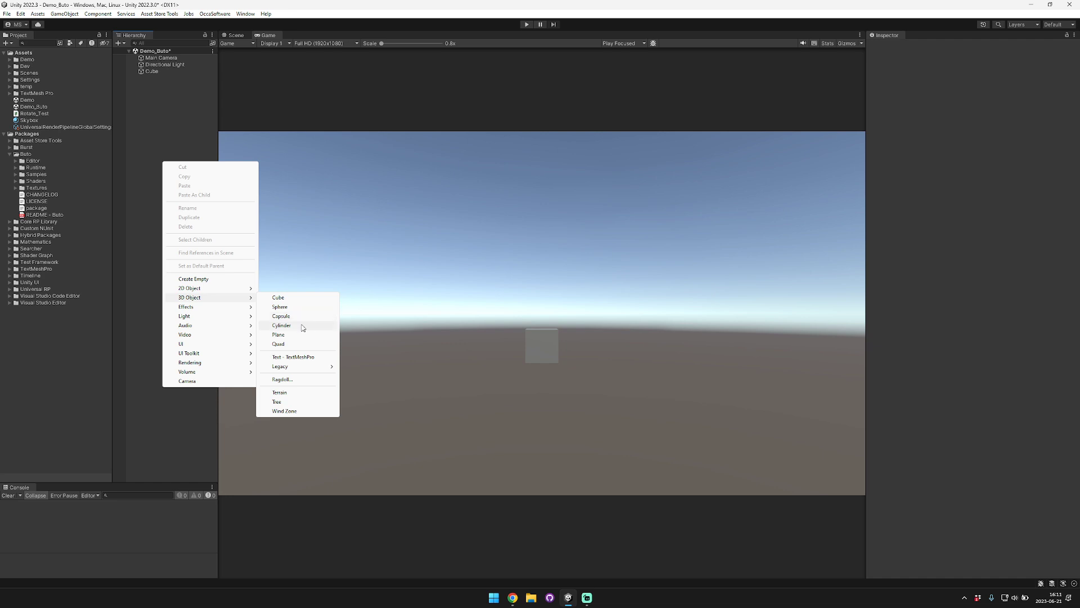
click(304, 325)
right_click(165, 240)
mouse_move(226, 374)
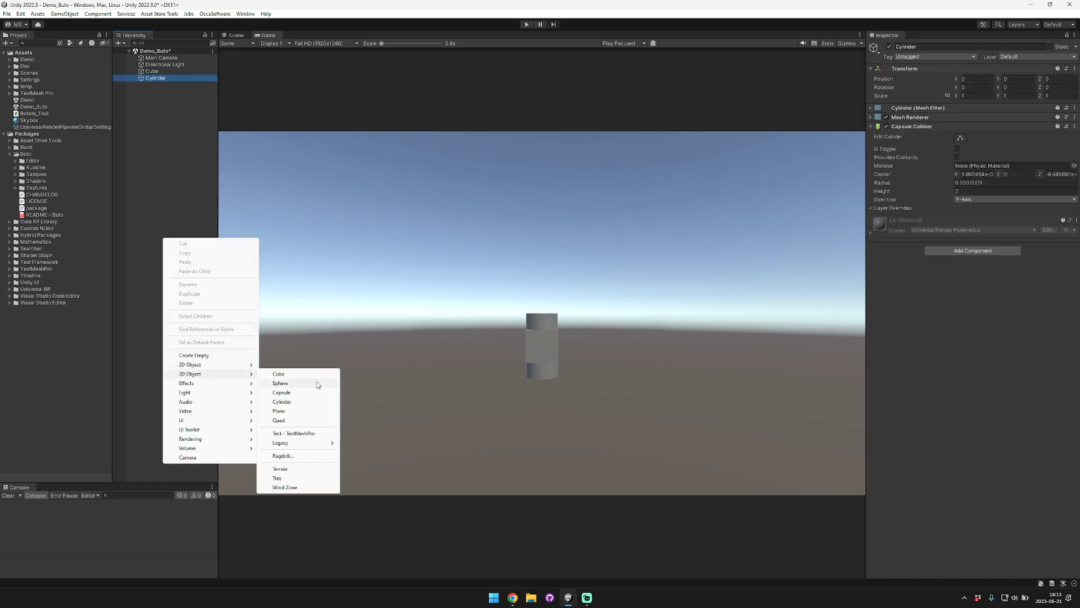
click(279, 411)
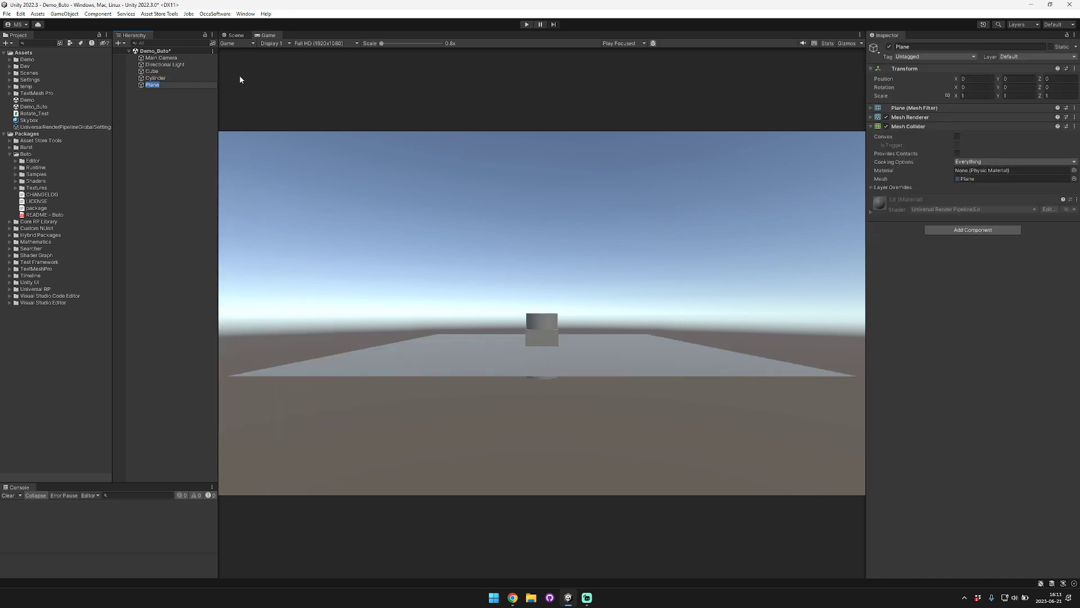
click(164, 138)
Add a Global Volume to the scene and create a new volume profile for it
right_click(154, 113)
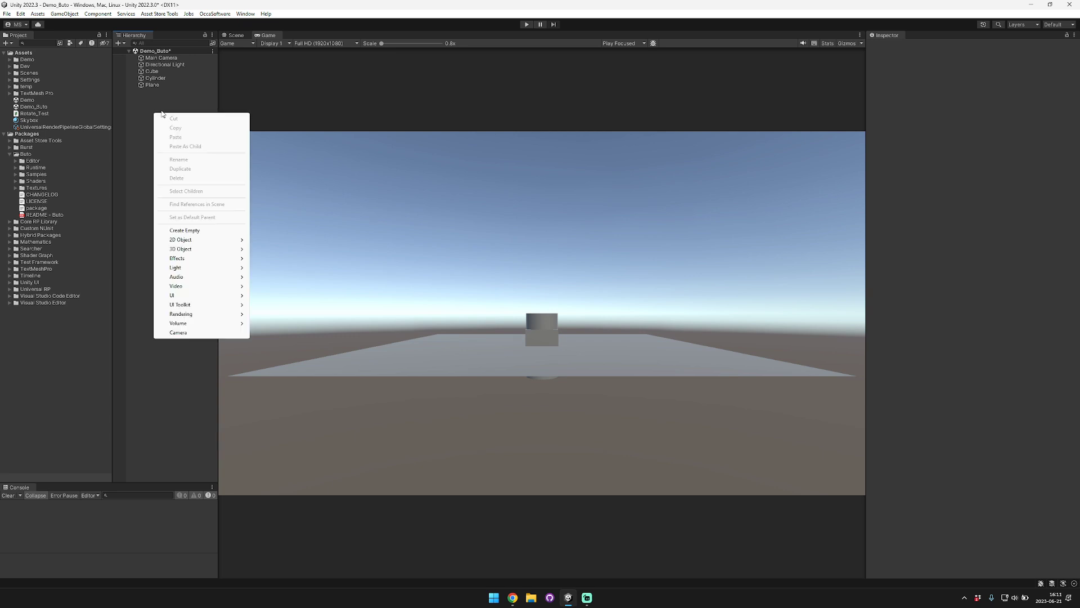
mouse_move(225, 324)
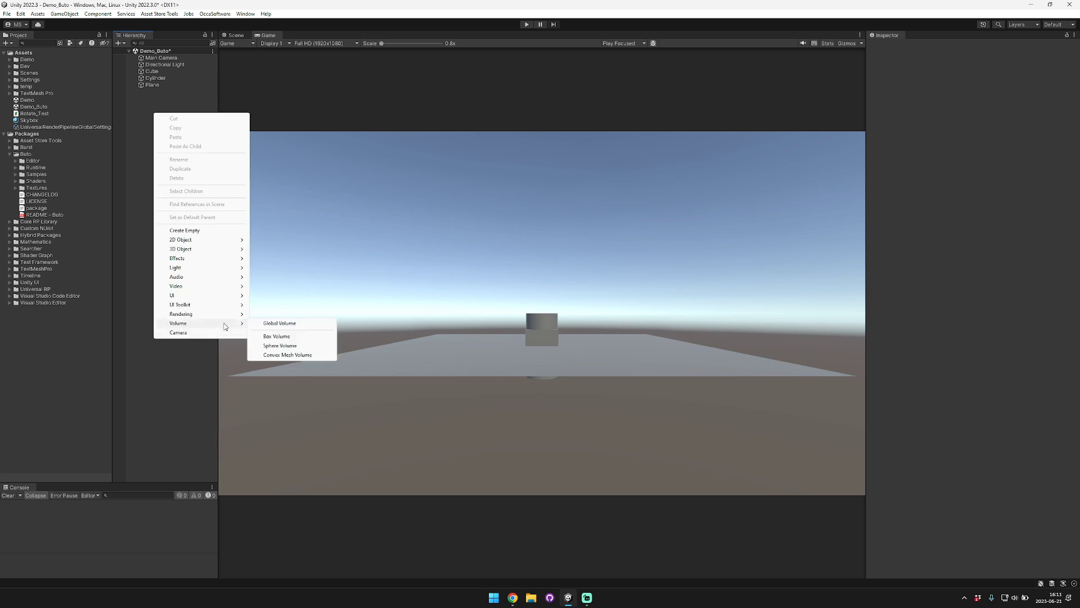
click(279, 325)
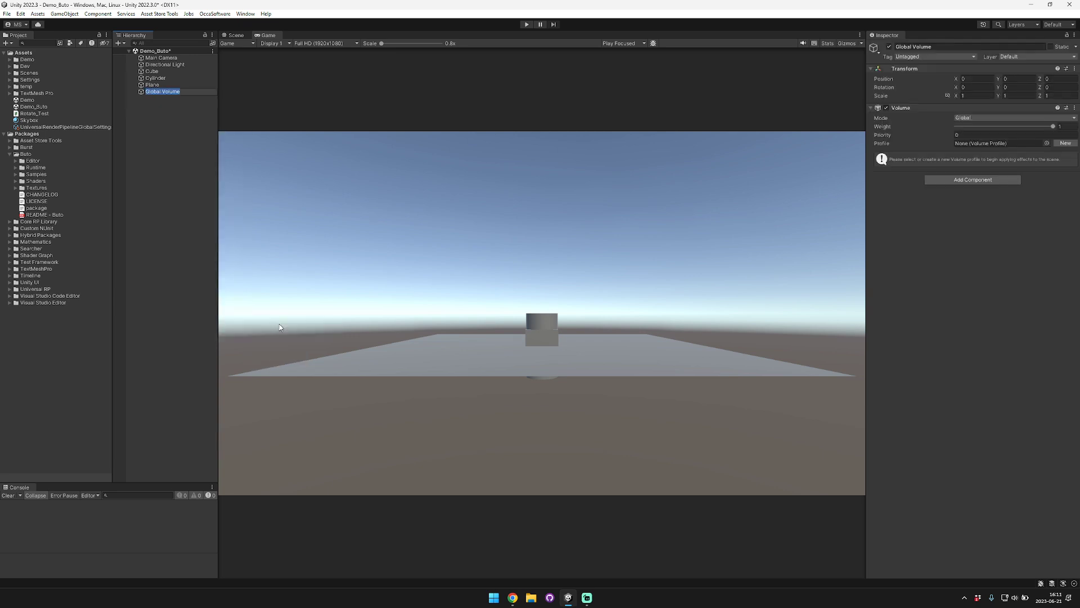
click(984, 178)
click(1036, 164)
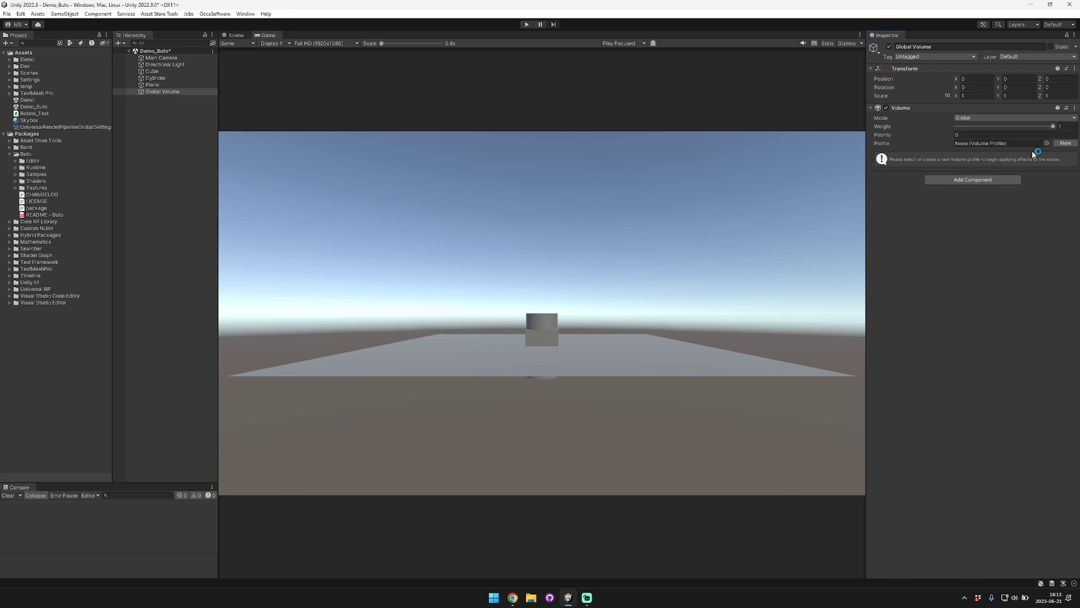
click(1066, 143)
Add the OccaSoftware Buto override to the volume profile and set its Mode to On
click(968, 176)
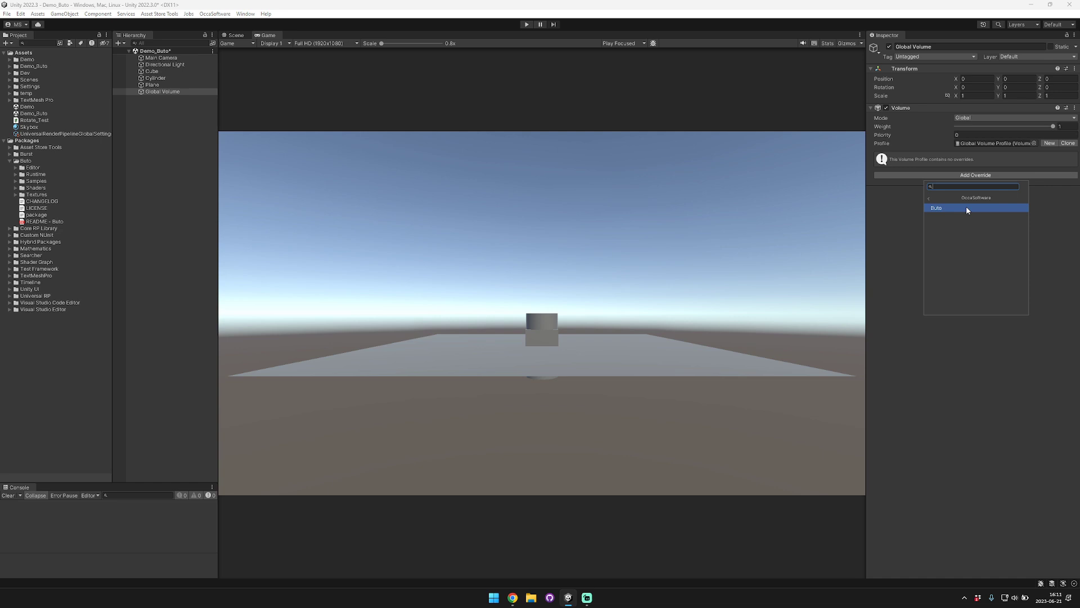
click(966, 207)
click(882, 169)
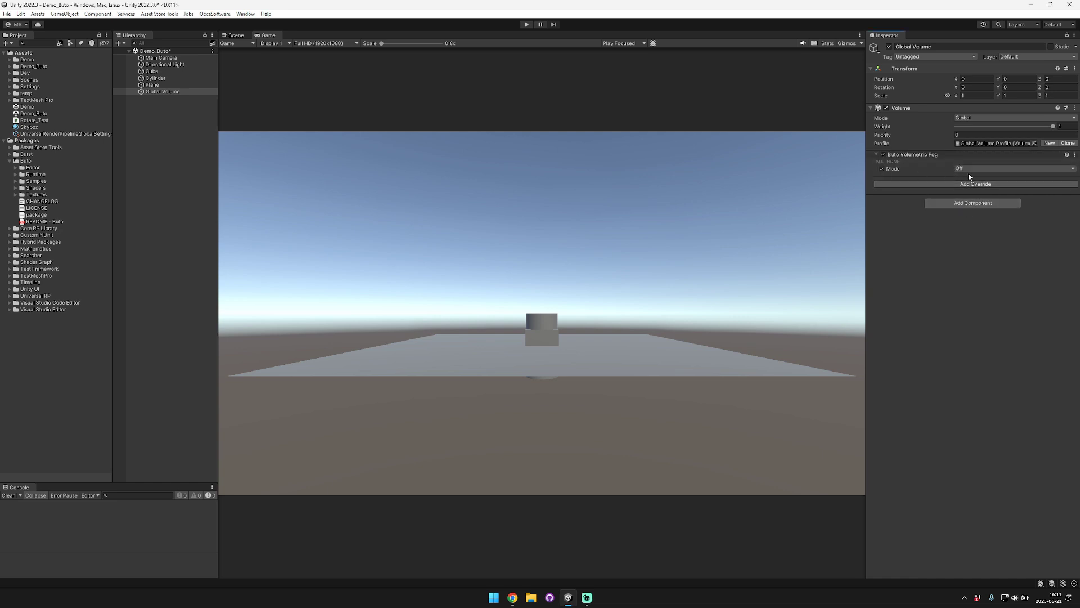
click(974, 187)
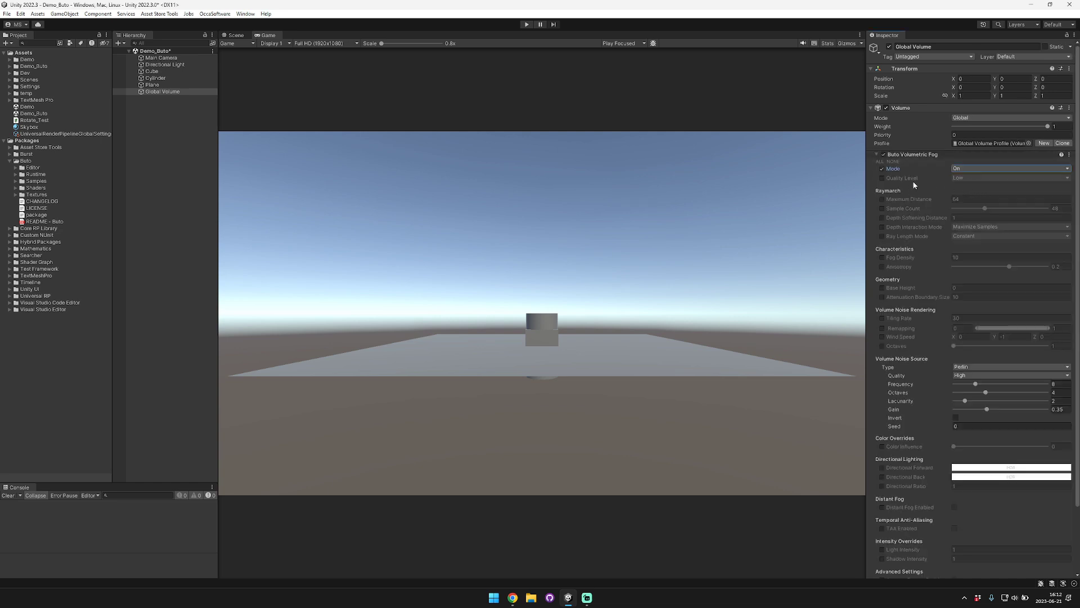
Enable Post Processing, Fast Approximate Anti-aliasing (FXAA), Stop NaNs and Dithering on the Main Camera, and save the scene
scroll(912, 185, down, 3)
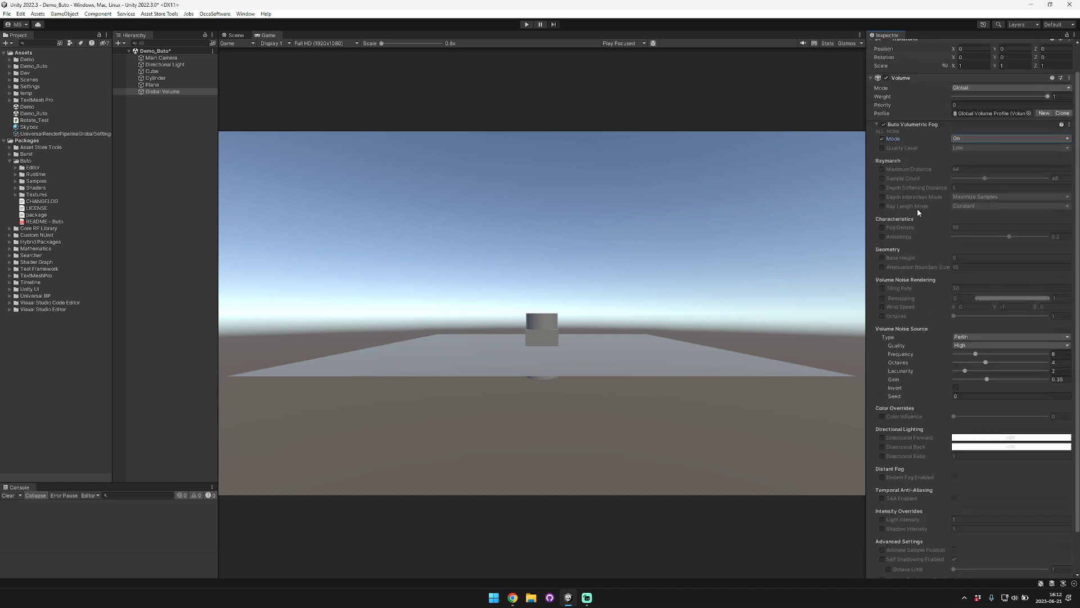
scroll(919, 197, up, 2)
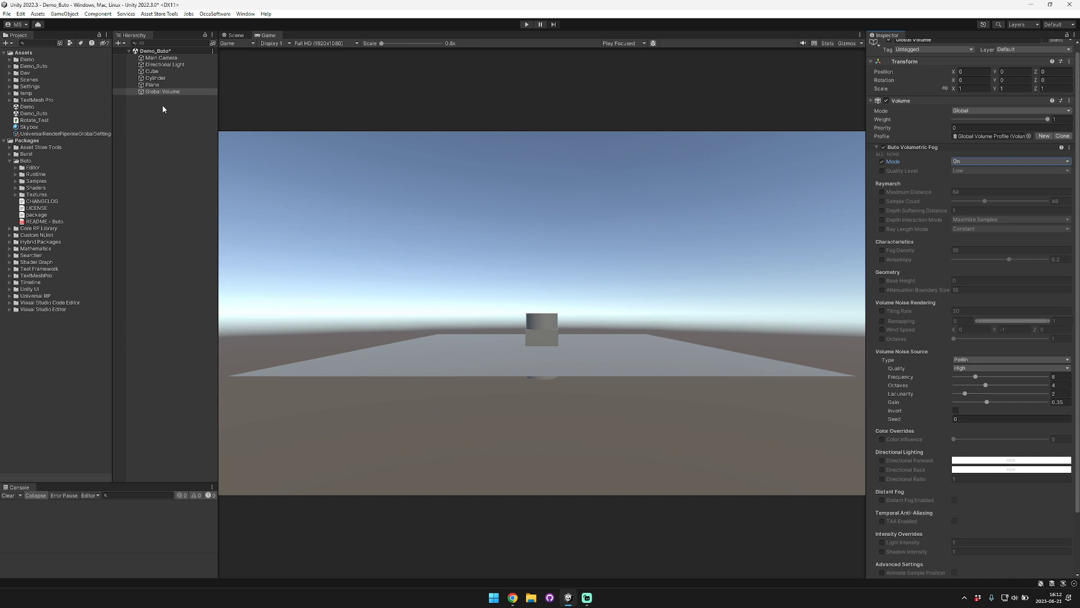
click(206, 58)
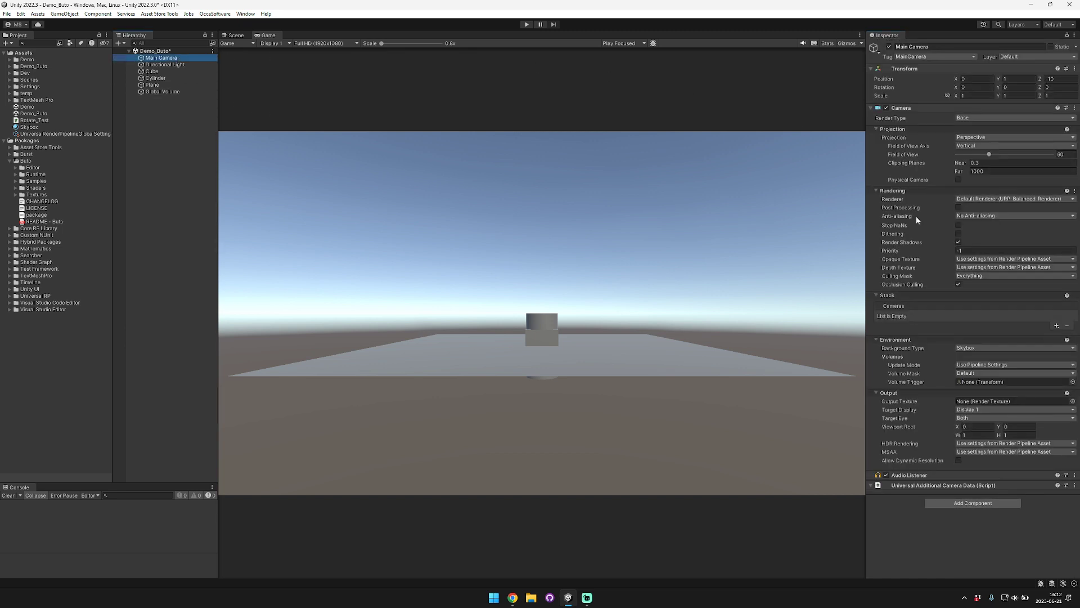
click(958, 207)
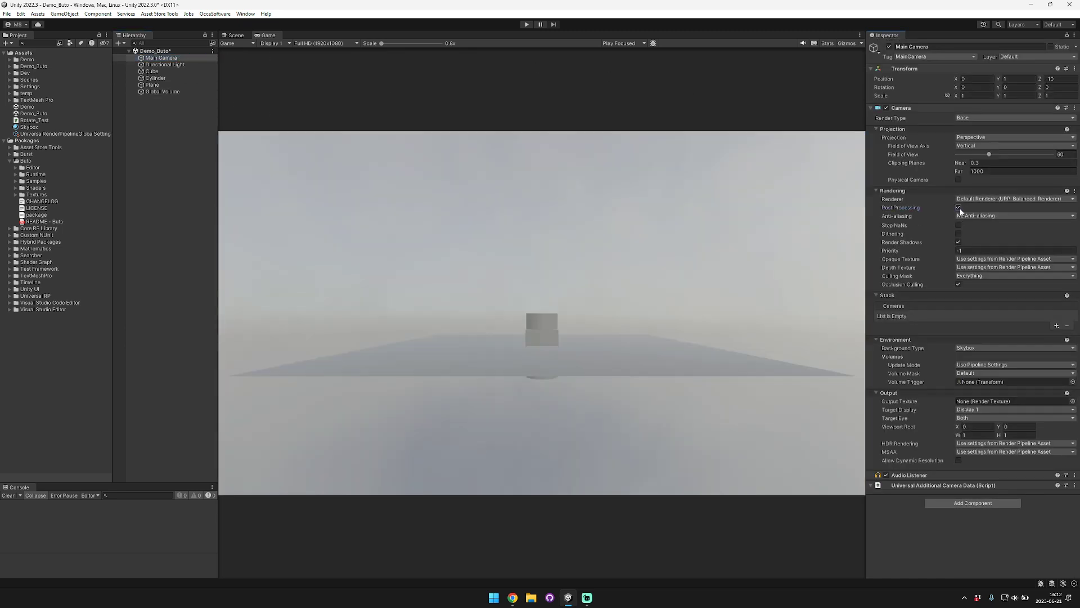
click(965, 215)
click(967, 233)
click(958, 225)
click(958, 233)
key(ctrl+s)
Show the Scene view and switch its Fog effect off and back on to compare the rendering
click(236, 35)
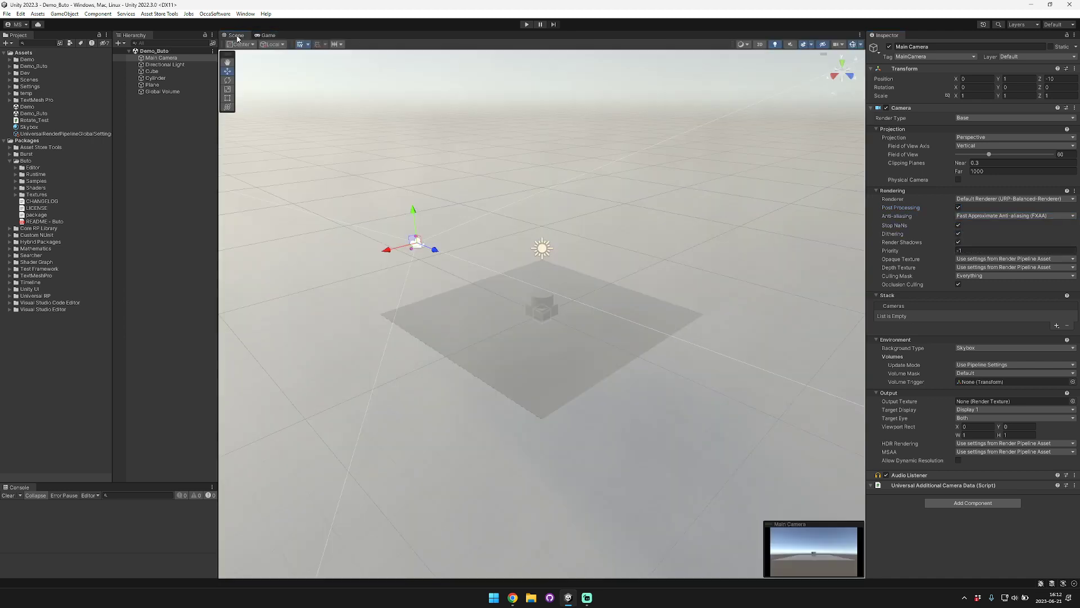
click(809, 45)
click(823, 59)
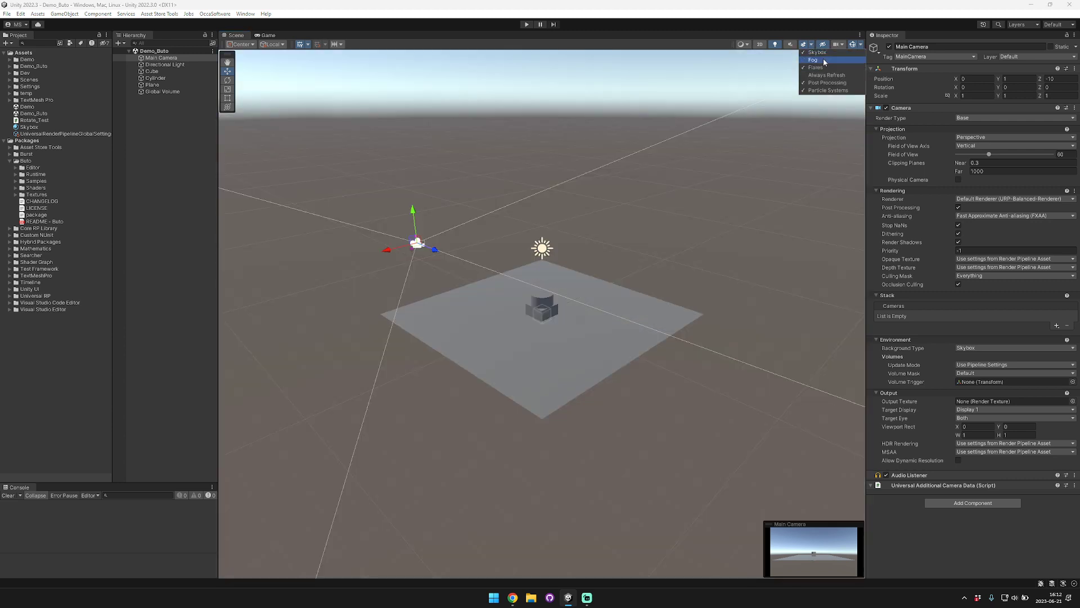
click(822, 58)
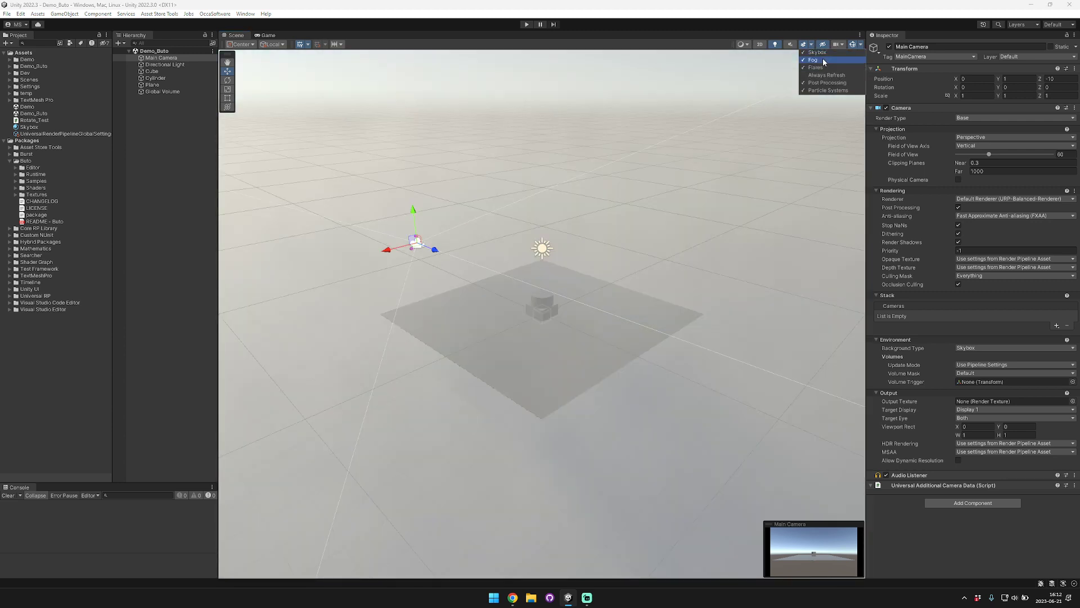
click(803, 40)
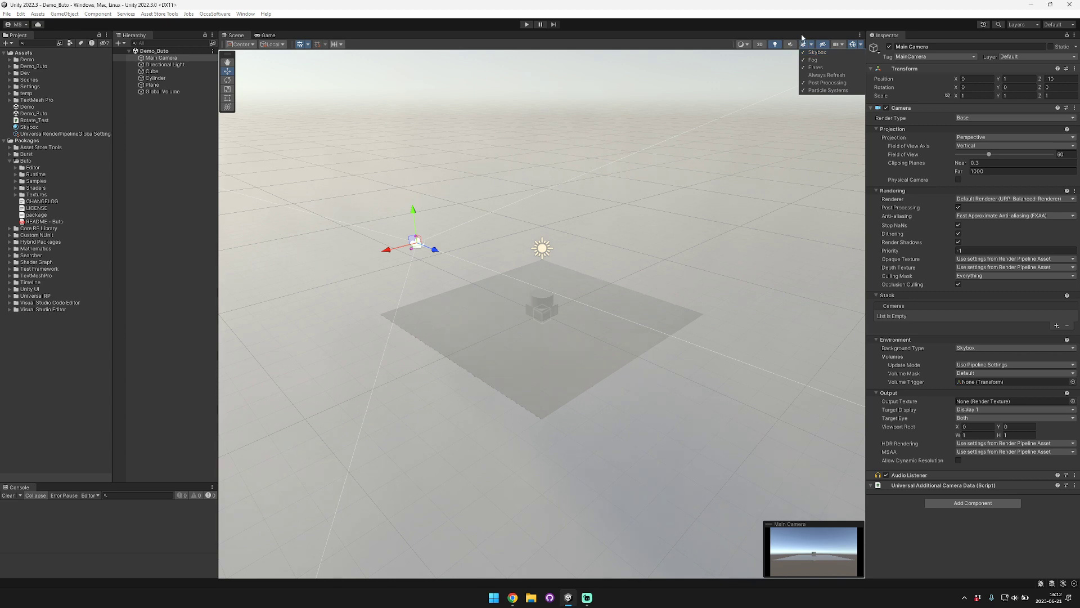
Try the Wireframe and Shaded Wireframe shading modes in the Scene view, and return to Shaded
click(746, 44)
click(759, 67)
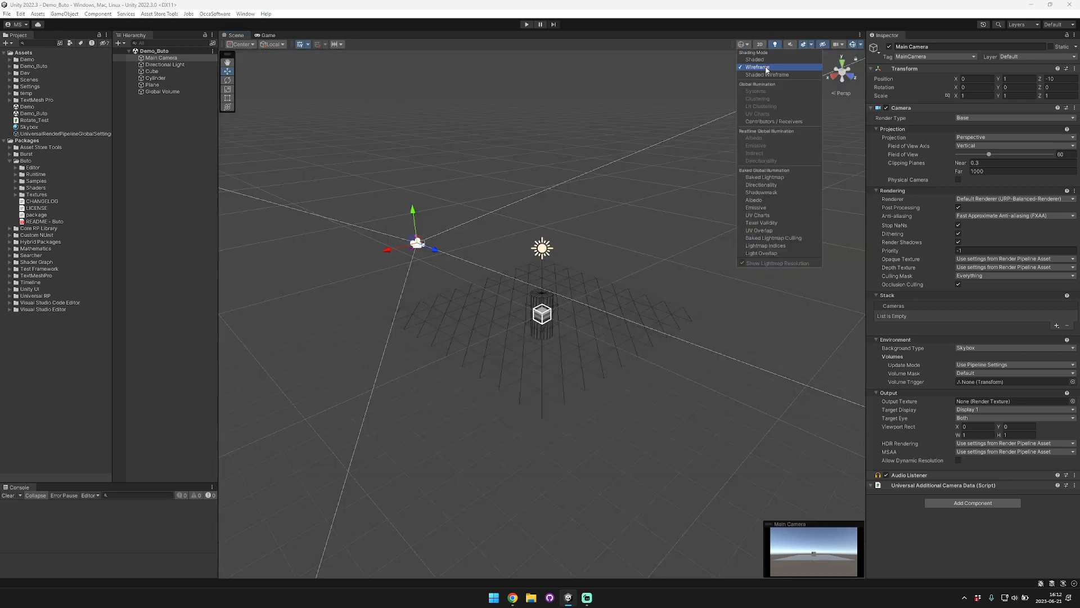
click(770, 77)
click(766, 69)
click(764, 61)
click(599, 74)
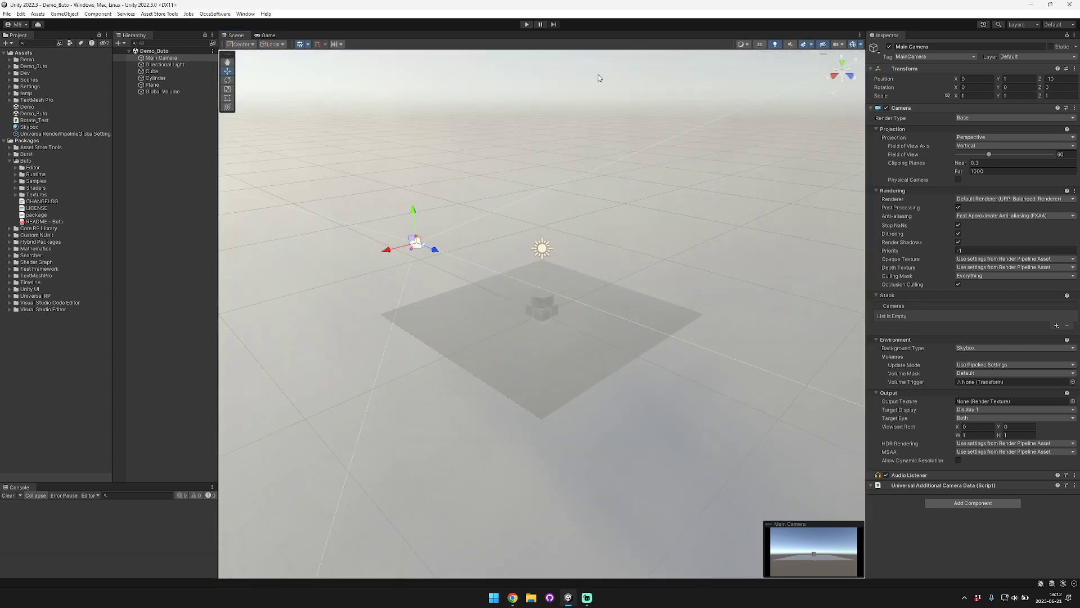
Examine the fog around the plane from a closer Scene view angle and in the Game view
mouse_move(495, 93)
right_down()
mouse_move(526, 88)
mouse_move(562, 120)
right_up()
key(w)
key(a)
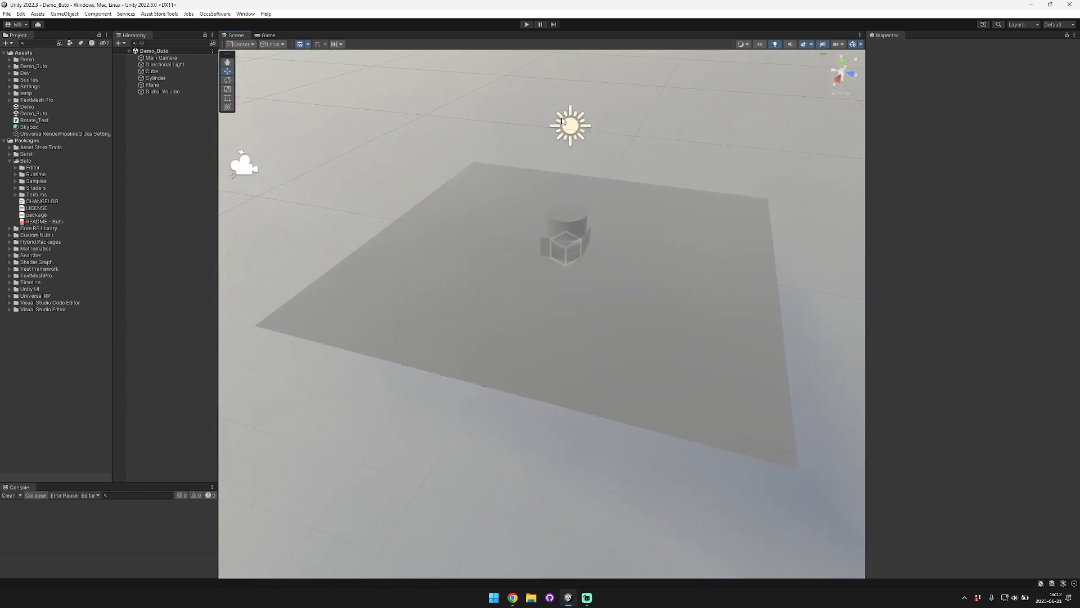
click(265, 36)
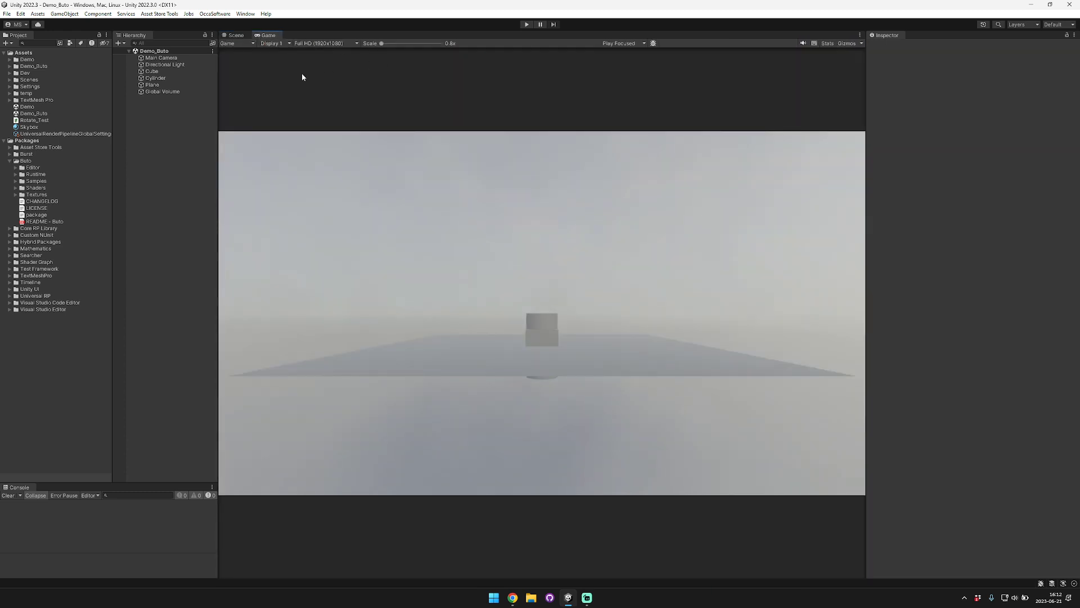
Raise the cylinder onto the plane and move it along Z, away from the cube, in the Scene view
click(170, 79)
click(236, 35)
drag(567, 220, 568, 167)
drag(600, 207, 511, 194)
Move the cube above the plane on the side opposite the cylinder, to about Y 1.13 and Z 2.696
click(566, 237)
drag(566, 220, 567, 178)
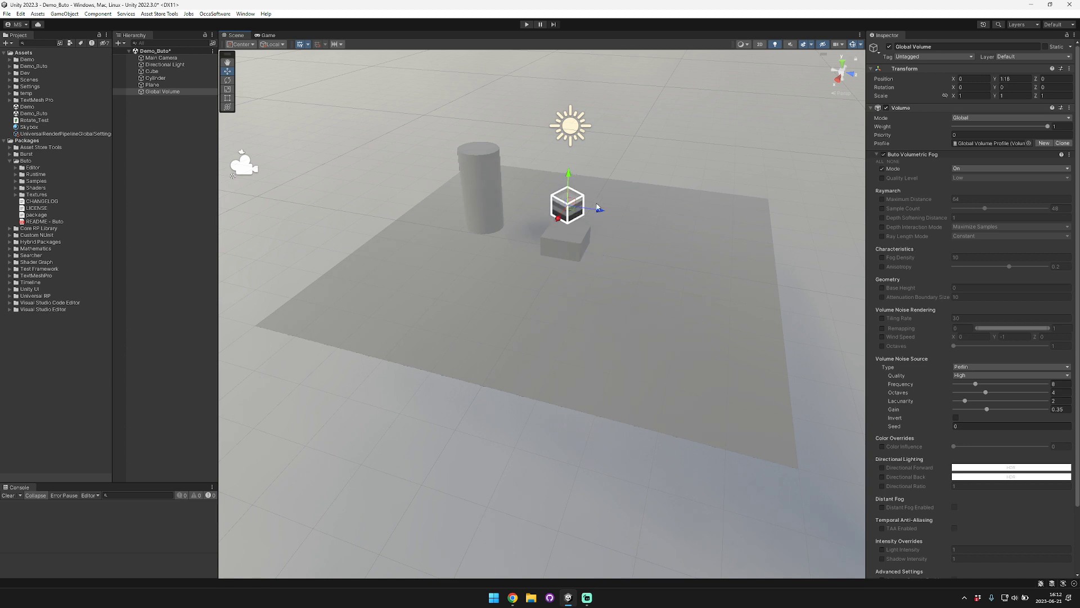
drag(599, 211, 718, 214)
click(565, 238)
click(565, 237)
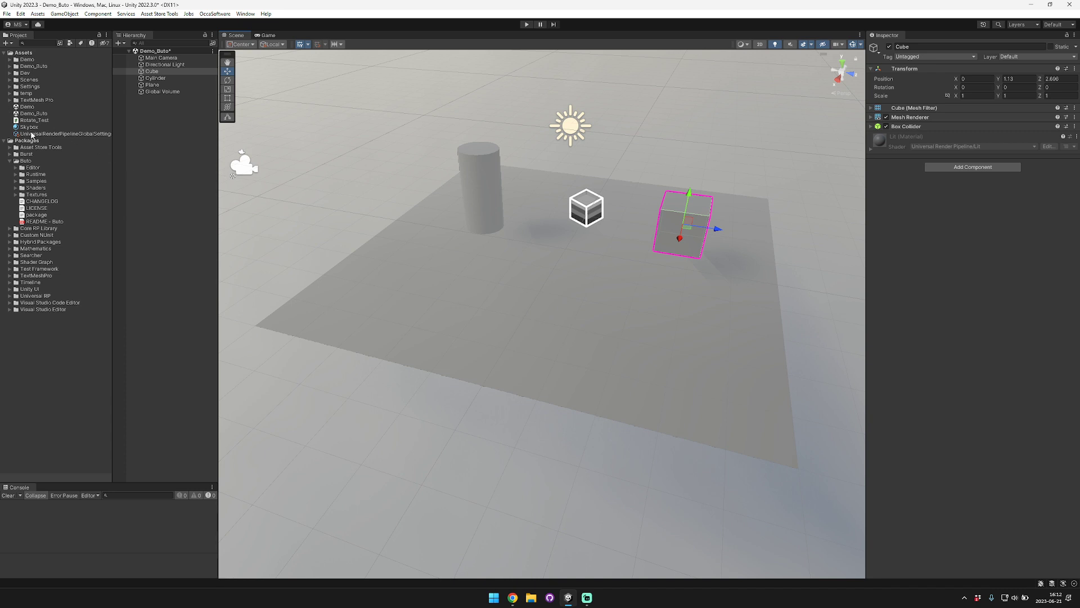
Set the shadow Max Distance of the URP-Balanced asset in the Settings folder to 150
click(9, 87)
click(67, 107)
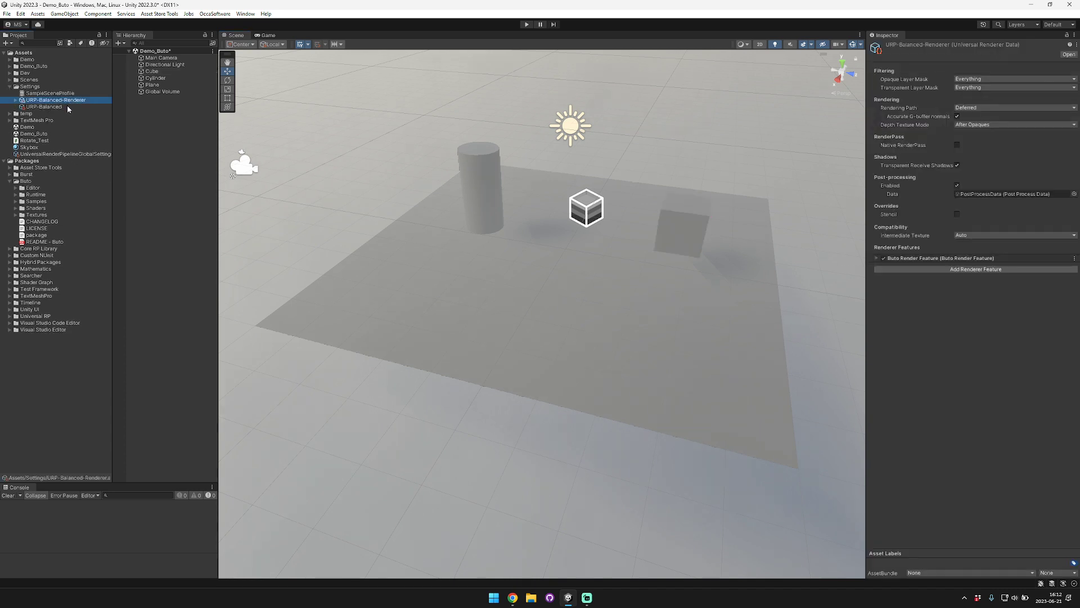
scroll(983, 404, down, 4)
click(974, 357)
text(150)
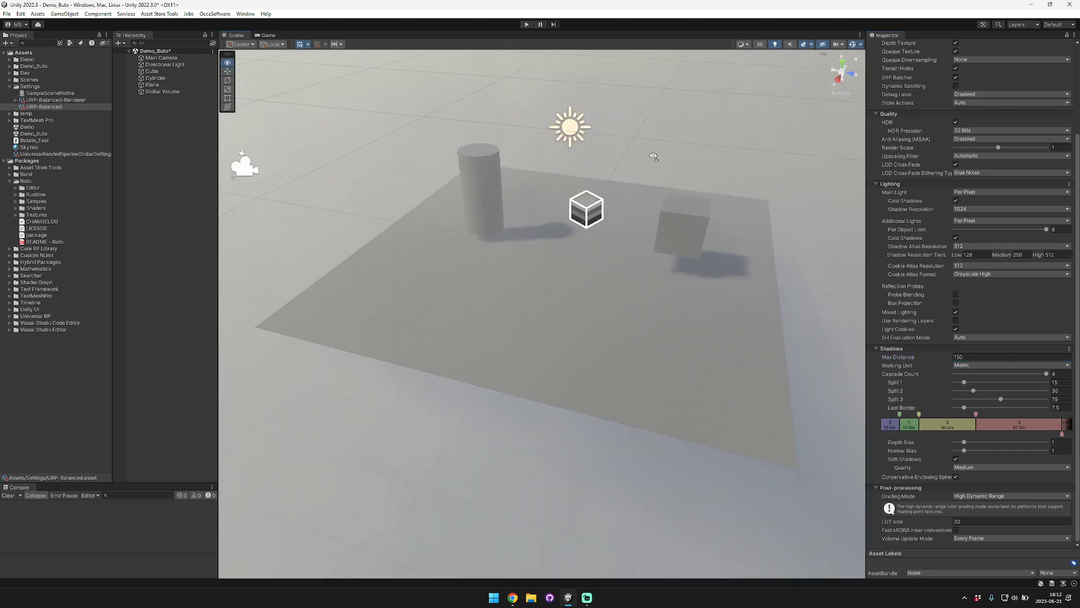
Enlarge the cube and raise it so it floats above the plane
right_drag(646, 154, 559, 292)
click(559, 292)
drag(545, 283, 540, 134)
key(w)
click(711, 199)
right_drag(711, 199, 645, 246)
right_drag(538, 252, 586, 196)
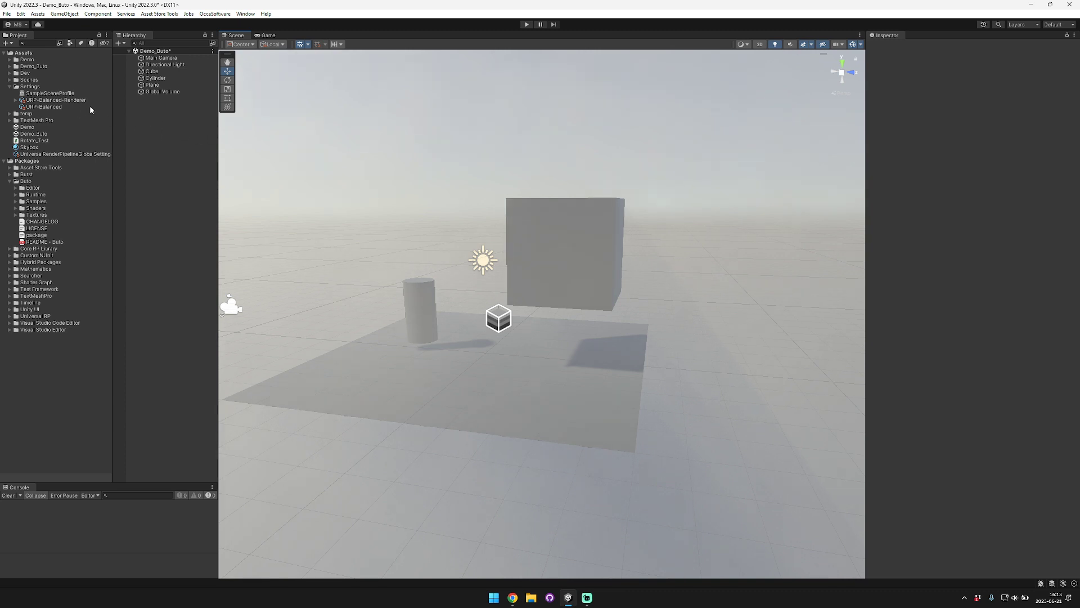
Examine the Global Volume's Buto Volumetric Fog settings, from Raymarch to Advanced Settings, with the inspector widened and the Game view shown
click(162, 92)
drag(865, 191, 807, 179)
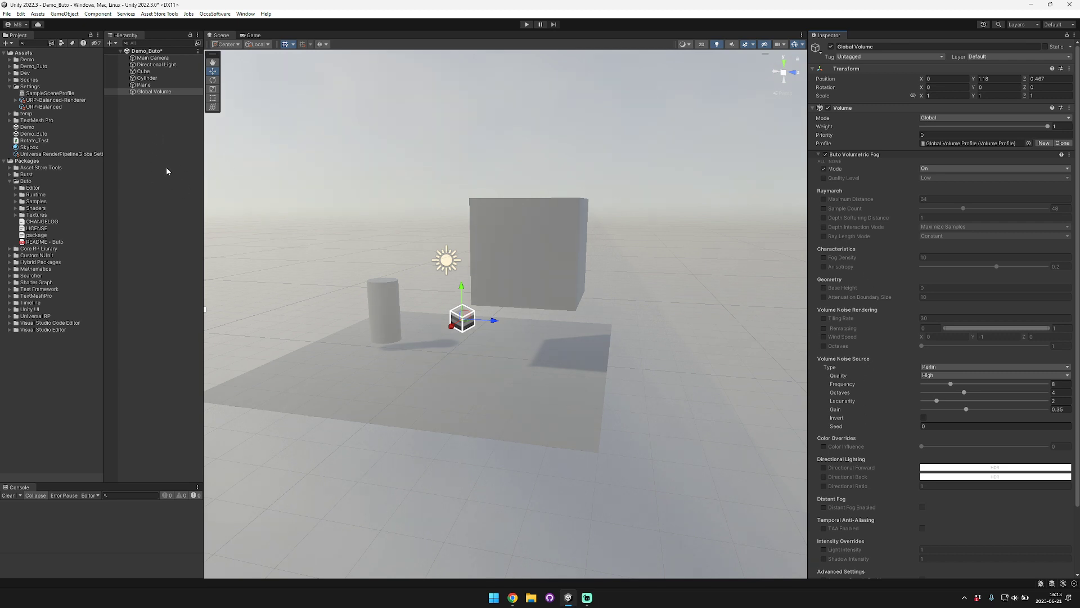
drag(203, 192, 213, 186)
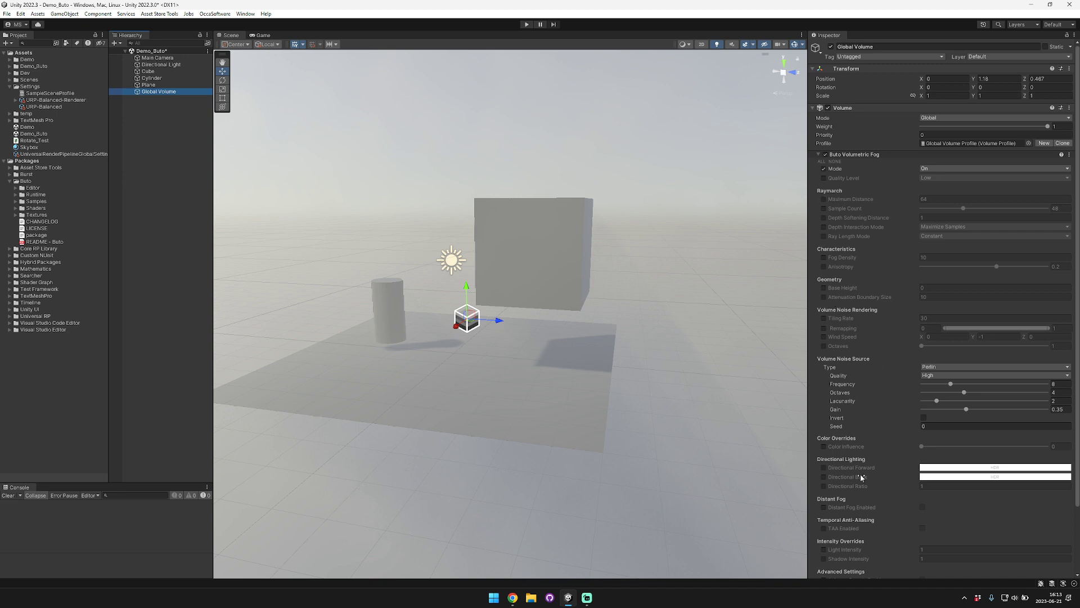
scroll(860, 473, down, 1)
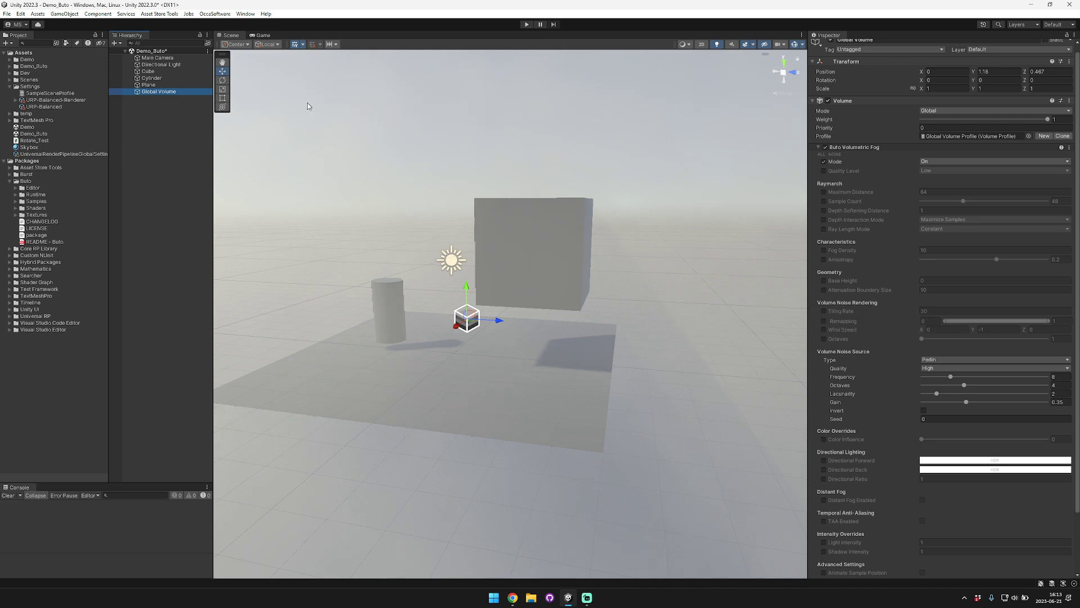
click(260, 35)
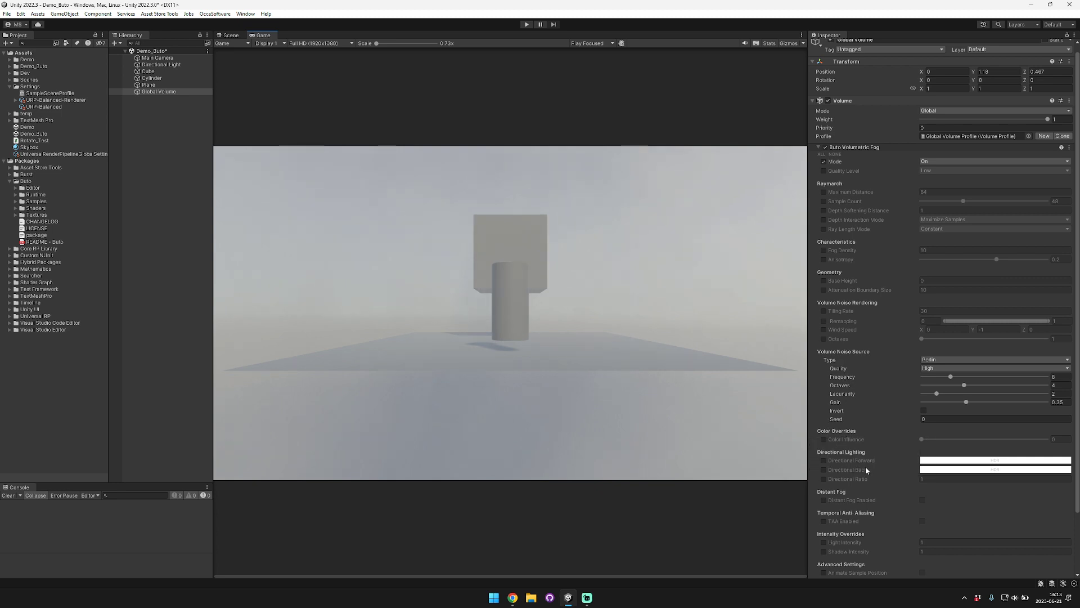
scroll(865, 469, down, 2)
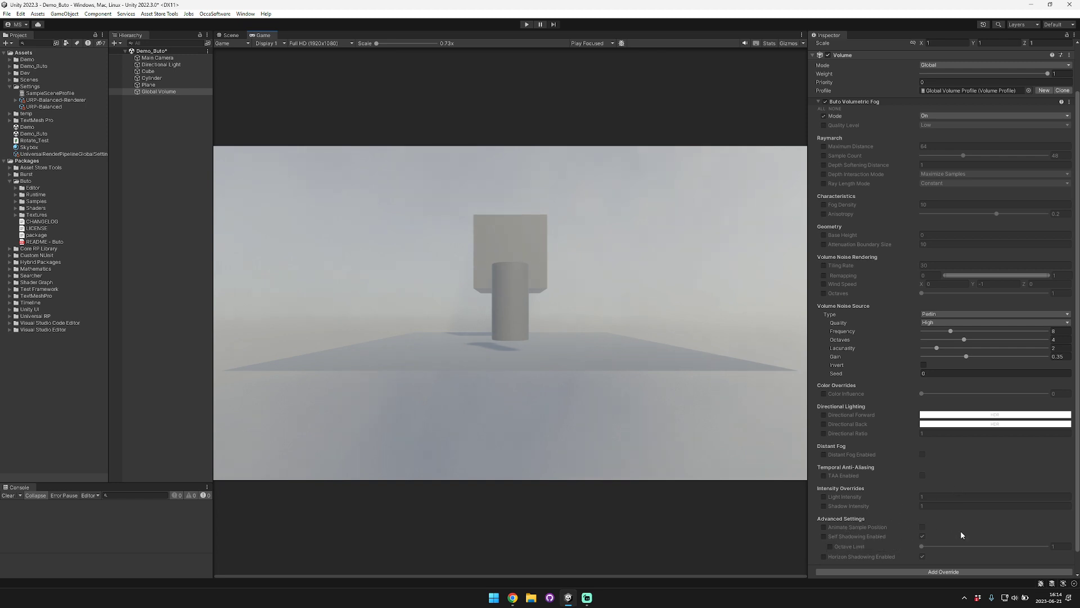
scroll(961, 530, down, 1)
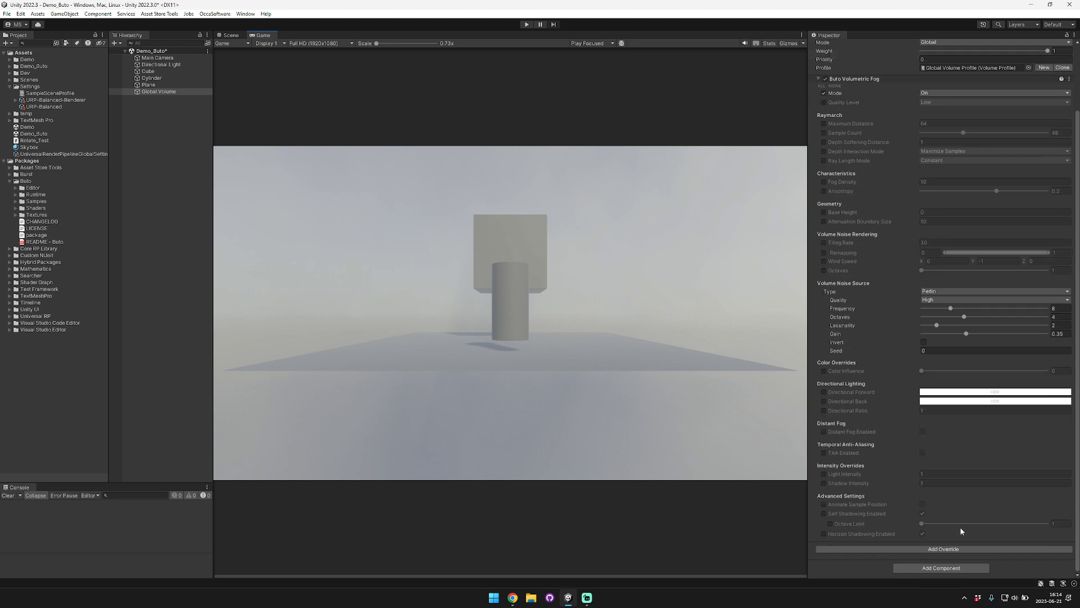
scroll(930, 520, up, 2)
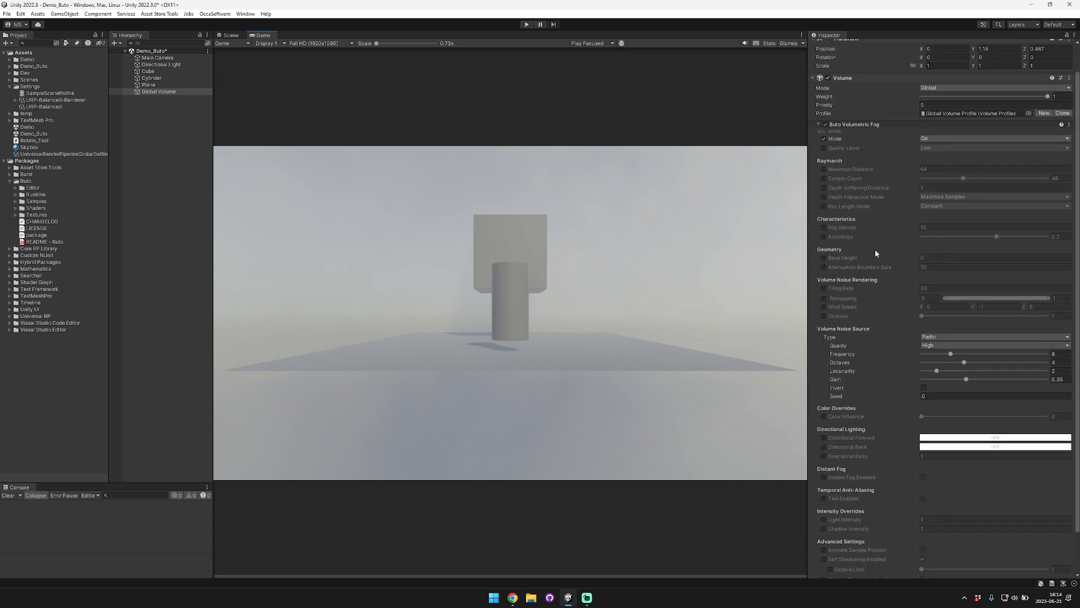
mouse_move(872, 208)
scroll(852, 336, down, 3)
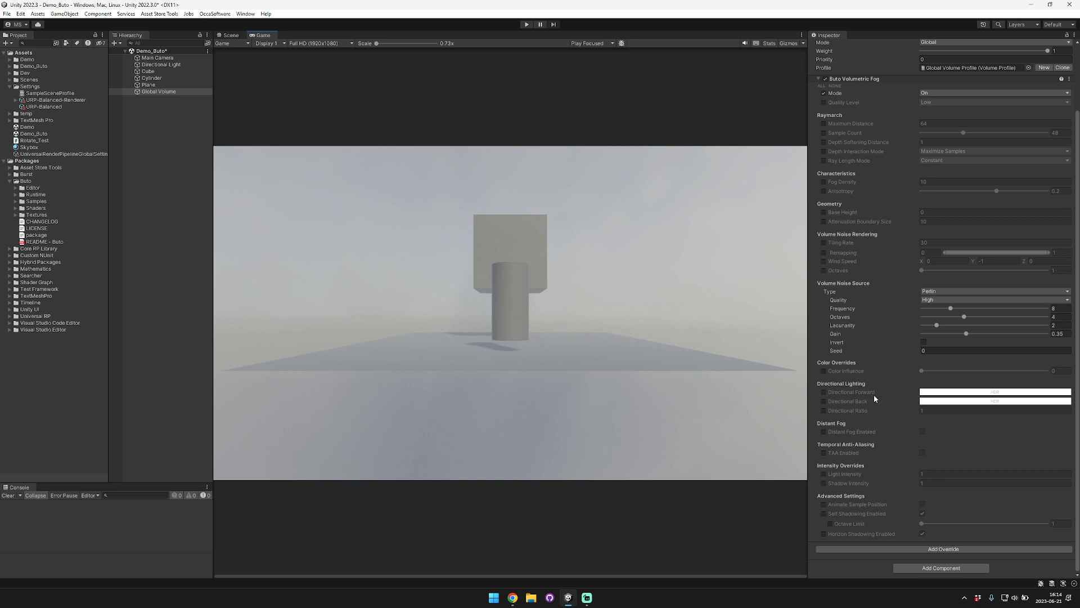
Try Distant Fog in the Buto Volumetric Fog override, and turn it off again
click(824, 431)
click(923, 431)
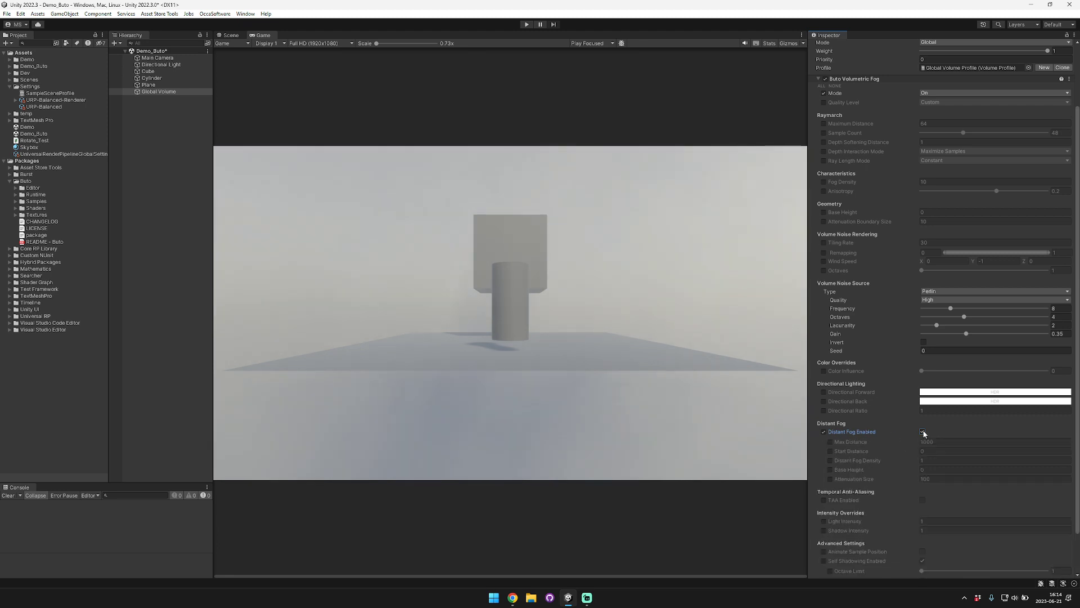
click(923, 432)
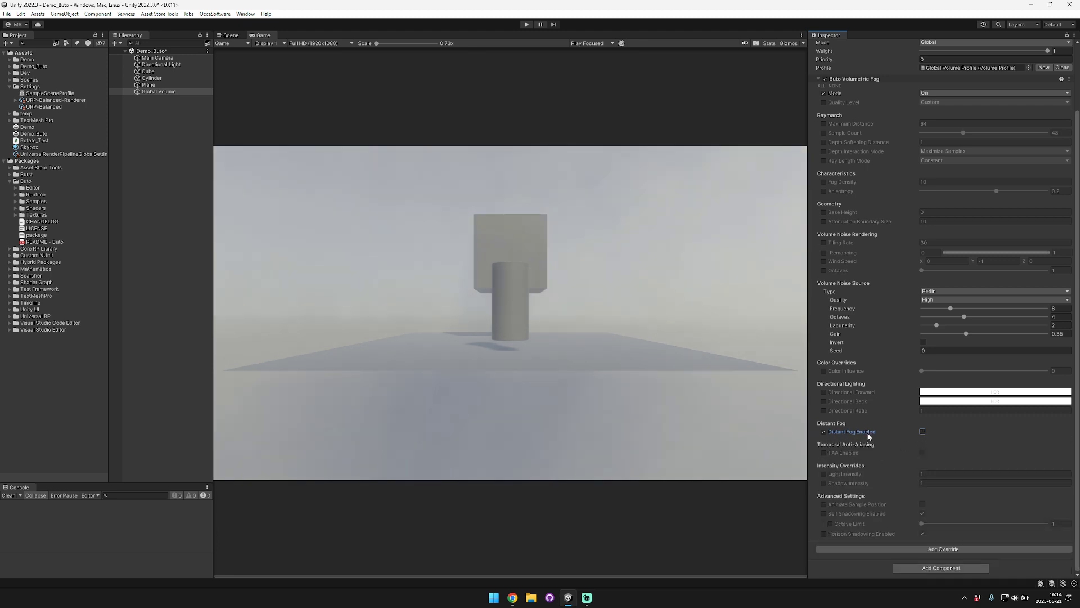
click(823, 431)
Try temporal anti-aliasing in the Buto Volumetric Fog override, and turn it off again
click(823, 452)
click(923, 452)
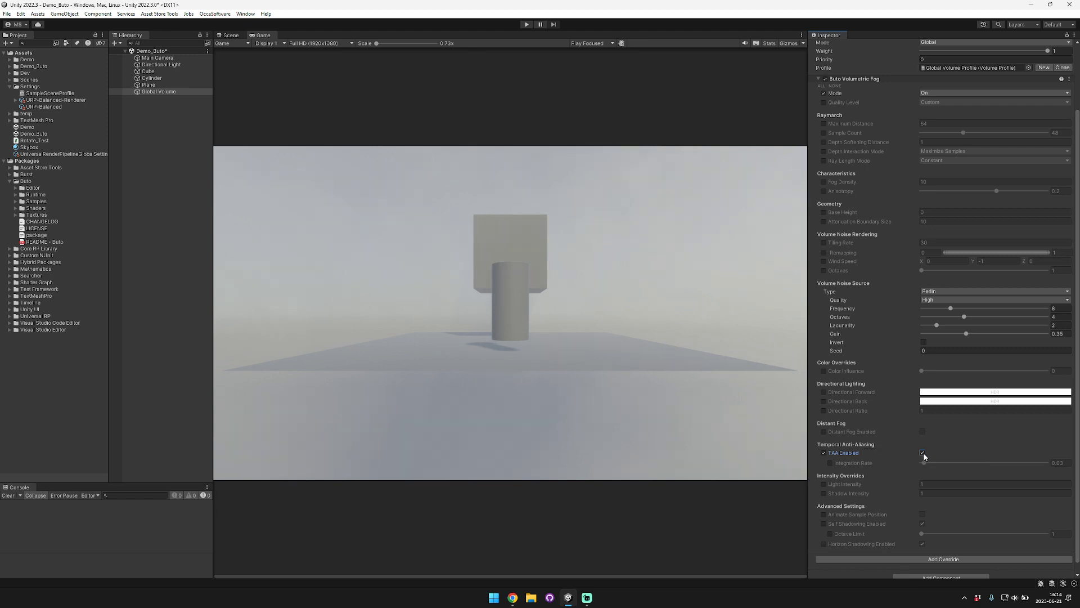
click(923, 452)
click(824, 453)
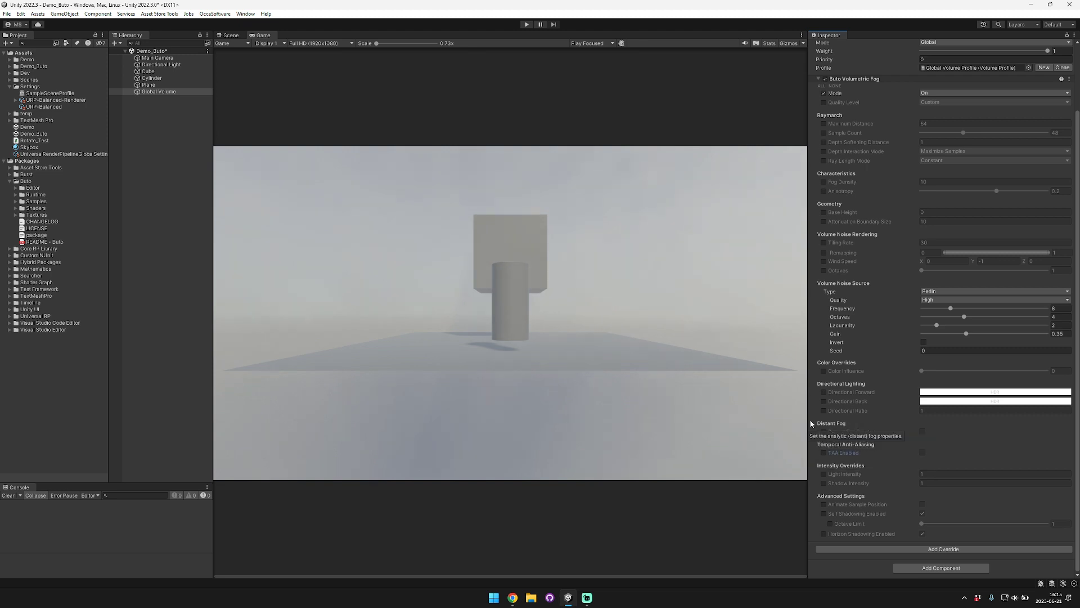
Add a Buto Fog Density Mask object to the Demo_Buto scene
click(184, 178)
right_click(176, 169)
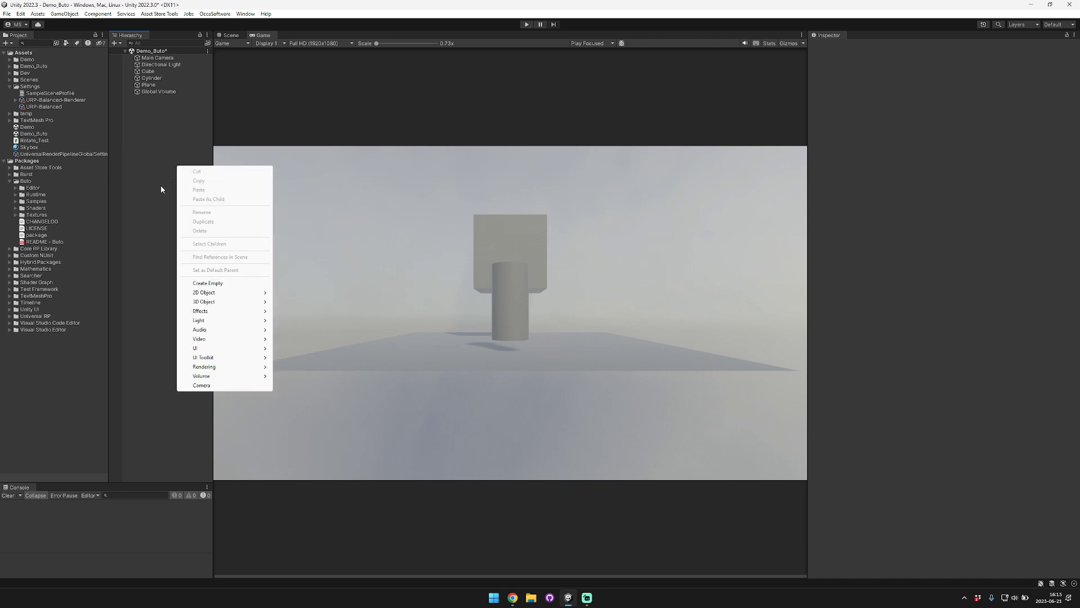
mouse_move(226, 319)
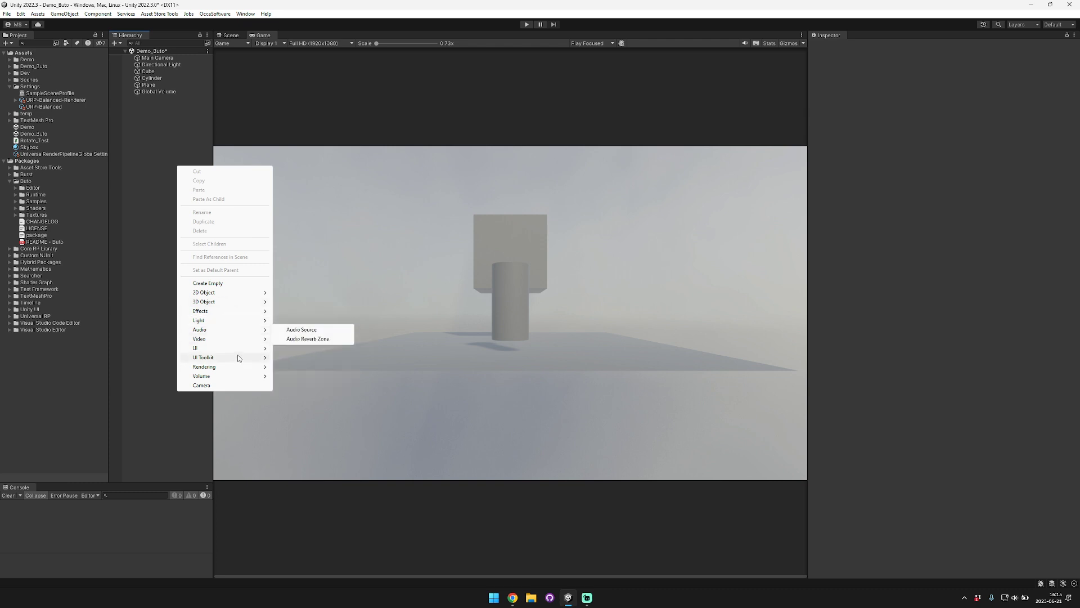
mouse_move(231, 372)
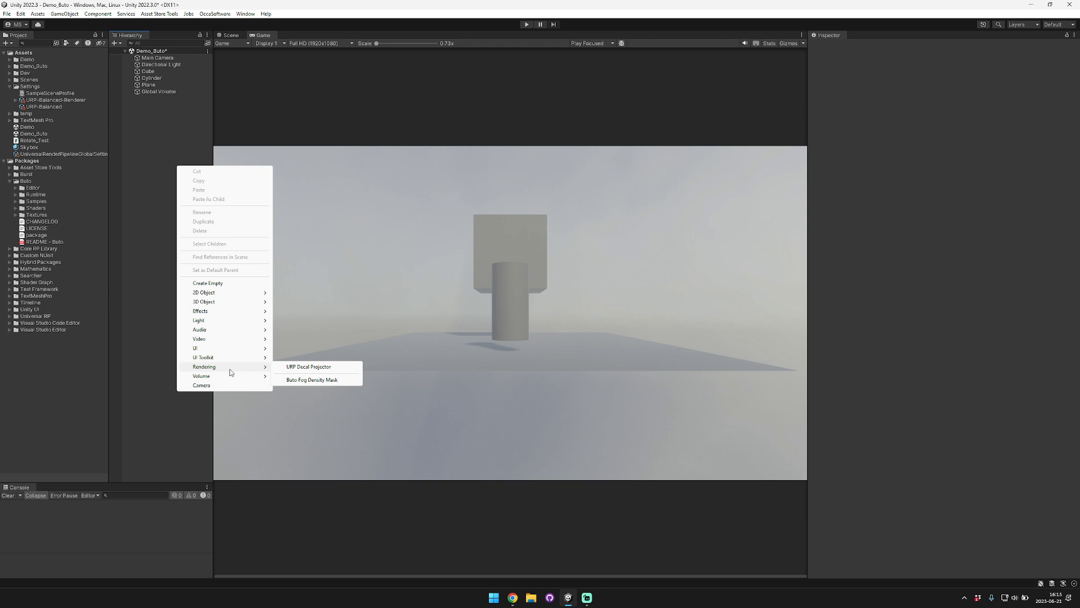
click(342, 379)
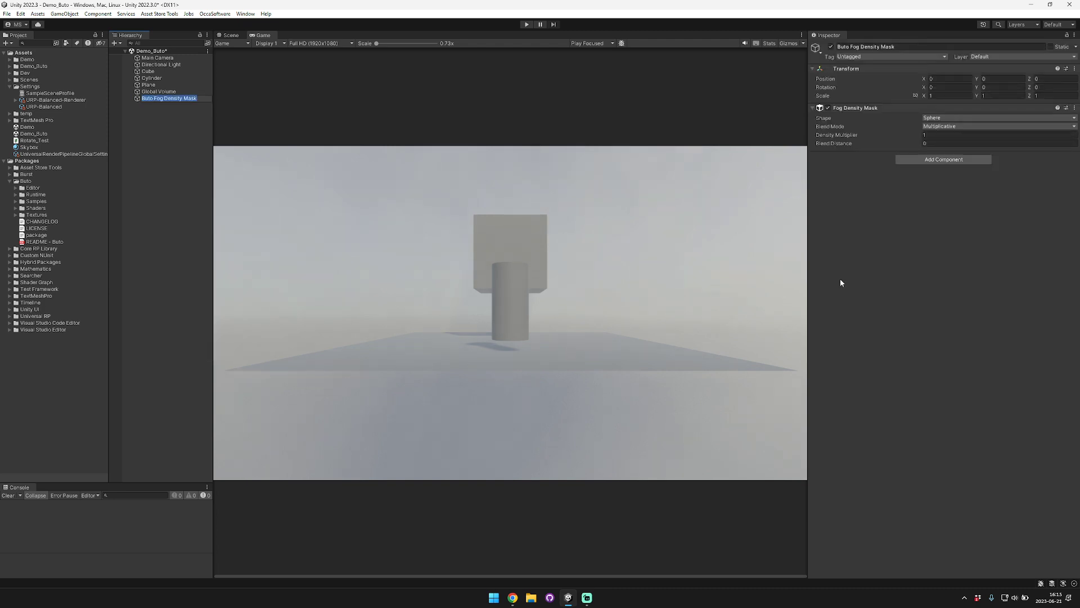
Examine the Shape and Blend Mode options of the Fog Density Mask
click(959, 118)
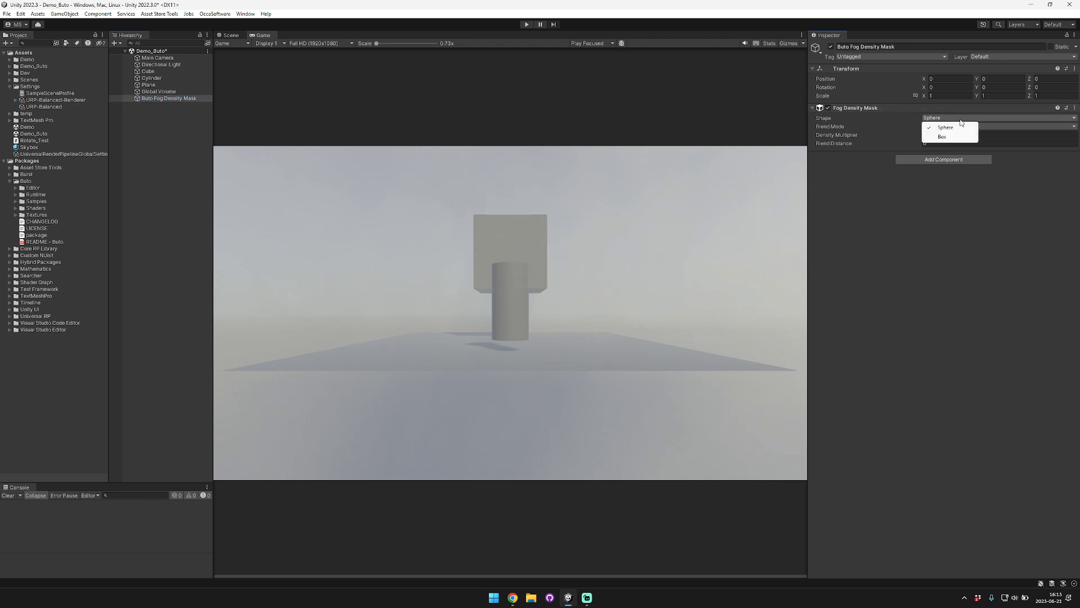
click(851, 125)
click(947, 126)
click(852, 201)
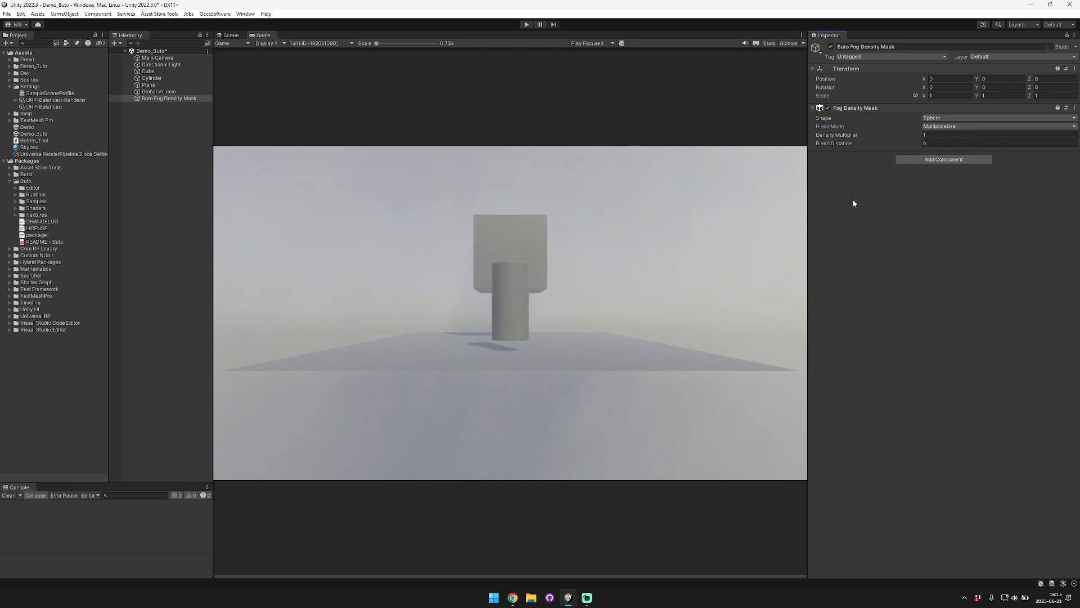
Move the Buto Fog Density Mask in the scene to about X 4.44, Y 1.26, near the cylinder
click(221, 36)
right_drag(517, 135, 510, 164)
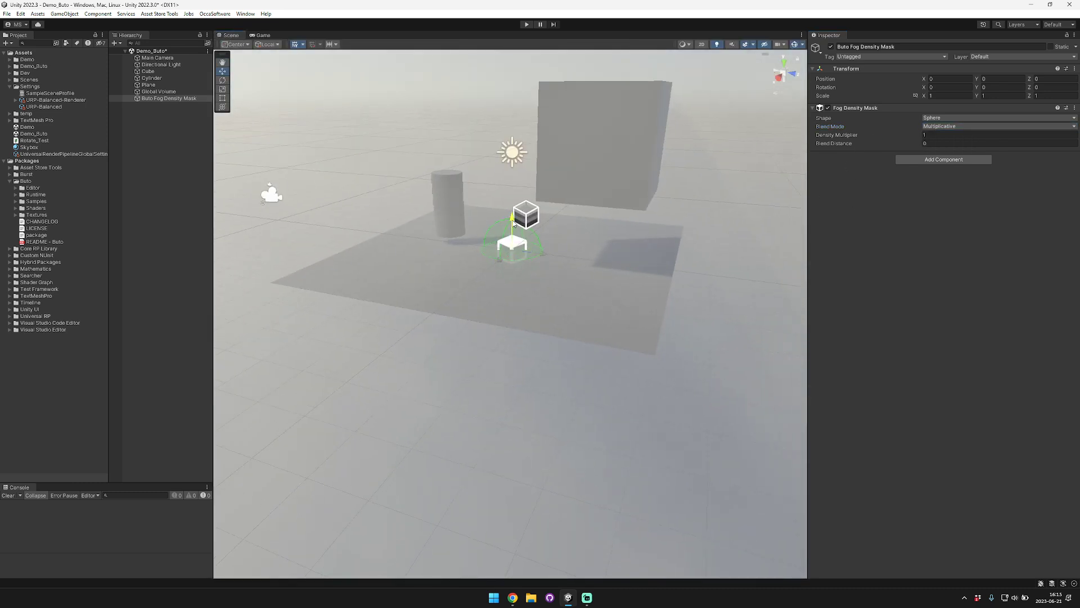
drag(512, 223, 426, 263)
Set the Fog Density Mask's Shape to Box and its Blend Mode to Exclusive
click(941, 119)
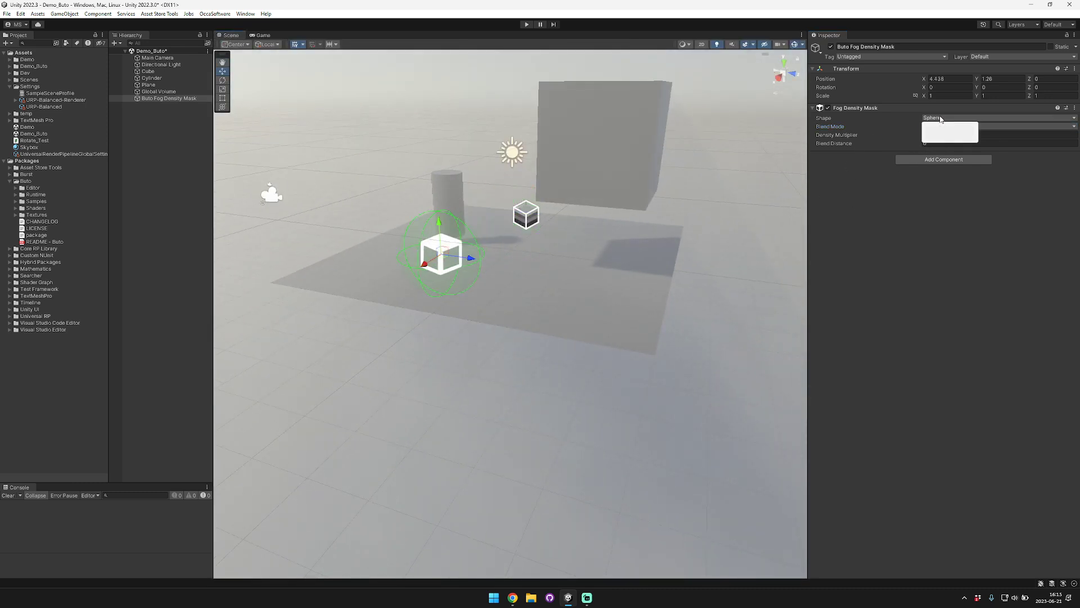
click(944, 135)
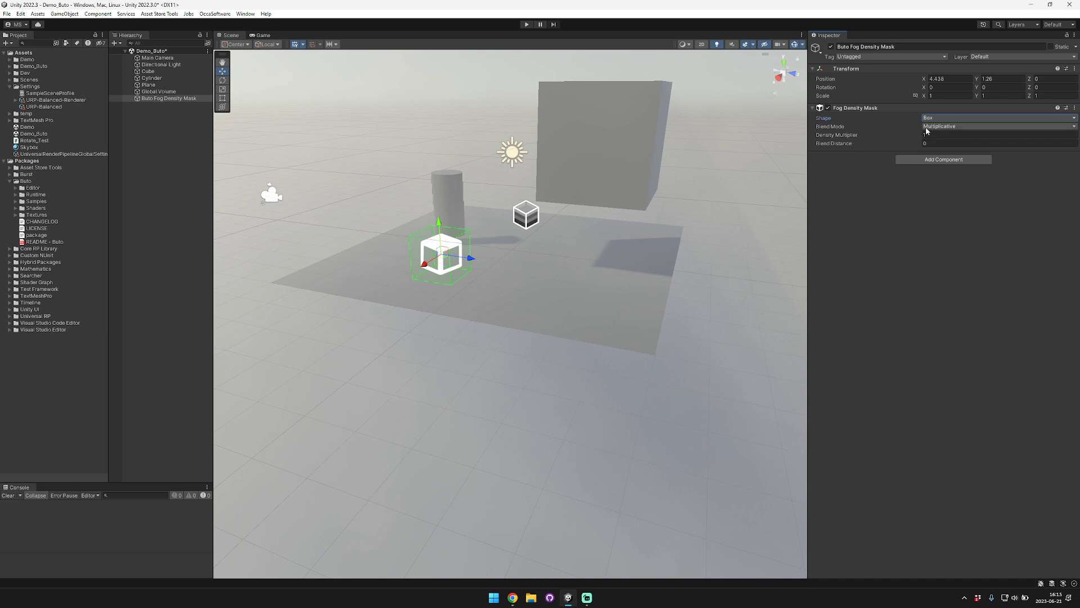
click(944, 126)
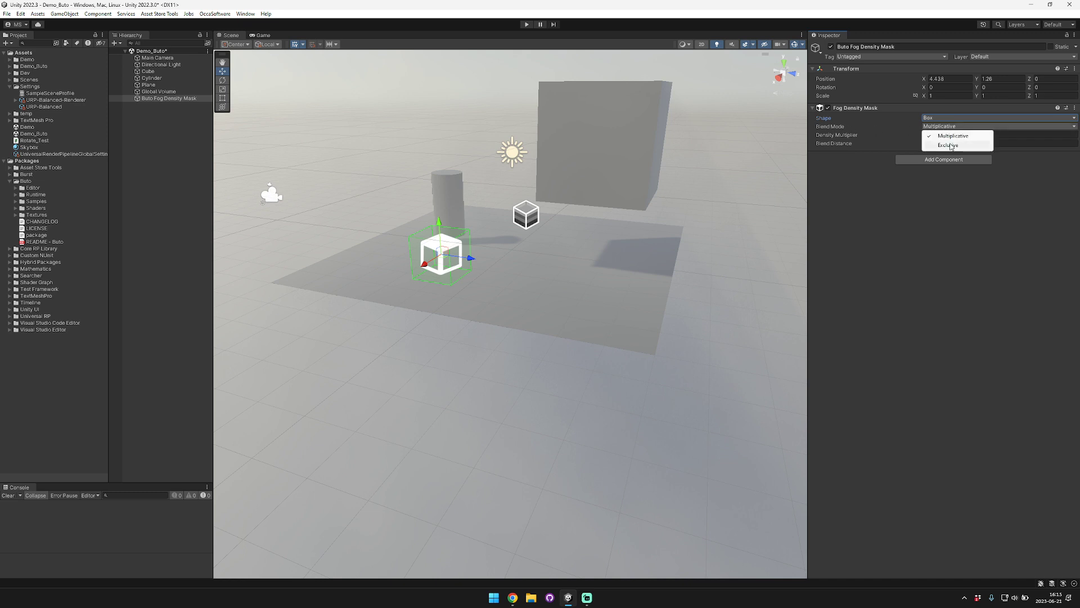
click(949, 145)
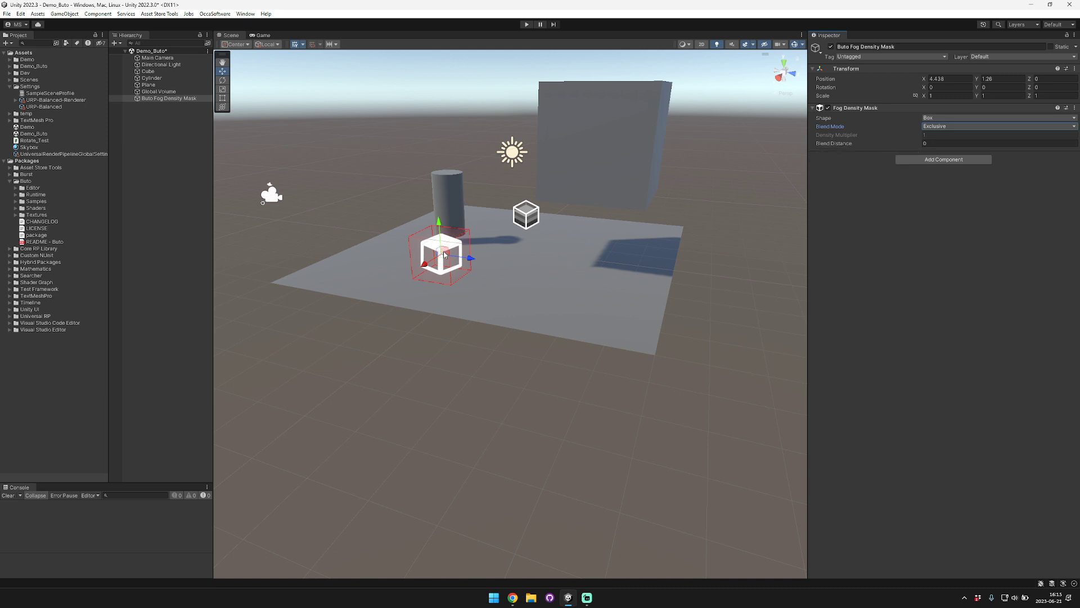
Scale the box mask to about 5.24 × 1.85 × 5.83 and move it to about Y 1.72, Z 1.22
key(r)
click(470, 260)
drag(471, 260, 357, 312)
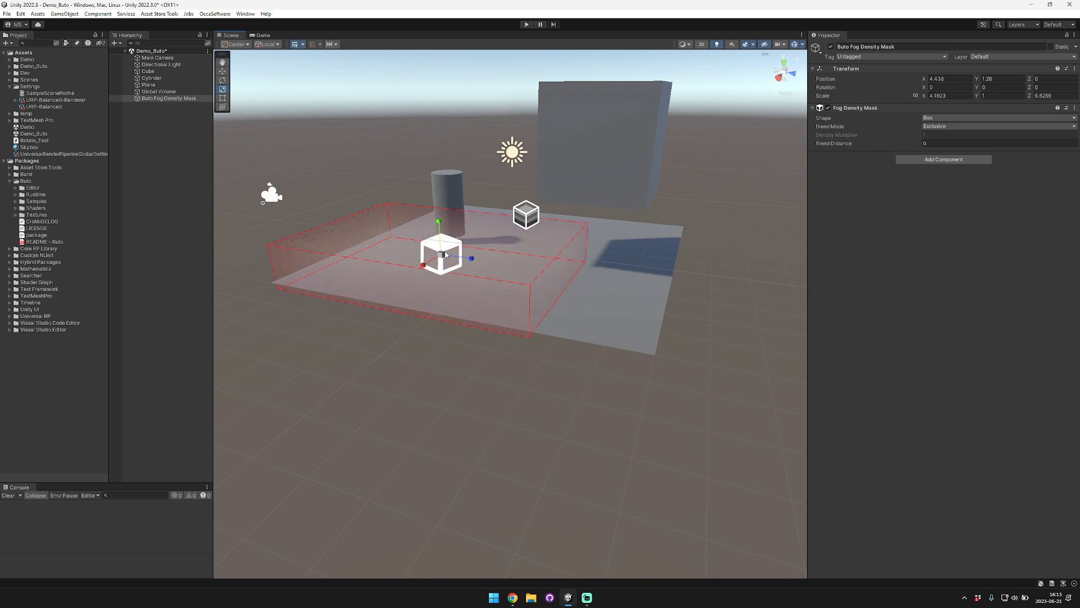
drag(442, 229, 471, 252)
key(w)
key(r)
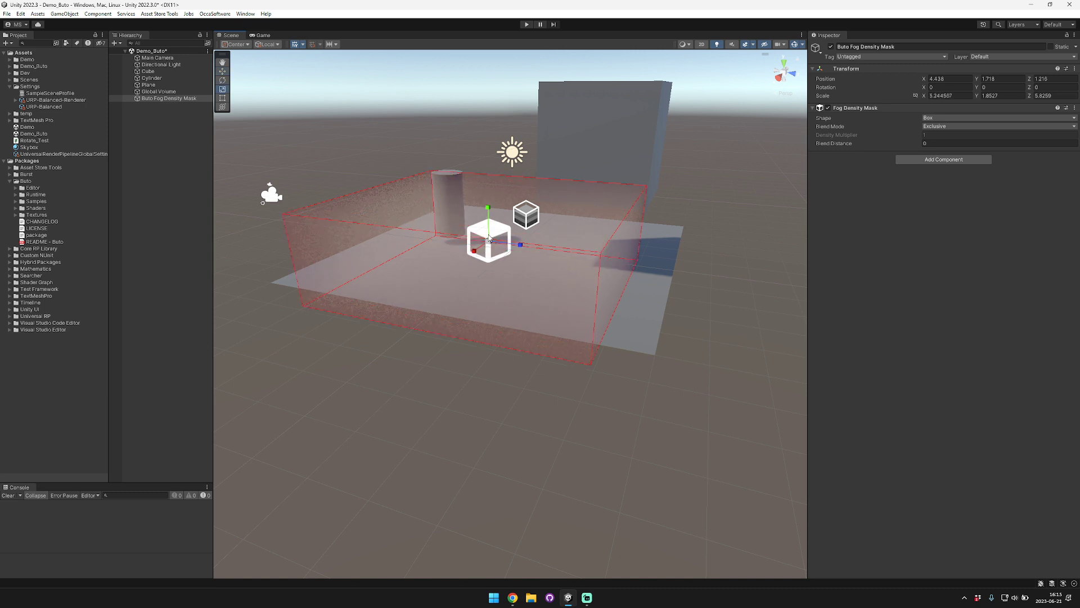
Reposition the fog mask to about X 0.68, Y 1.26, and check the result from the game camera
key(w)
alt+drag(602, 230, 549, 225)
right_drag(549, 225, 402, 220)
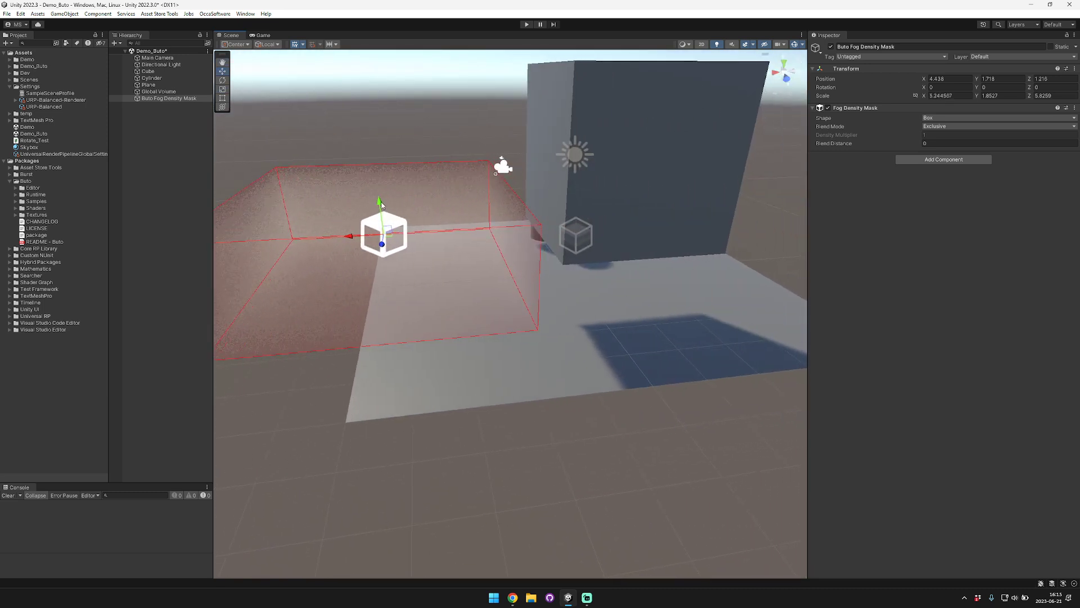
mouse_move(379, 205)
mouse_down()
mouse_move(387, 258)
mouse_move(376, 151)
mouse_move(383, 225)
mouse_up()
right_drag(473, 207, 534, 184)
click(262, 36)
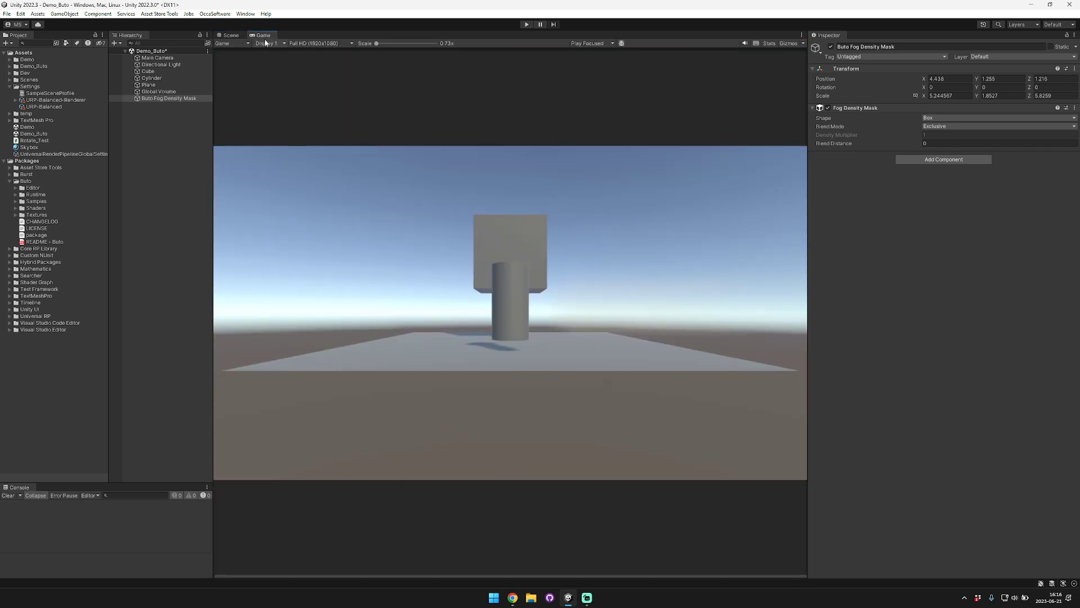
click(232, 35)
drag(505, 226, 605, 216)
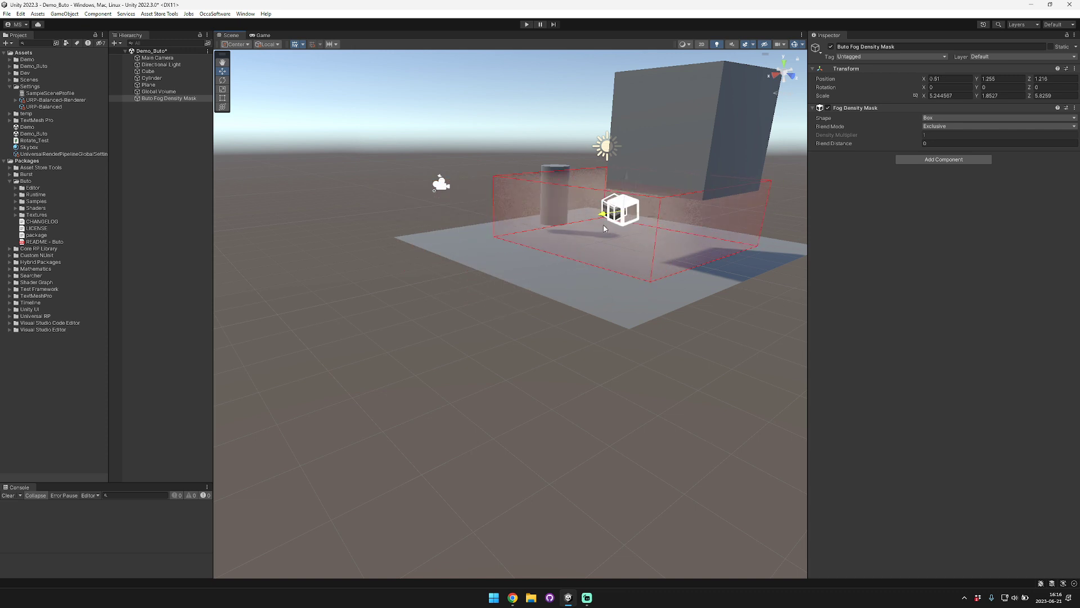
click(263, 36)
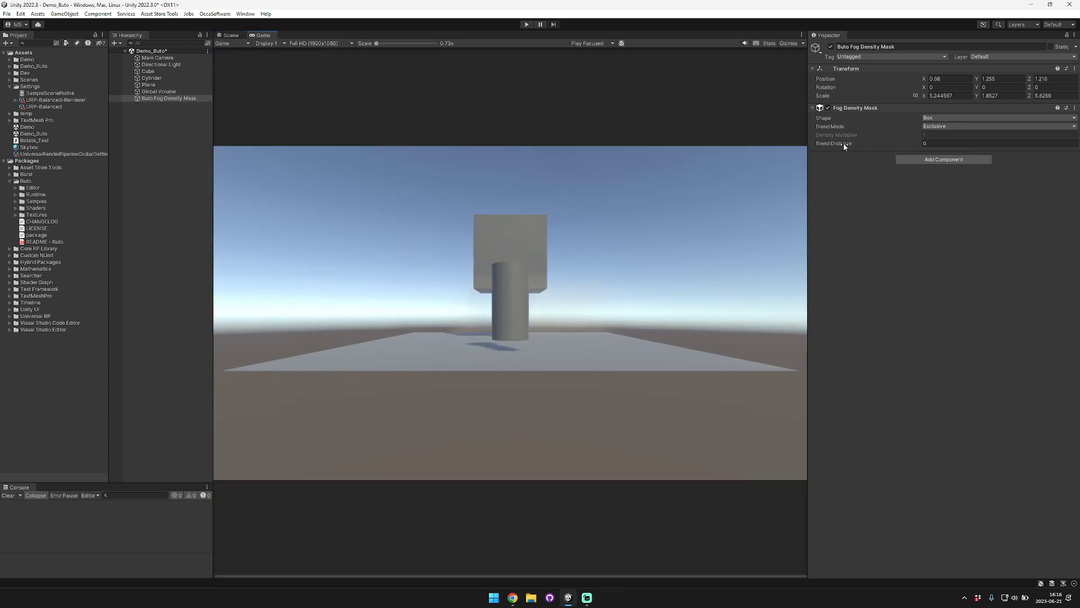
Raise the fog mask's Blend Distance to about 2.46 and override the Global Volume's Fog Density with 57.18
drag(845, 143, 876, 145)
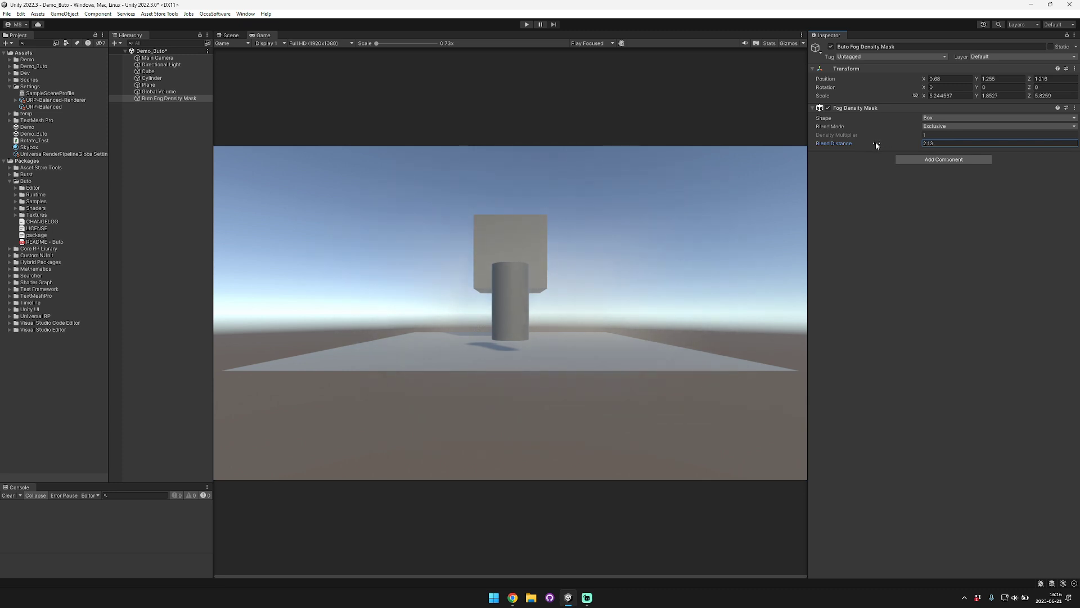
click(172, 92)
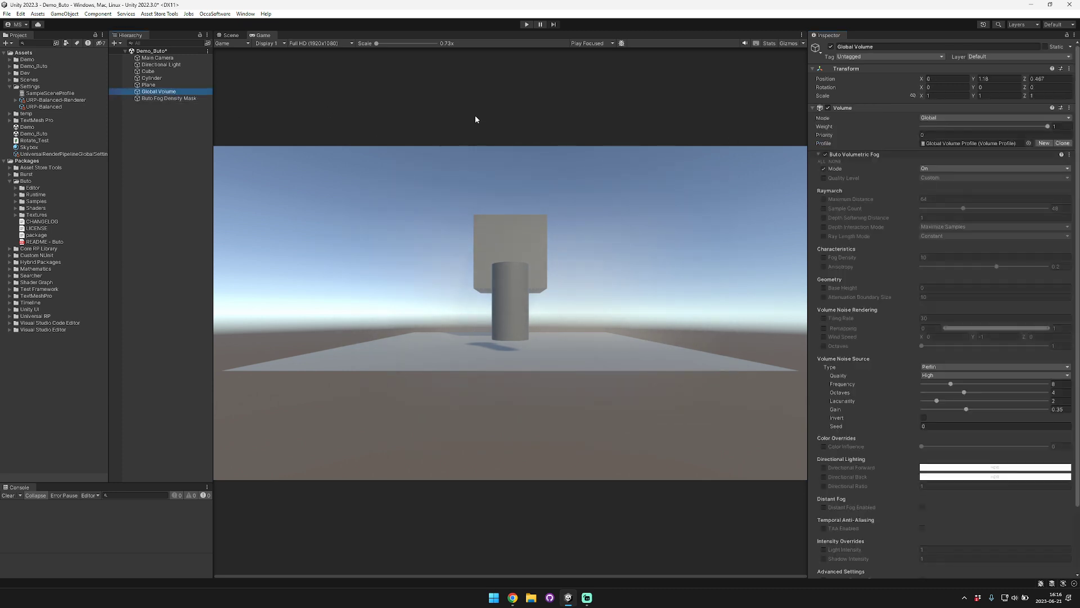
click(824, 257)
click(956, 257)
text(62.5)
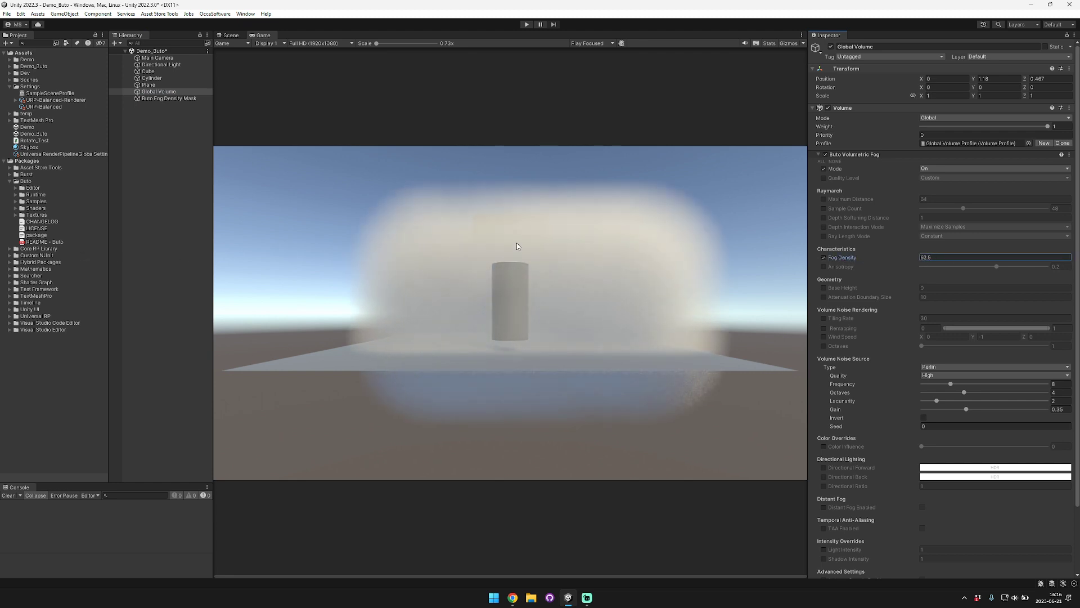
drag(517, 244, 435, 255)
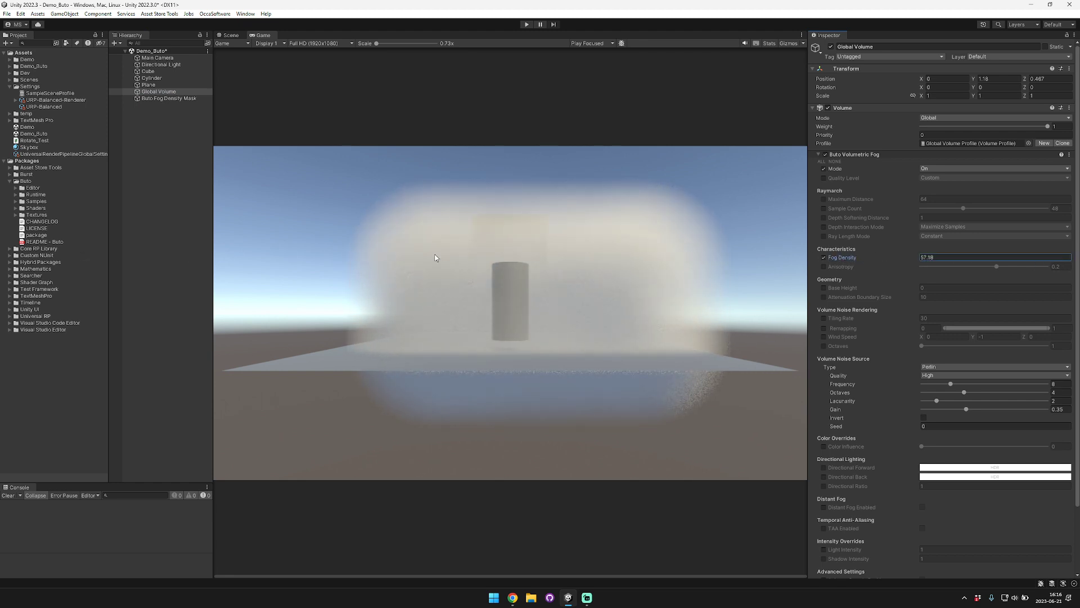
click(473, 257)
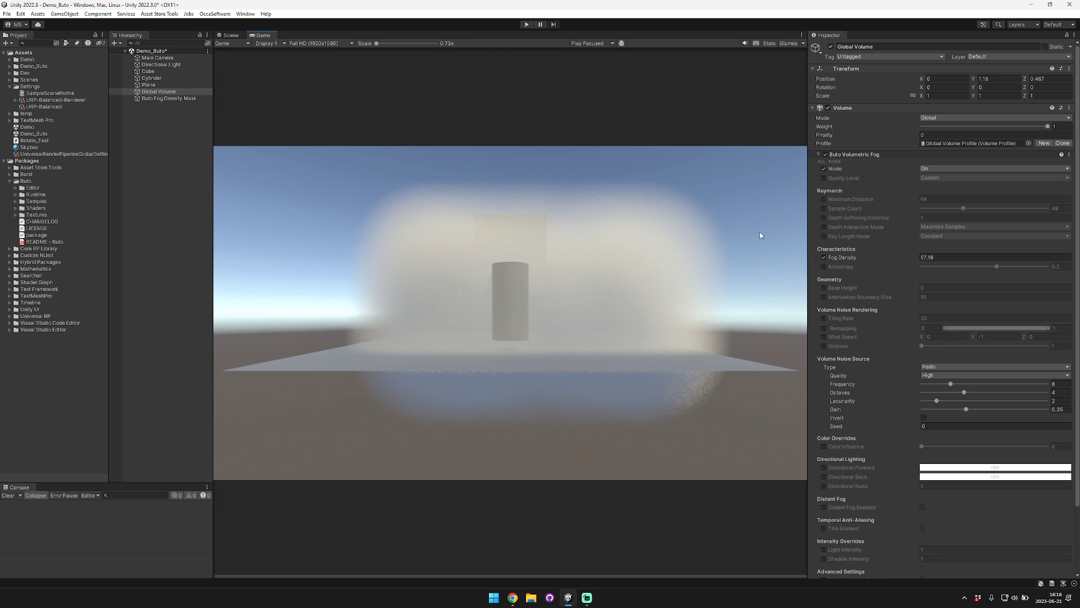
Enable temporal anti-aliasing in the Buto Volumetric Fog override during Play mode, inspect the masked fog, and exit Play mode
click(527, 24)
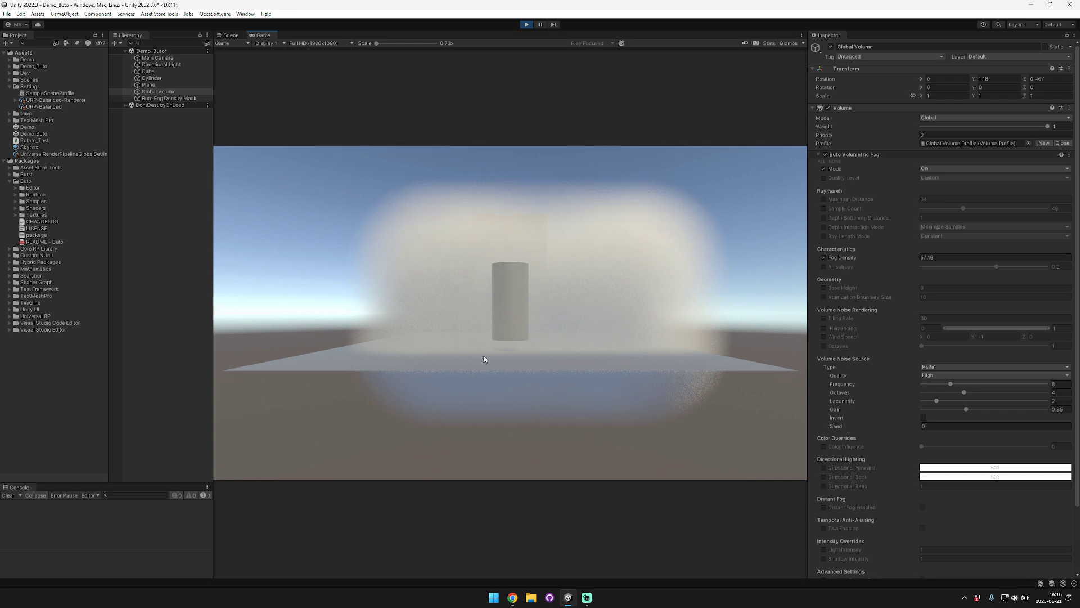
scroll(857, 513, down, 3)
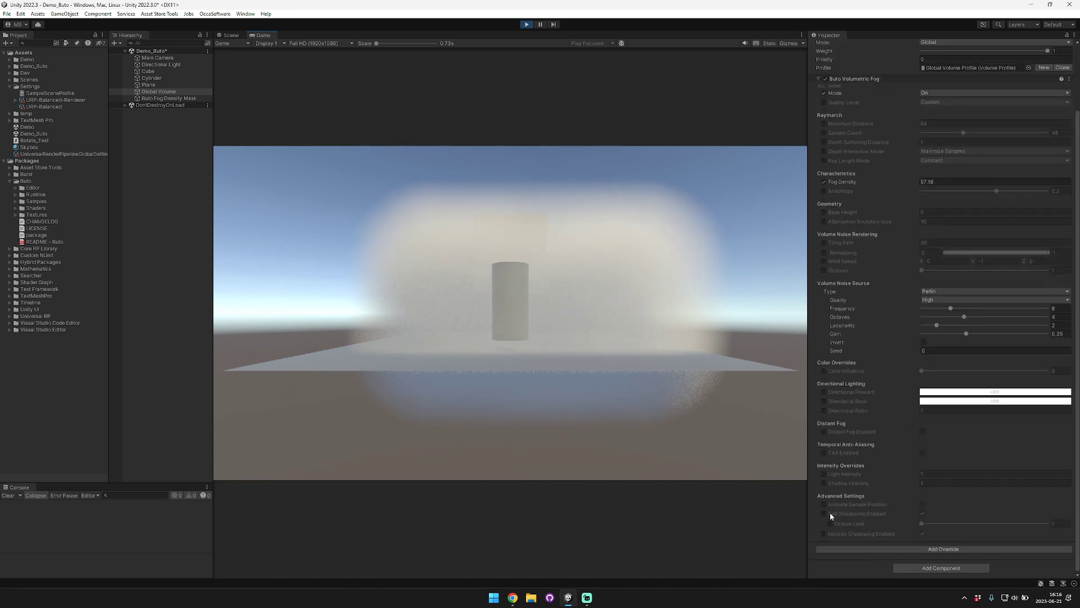
click(922, 453)
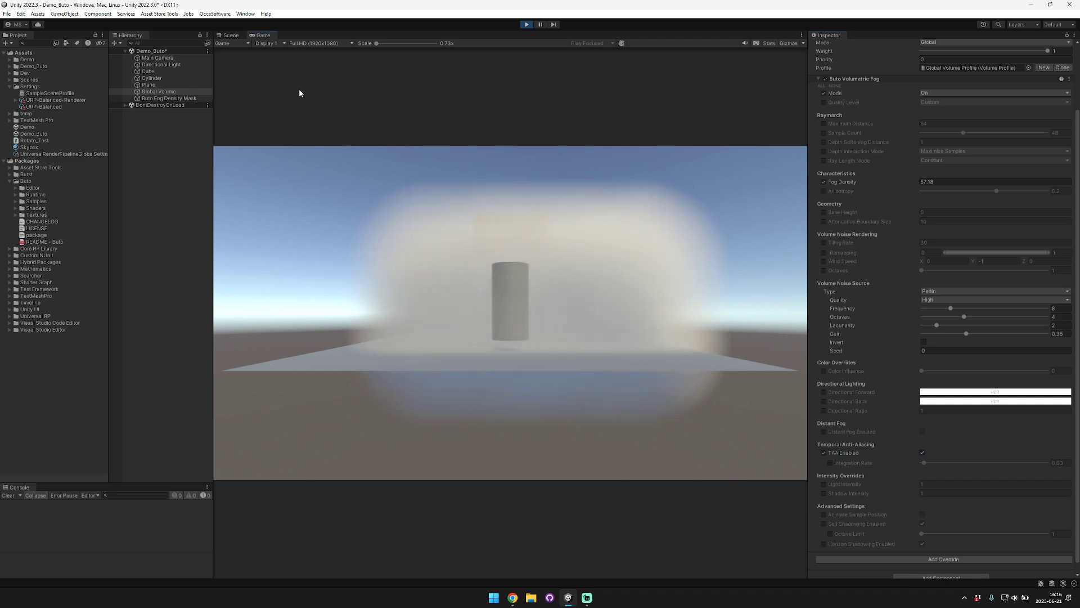
click(168, 97)
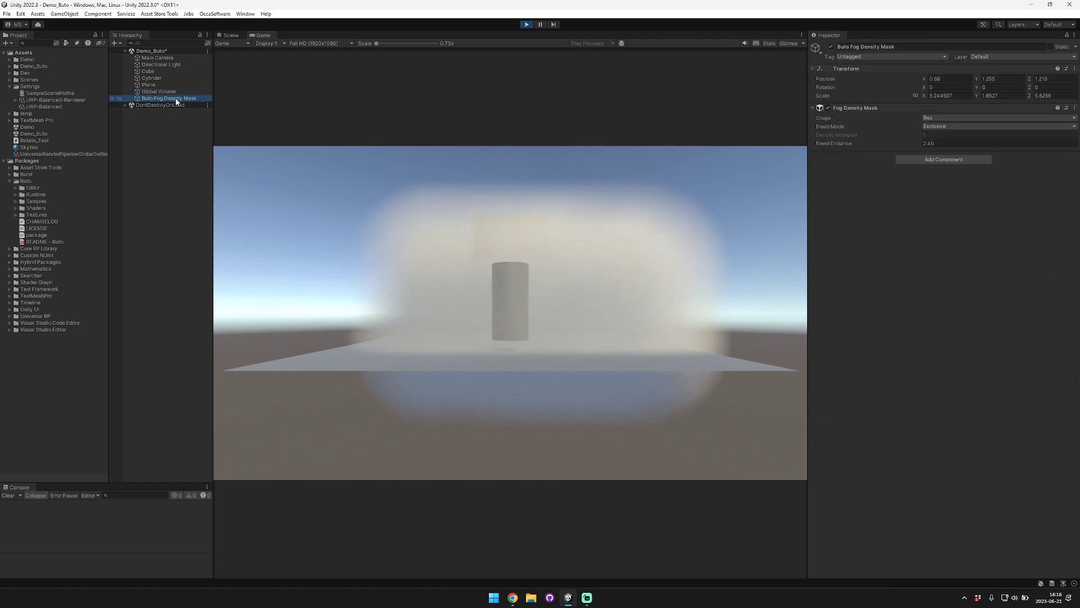
click(526, 25)
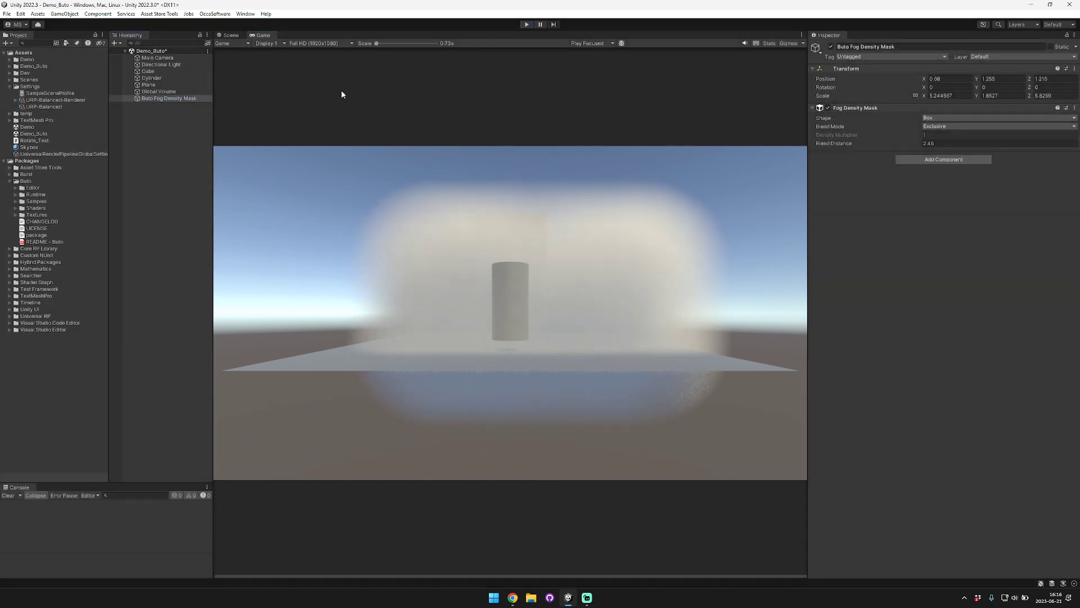
Add a Buto Light object to the Demo_Buto scene, keeping its default name
right_click(162, 138)
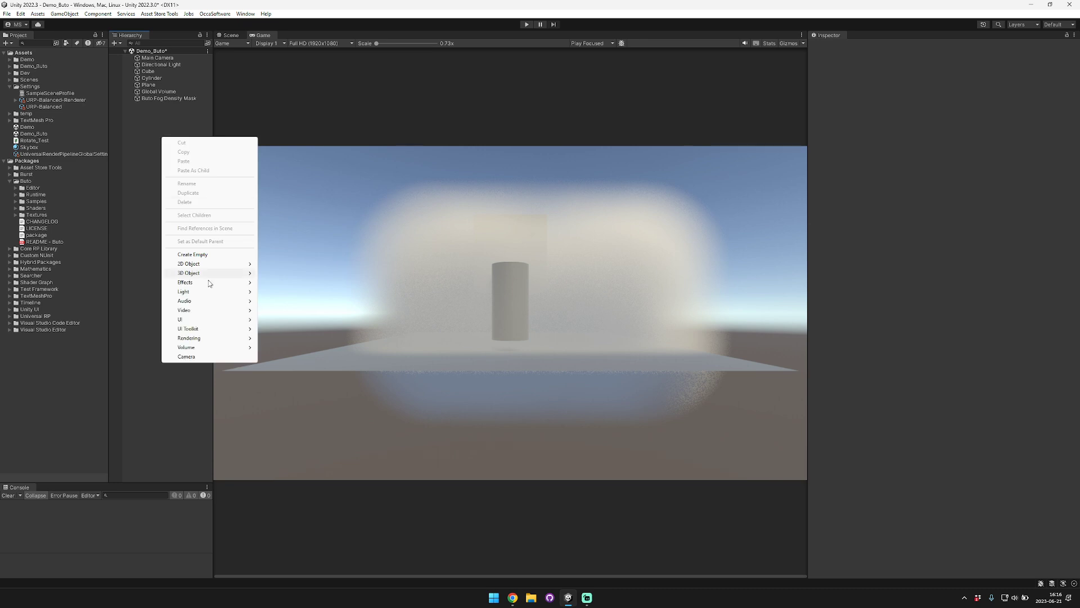
mouse_move(211, 297)
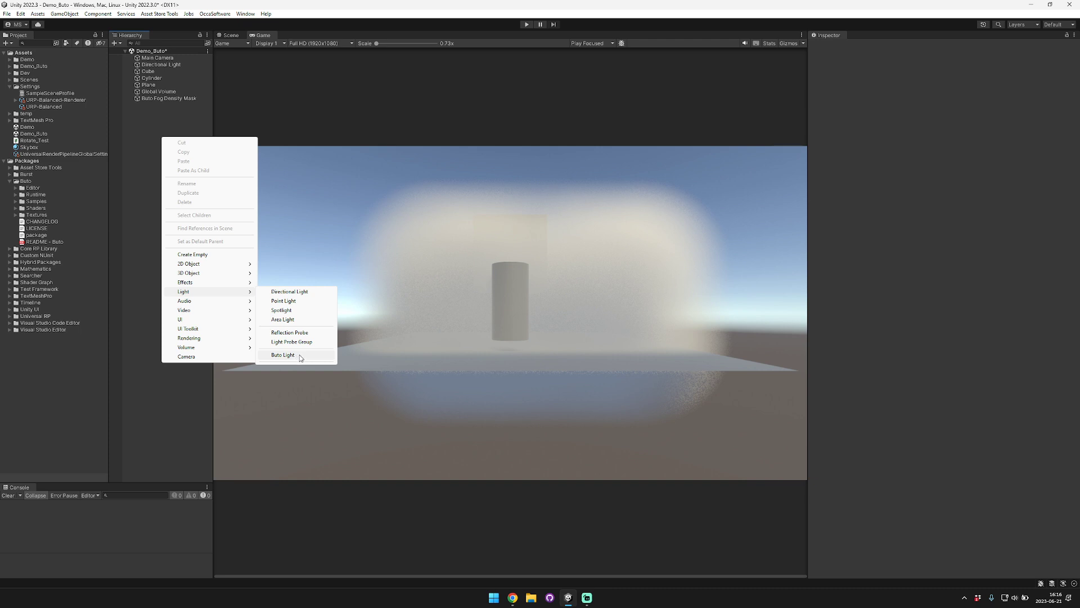
click(301, 358)
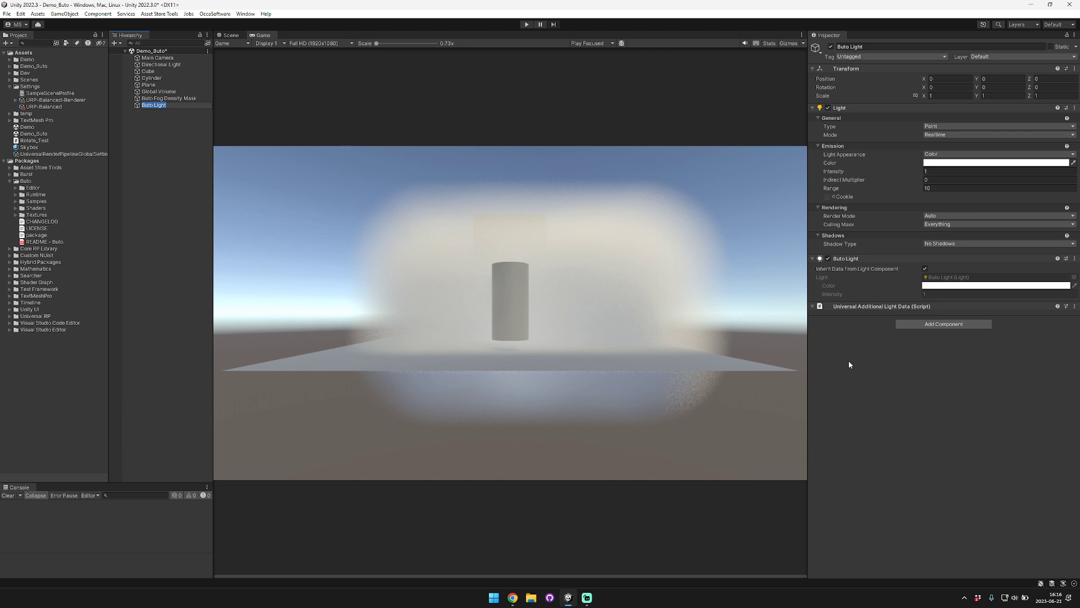
click(864, 372)
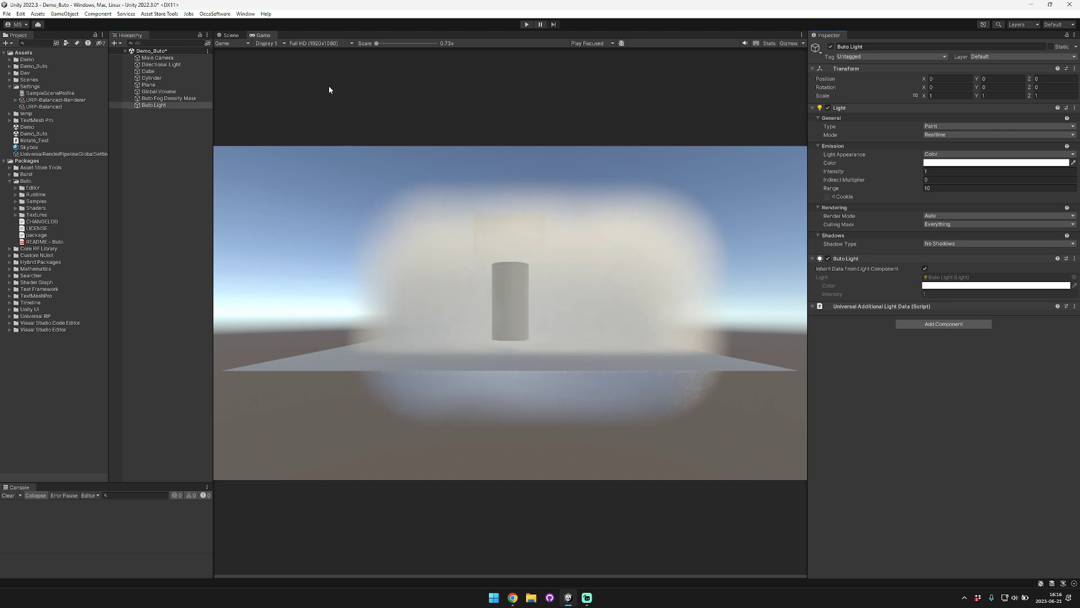
Set the Buto Light's Intensity to 6.43 and its colour to pure red
click(225, 37)
alt+drag(614, 242, 579, 242)
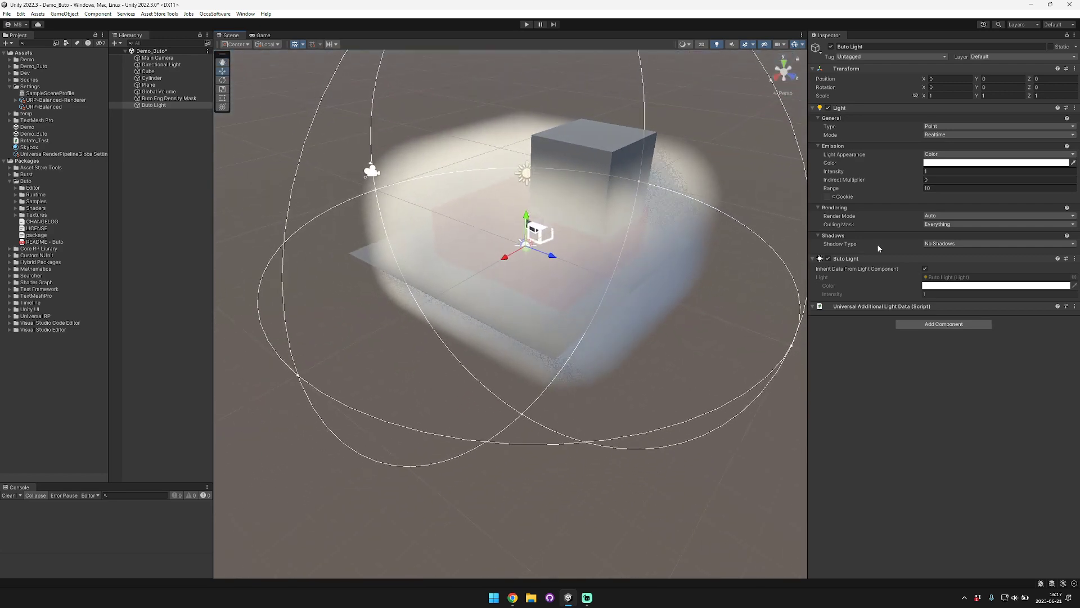
click(845, 173)
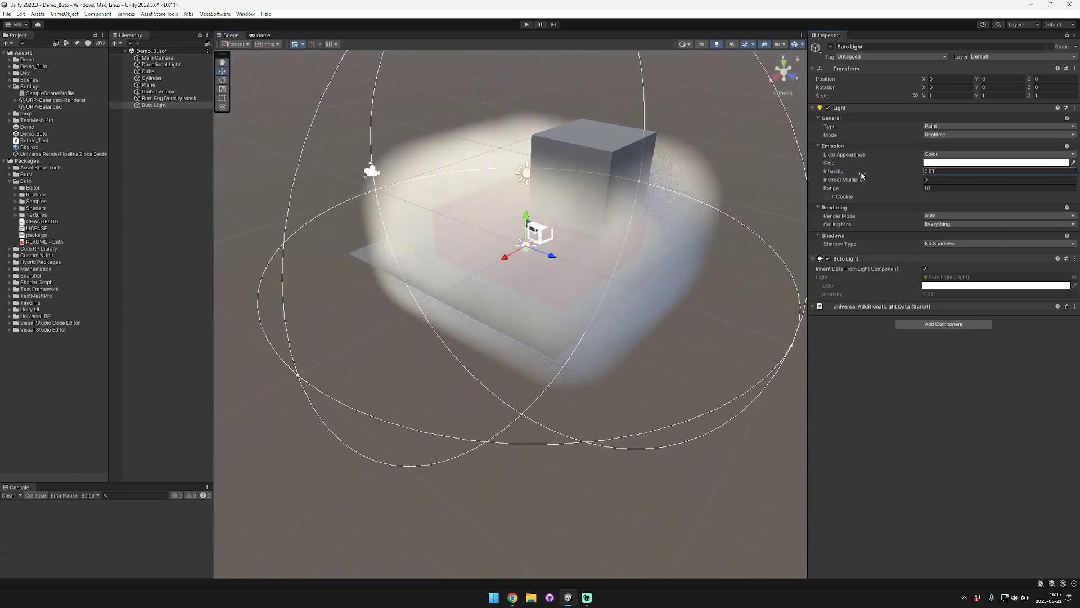
drag(862, 175, 920, 174)
click(940, 163)
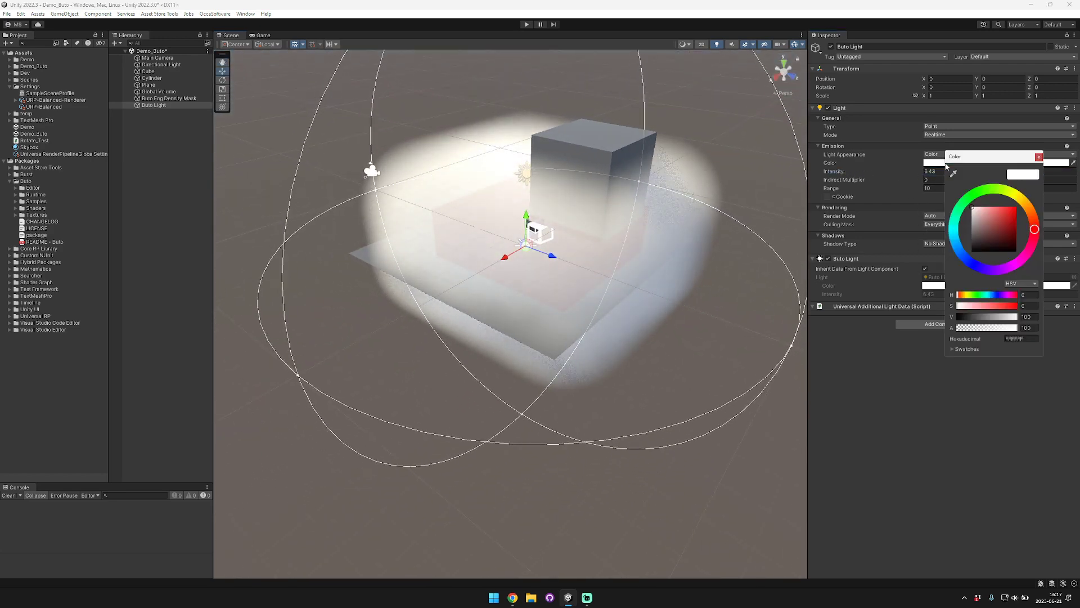
drag(992, 213, 1061, 196)
Move the red Buto Light to about X 4.55, Y 4.3, Z -3.27, and set its Range to 4.27 and Intensity to 4.33
drag(526, 243, 381, 165)
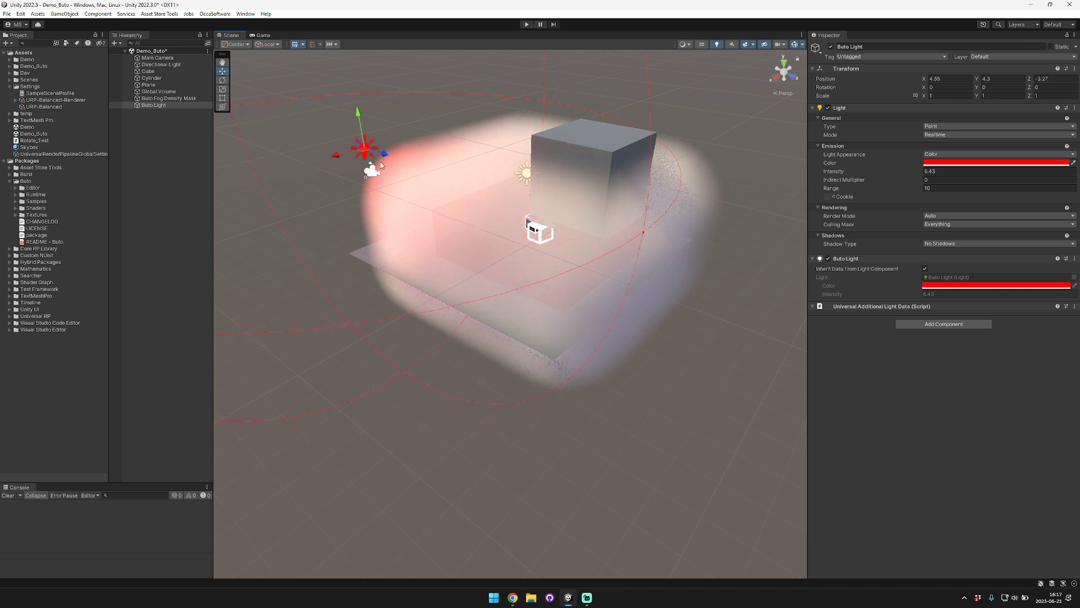
drag(876, 189, 688, 195)
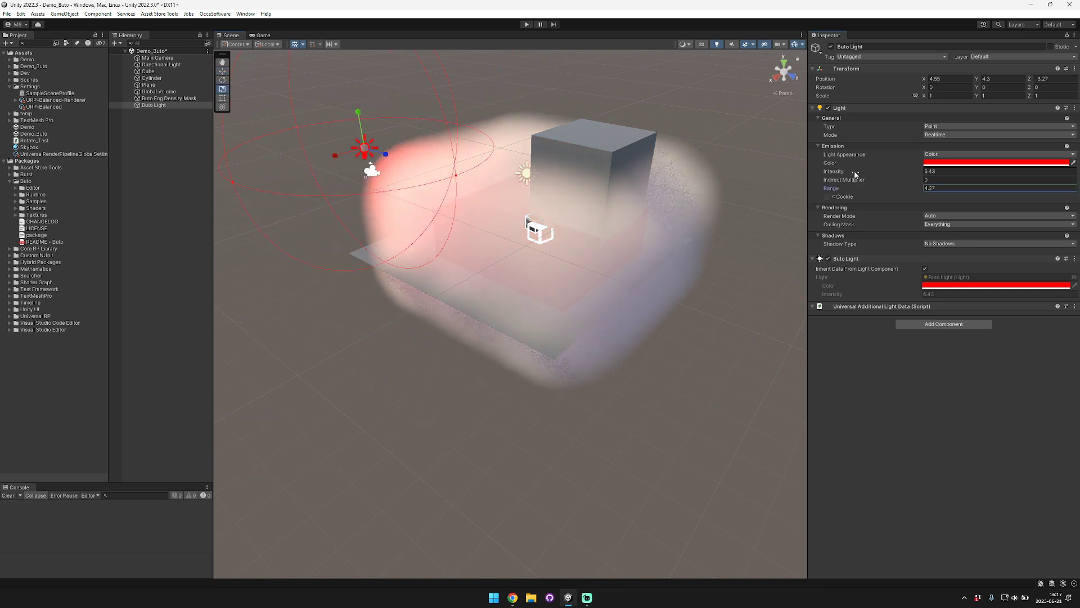
mouse_move(855, 174)
mouse_down()
mouse_move(827, 175)
mouse_move(837, 175)
mouse_up()
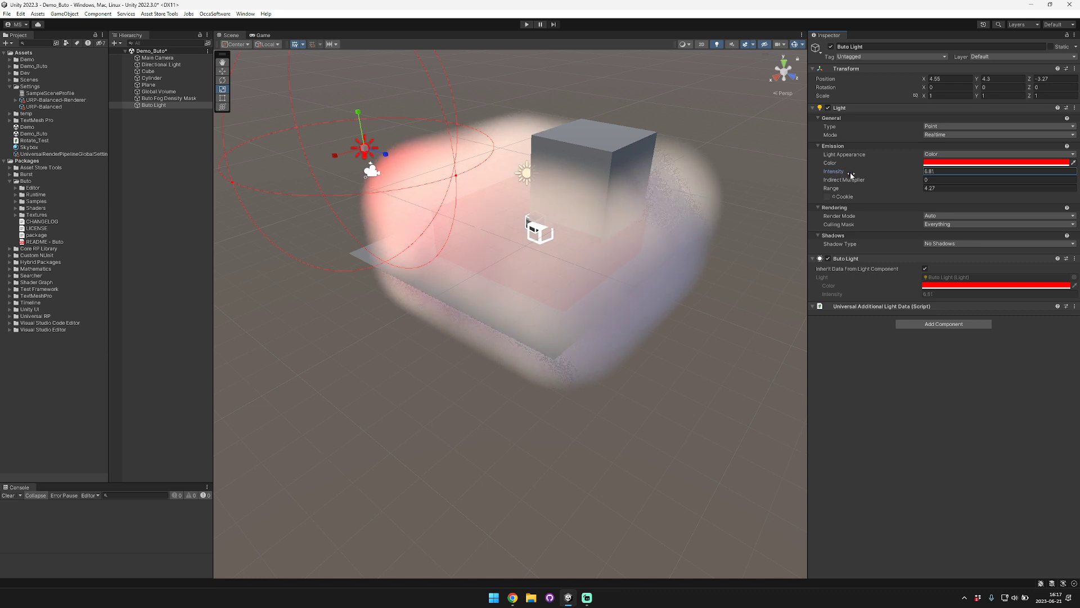
Duplicate the red Buto Light and move the copy along Z to the opposite side of the fog
key(a)
right_drag(543, 163, 450, 188)
key(s)
key(ctrl+d)
drag(447, 194, 766, 192)
Change the duplicated Buto Light's colour to yellow-green and check the fog from the game camera
click(986, 163)
drag(1030, 195, 1023, 189)
click(263, 35)
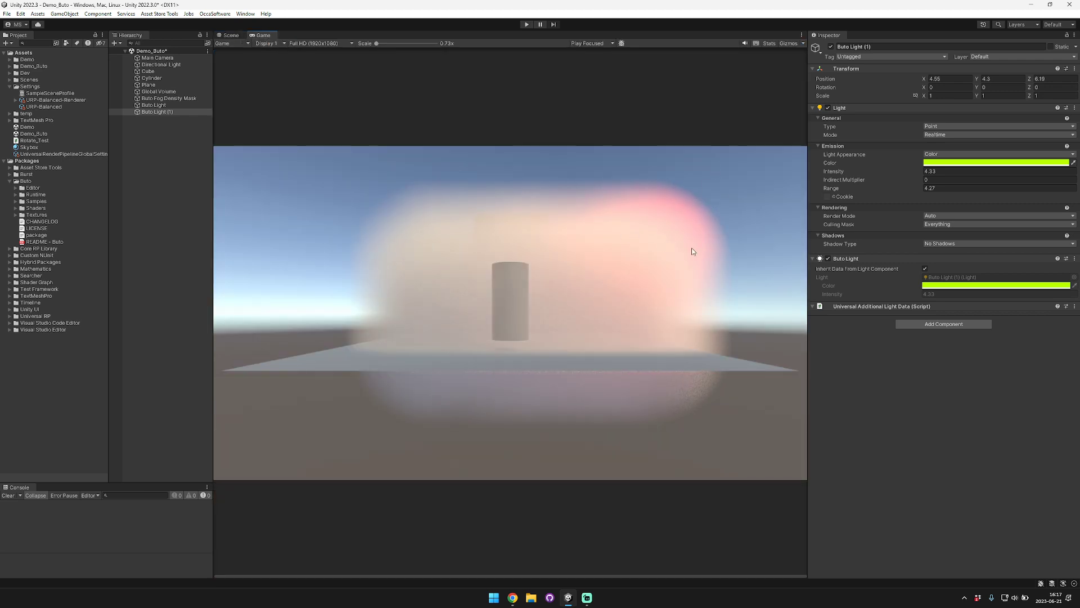
Select the red Buto Light and move it to the other side of the fog volume
click(231, 35)
mouse_move(562, 180)
right_down()
mouse_move(580, 163)
mouse_move(569, 186)
mouse_move(554, 183)
right_up()
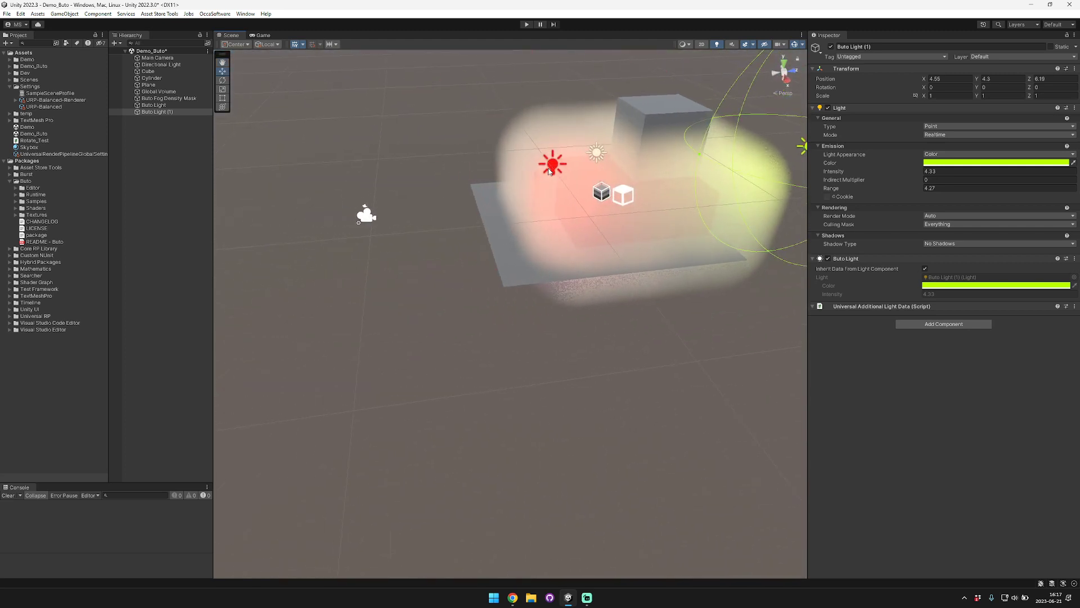
click(554, 166)
drag(562, 177, 522, 128)
right_drag(523, 129, 608, 135)
Move the yellow-green Buto Light along Z to about -2.66 and check both lights from the game camera
click(483, 103)
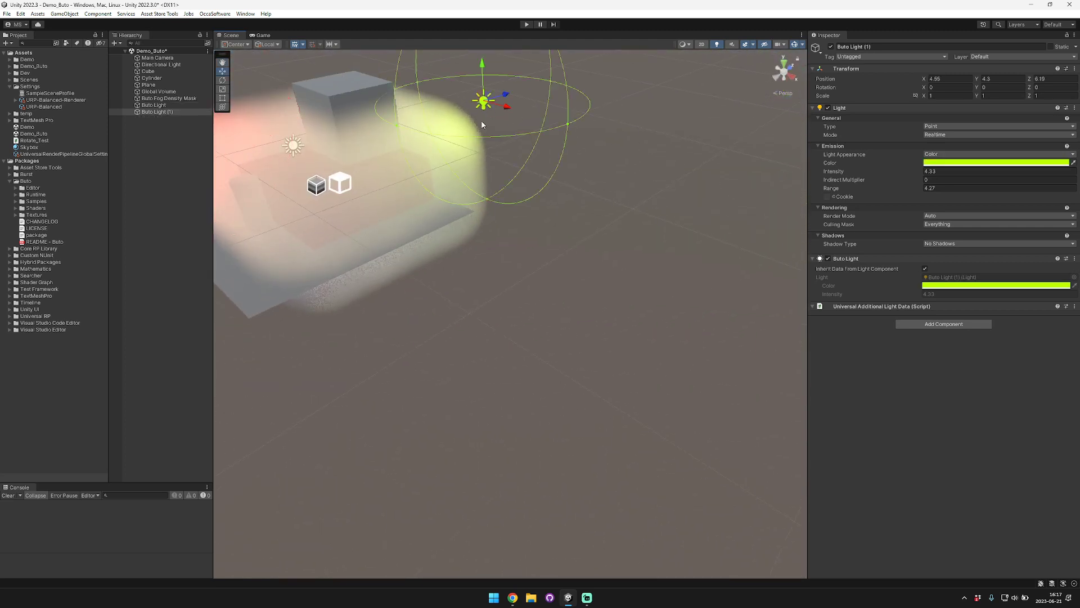
drag(503, 100, 284, 161)
click(262, 35)
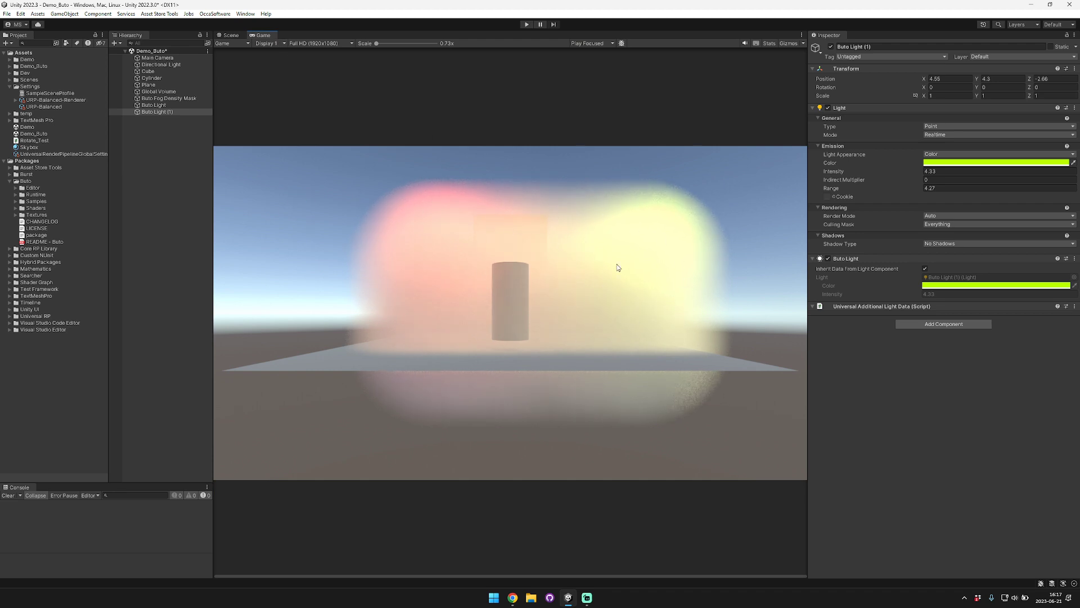
Change the yellow-green Buto Light's type to Spot and widen its outer spot angle to 179
click(942, 128)
click(959, 135)
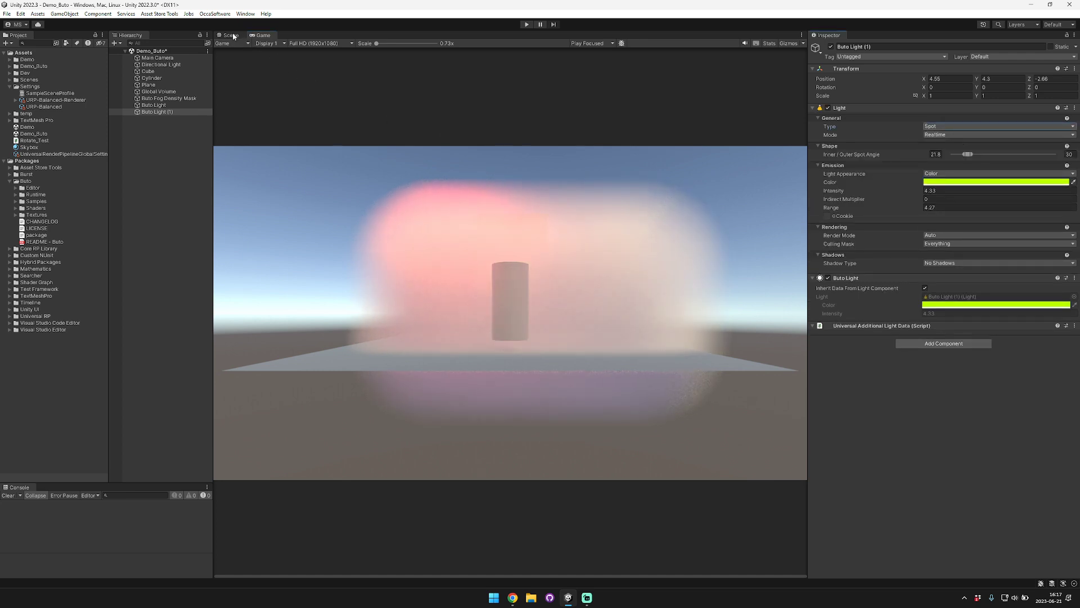
drag(967, 157, 1062, 156)
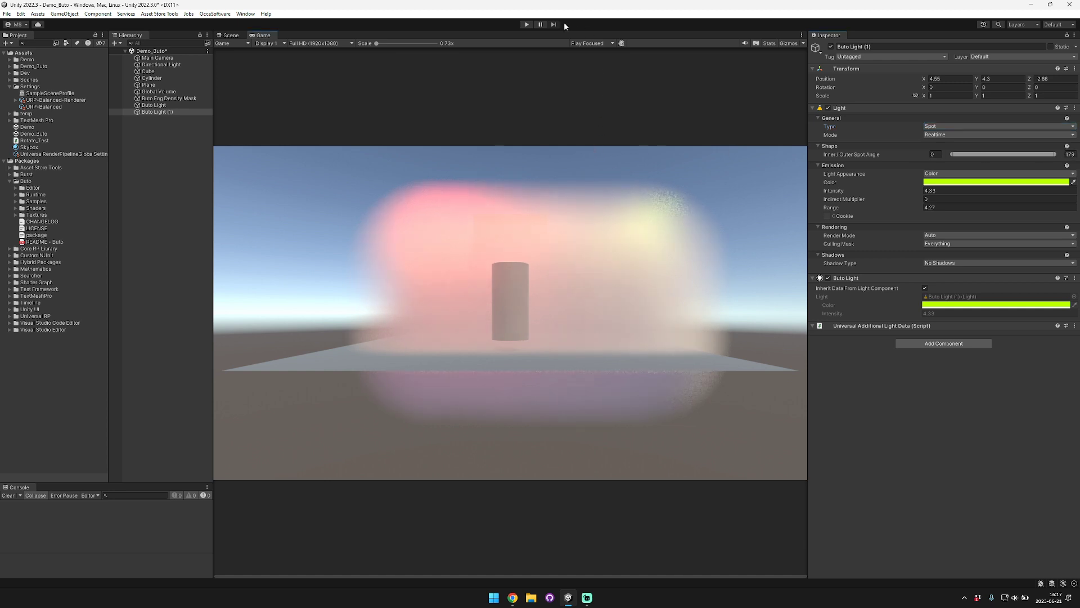
Run the scene in play mode, test the Global Volume's TAA Enabled option on the fog, and stop playback
click(526, 25)
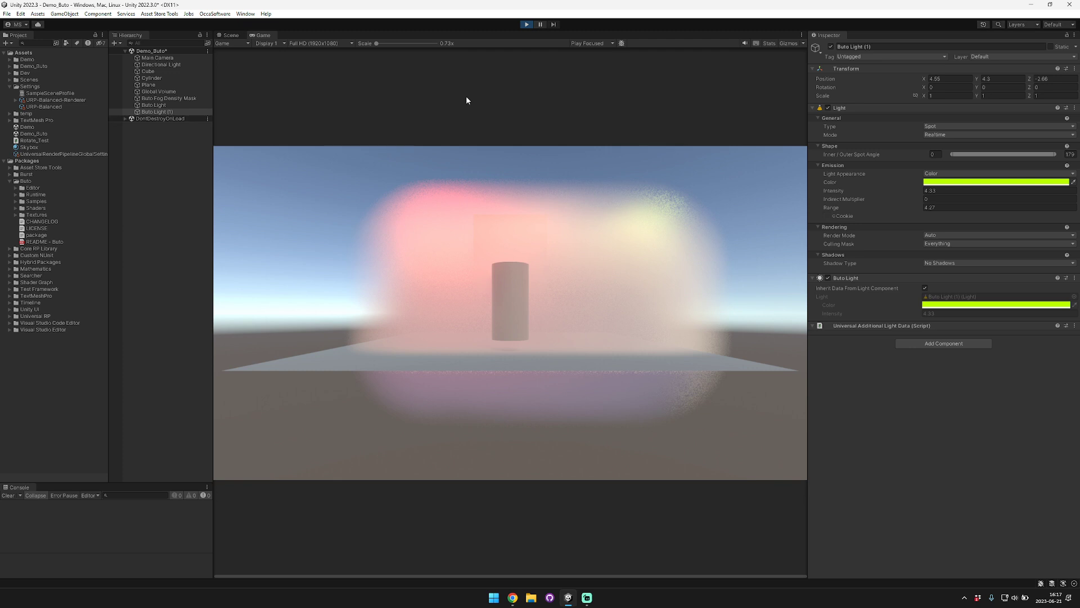
click(169, 91)
scroll(886, 282, down, 3)
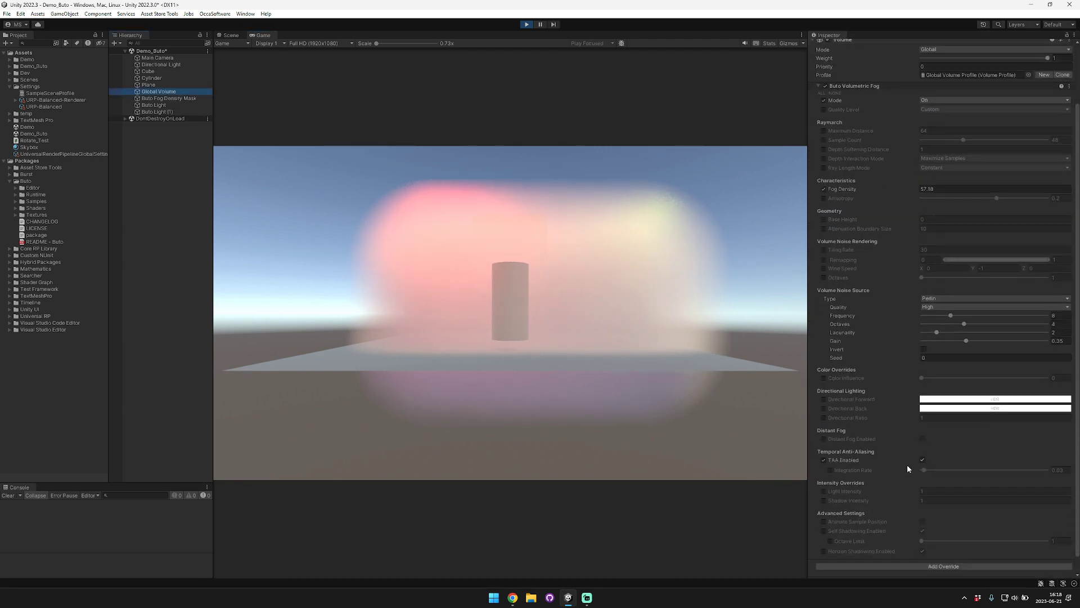
click(922, 460)
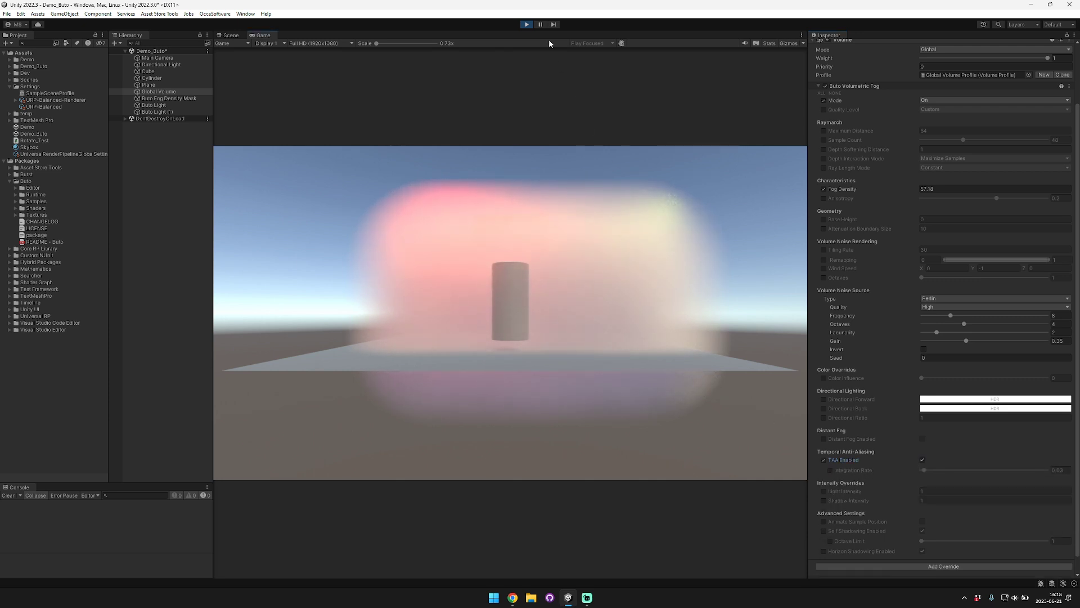
click(526, 25)
Add a second Buto Fog Density Mask to the scene
click(178, 106)
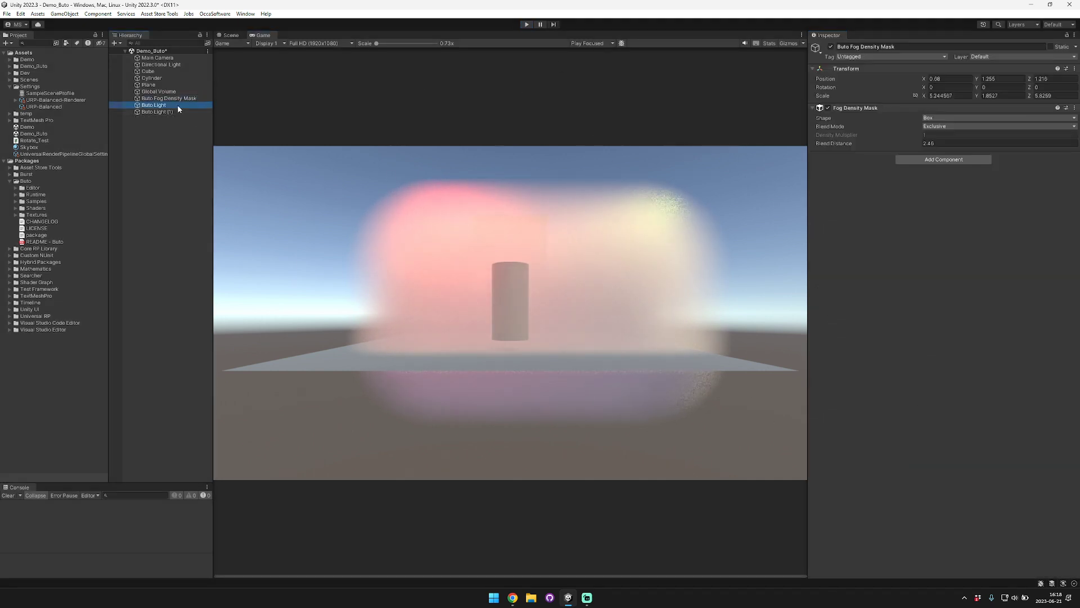
click(180, 112)
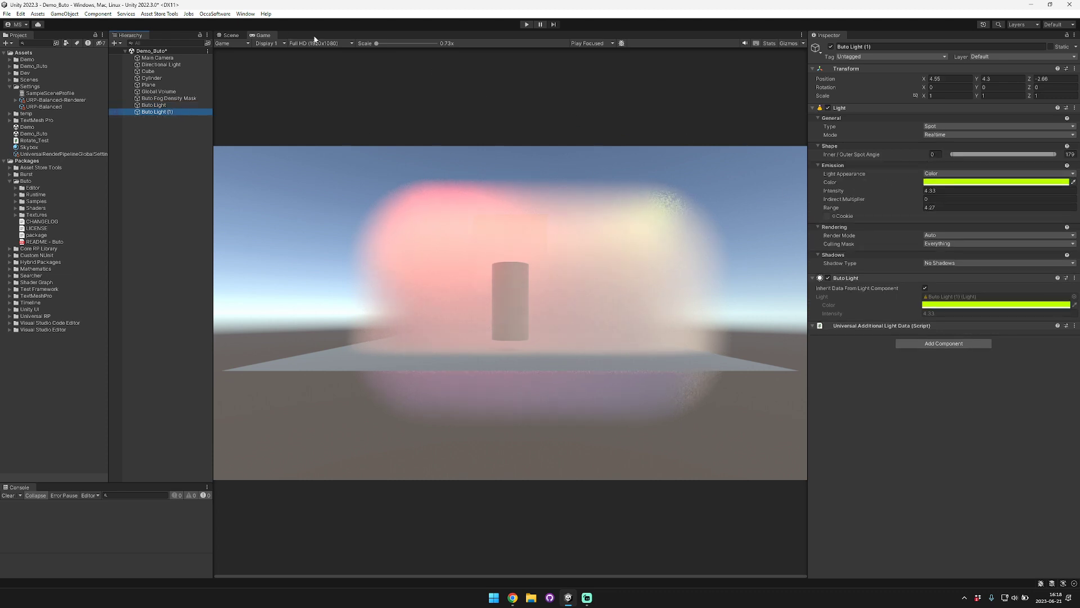
click(169, 98)
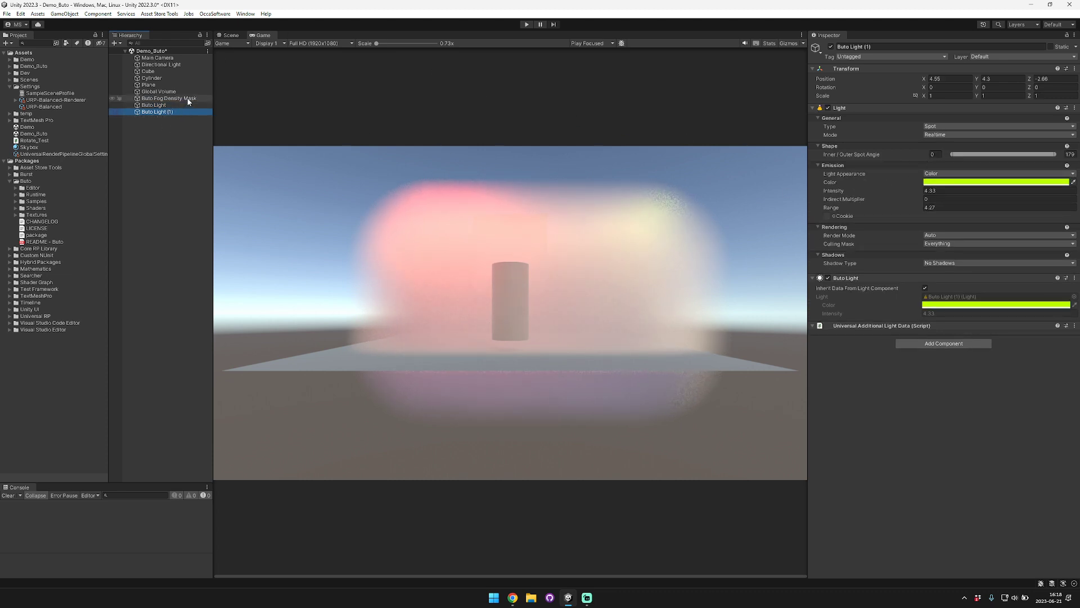
click(174, 169)
right_click(167, 130)
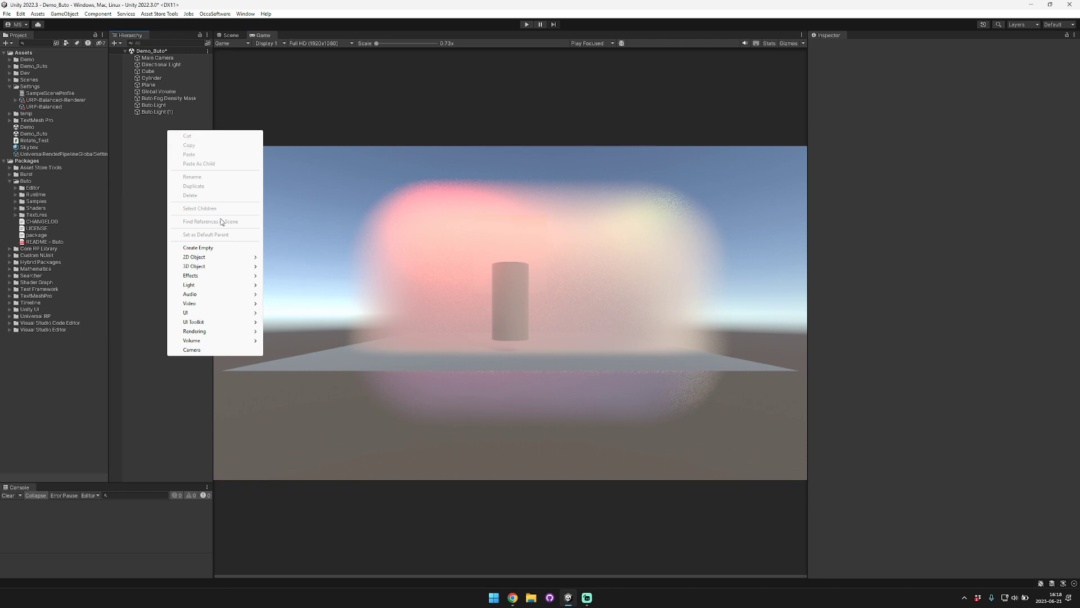
mouse_move(230, 334)
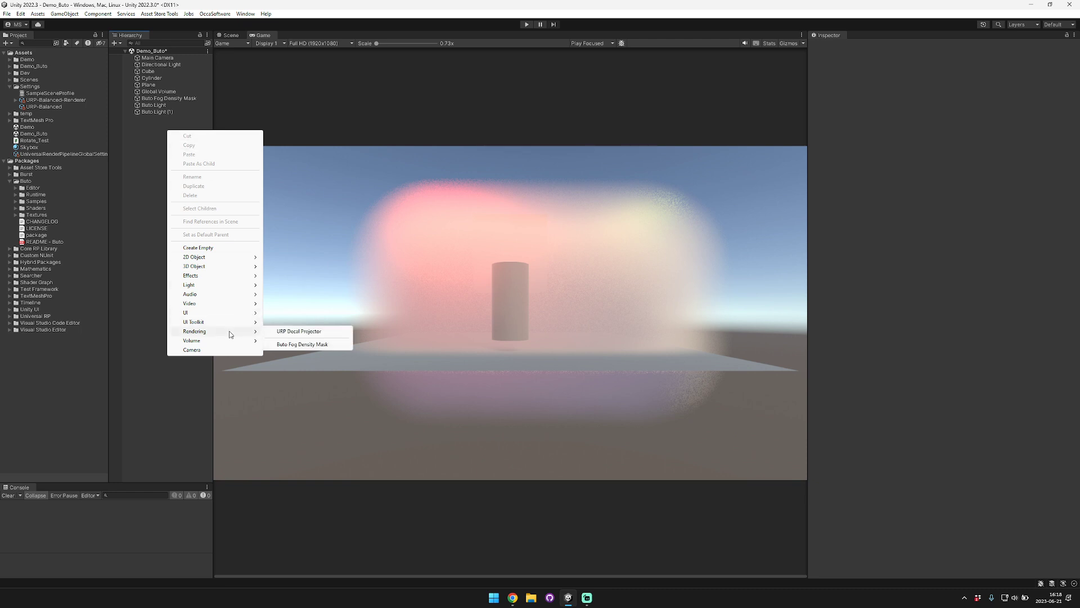
click(331, 347)
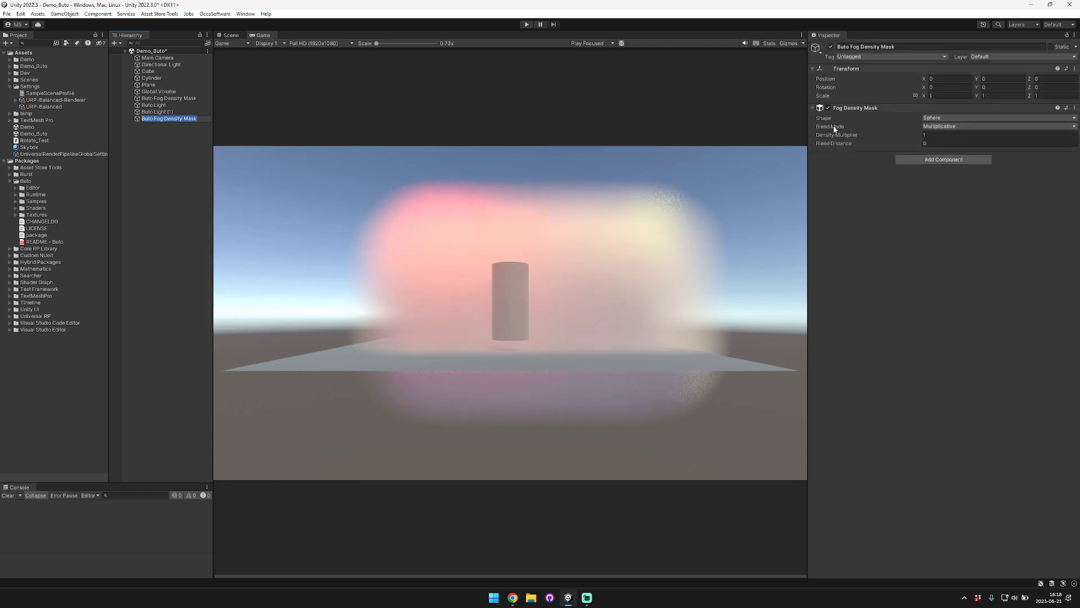
Move the new sphere mask up to about Y 4.19 and along X to about 5.11, beside the yellow-green light
click(232, 35)
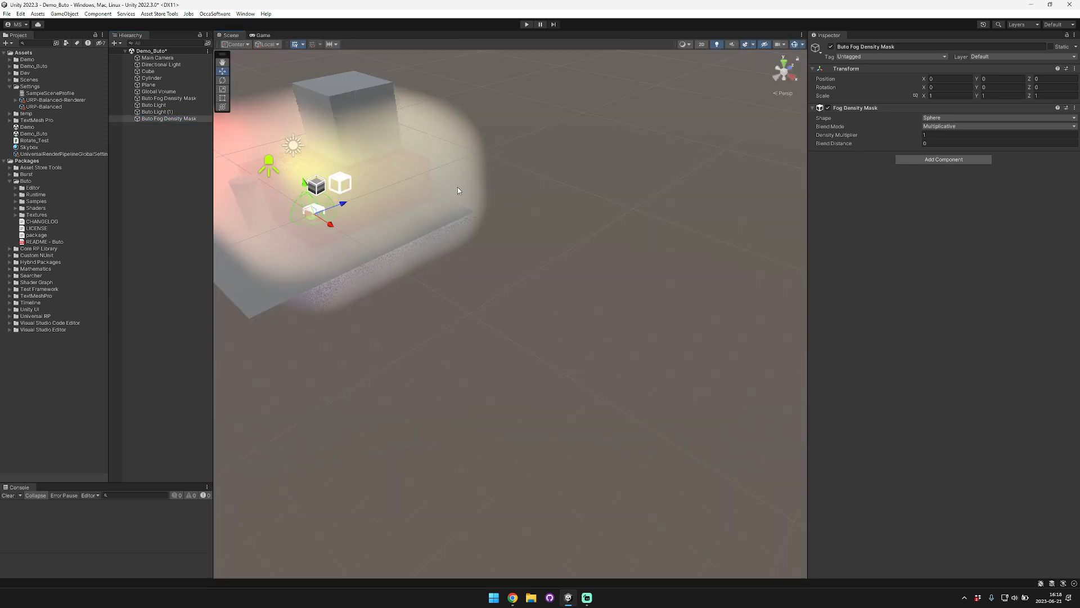
right_drag(457, 190, 416, 191)
drag(366, 191, 339, 100)
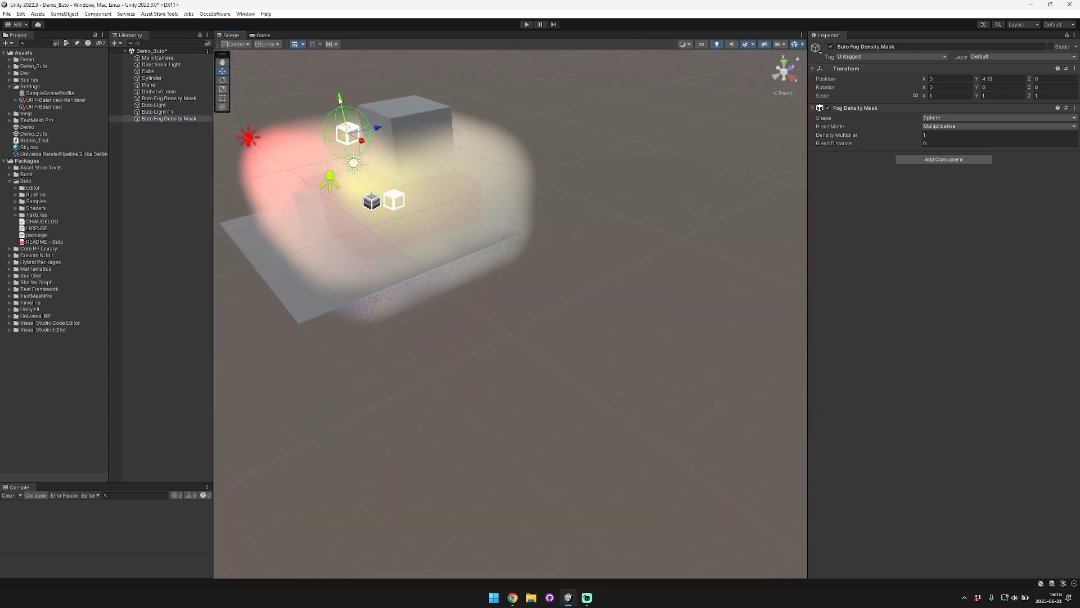
drag(363, 140, 477, 198)
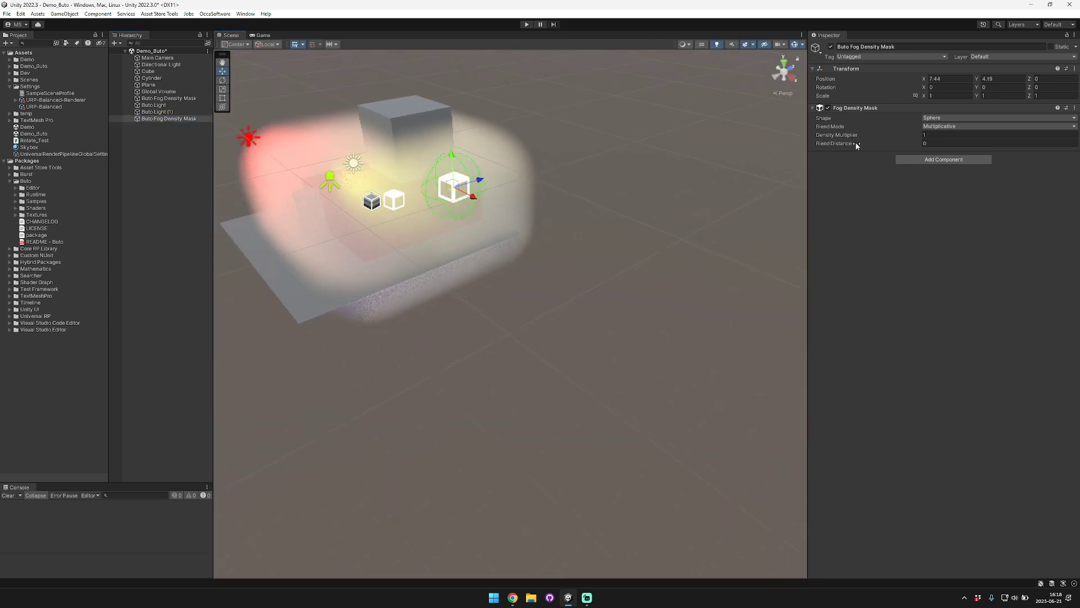
right_drag(474, 162, 589, 159)
key(w)
key(a)
key(s)
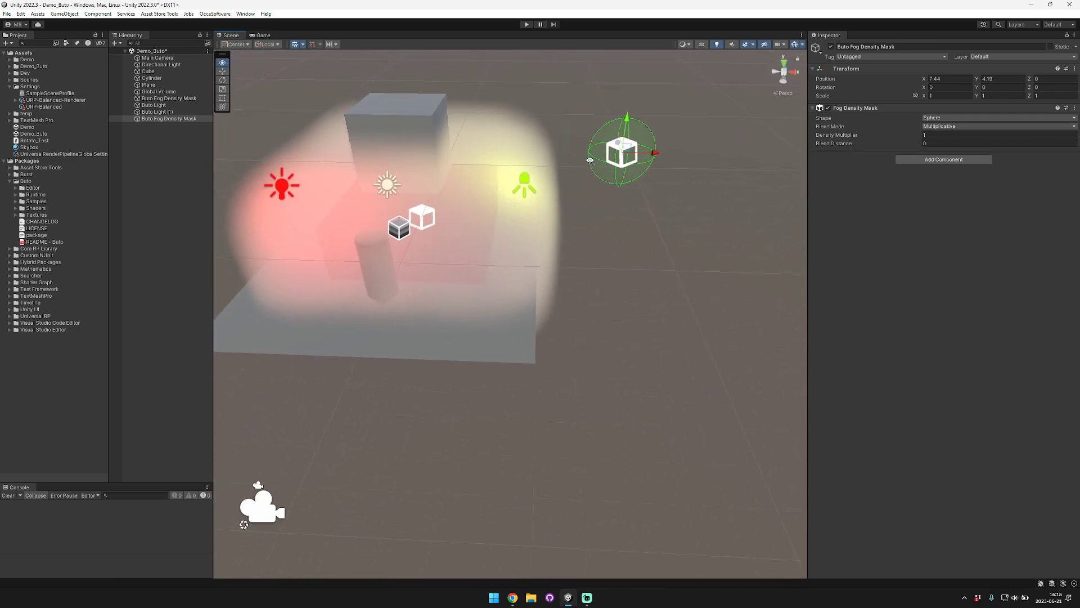
drag(647, 159, 585, 158)
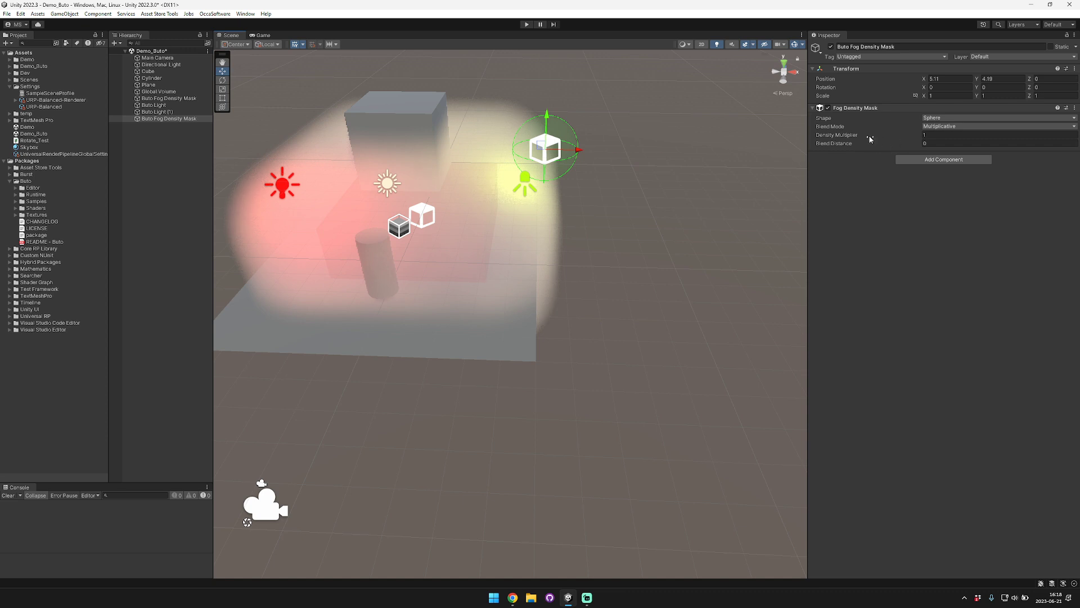
Set the sphere mask's Density Multiplier to 0 and enlarge it until it overlaps the yellow-green side of the fog
drag(870, 139, 806, 138)
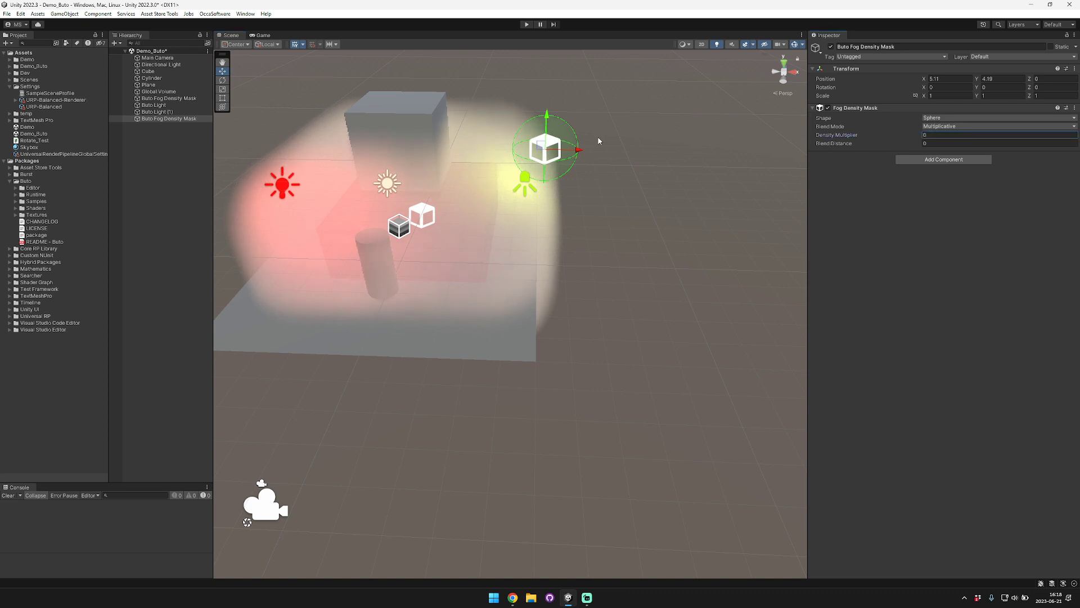
drag(547, 152, 652, 162)
click(678, 207)
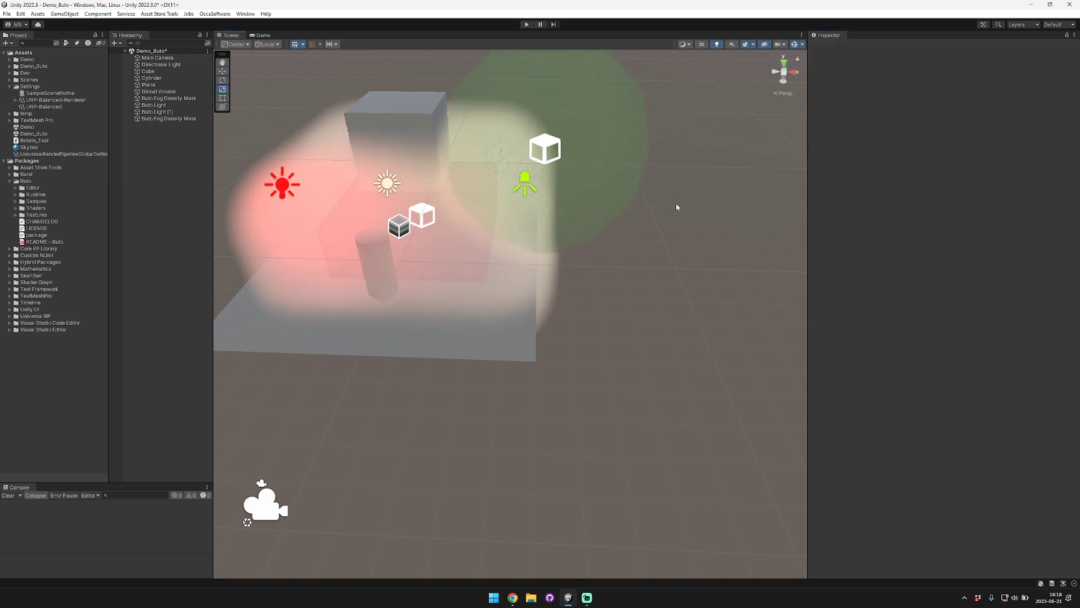
key(d)
right_drag(678, 207, 624, 234)
key(q)
key(w)
key(e)
key(a)
click(617, 235)
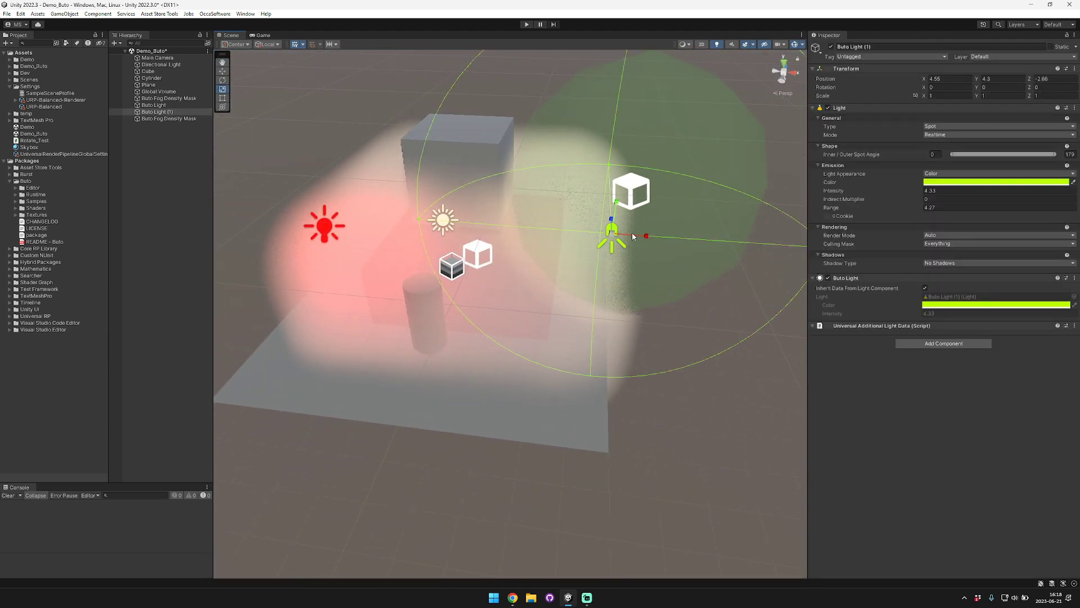
Reposition the sphere mask in front of the cylinder at about X 1.36, Y 2.38, Z -4.54 and check it from the game camera
click(149, 118)
key(w)
drag(629, 188, 513, 338)
key(r)
click(262, 35)
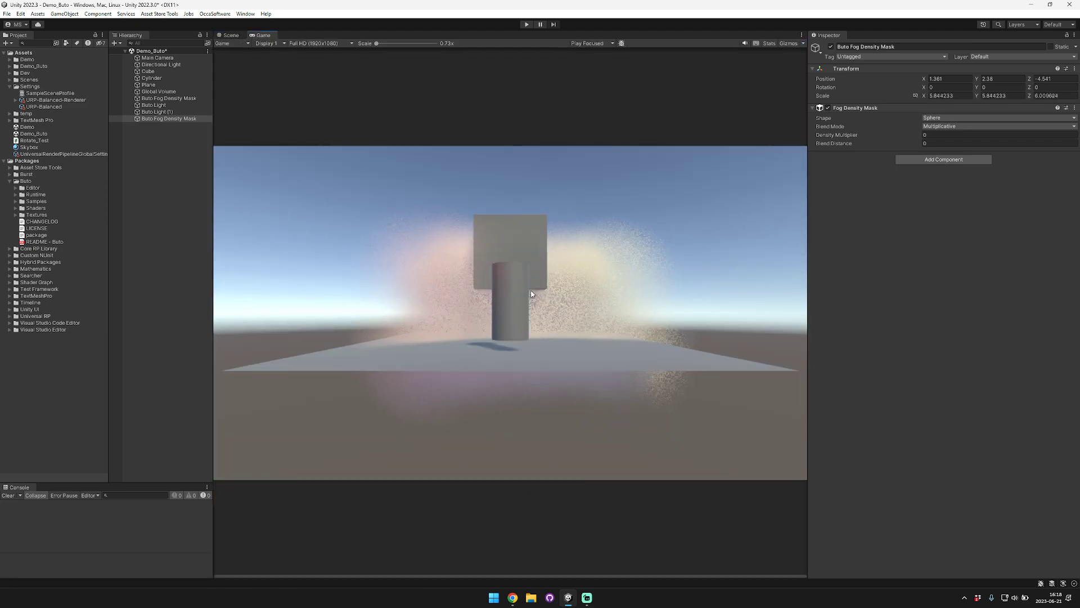
Move the sphere mask along Z toward the main camera and set its Blend Distance to 1.77
click(230, 35)
right_drag(547, 160, 537, 227)
click(658, 310)
right_drag(659, 309, 497, 253)
click(497, 251)
key(w)
drag(528, 239, 458, 250)
mouse_move(847, 145)
mouse_down()
mouse_move(857, 144)
mouse_move(847, 138)
mouse_up()
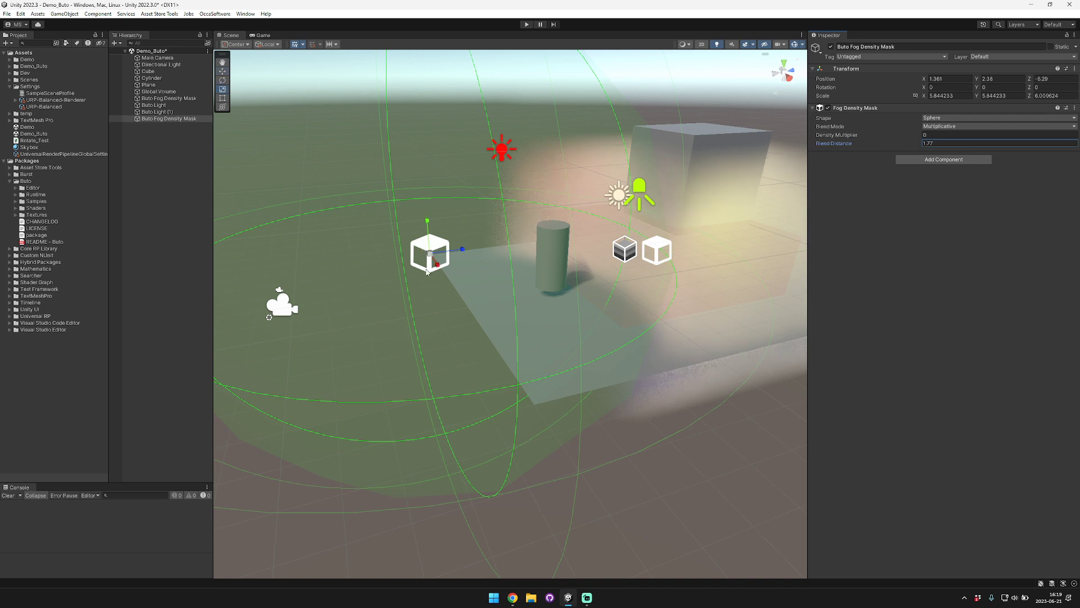
Scale the sphere mask down and move it onto the cylinder
key(r)
drag(430, 253, 582, 246)
key(w)
Parent the sphere mask to the Cylinder and move the Cylinder along Z toward the main camera
click(551, 263)
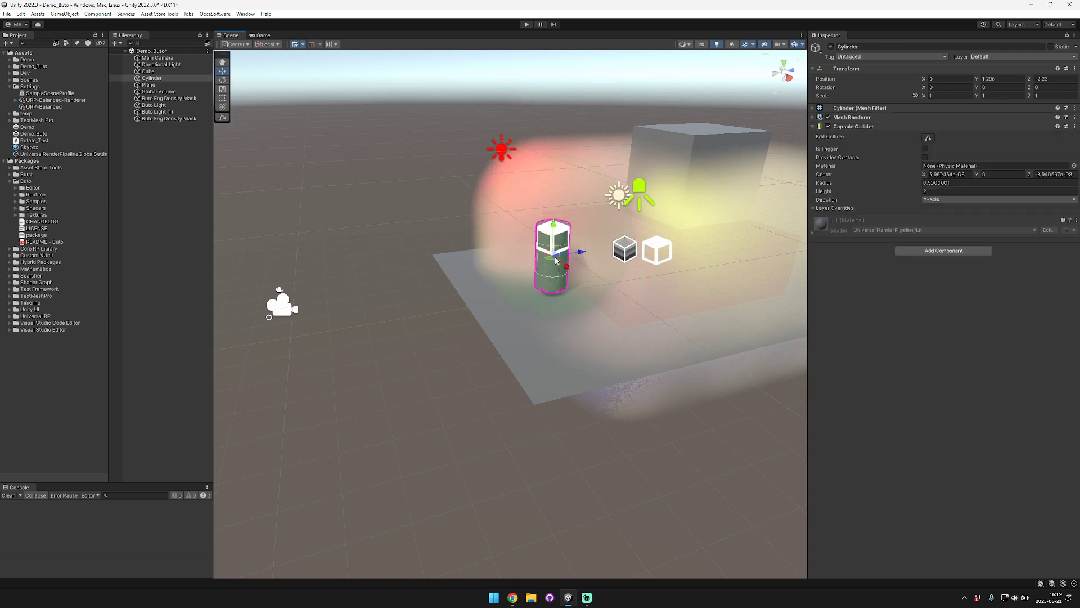
drag(171, 121, 162, 79)
click(162, 80)
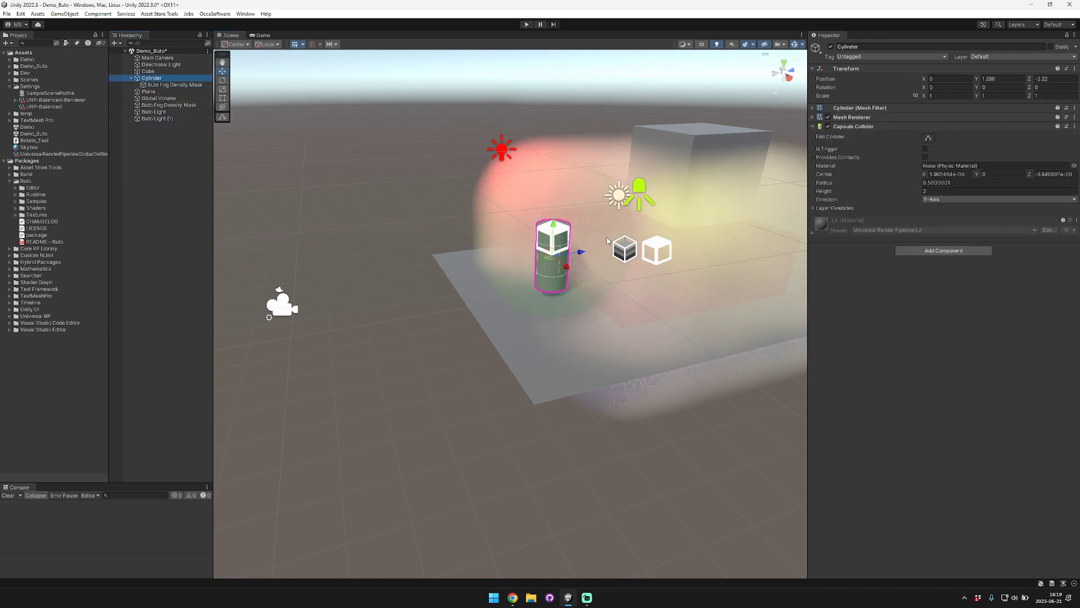
drag(557, 247, 510, 247)
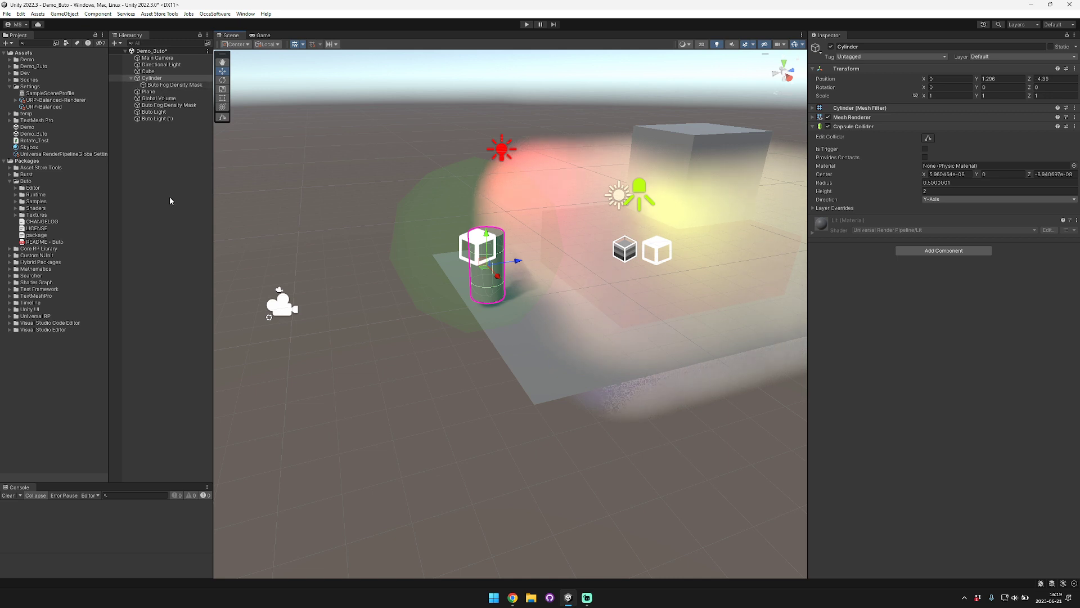
Inspect the settings of the box fog density mask and the yellow-green Buto Light
click(180, 105)
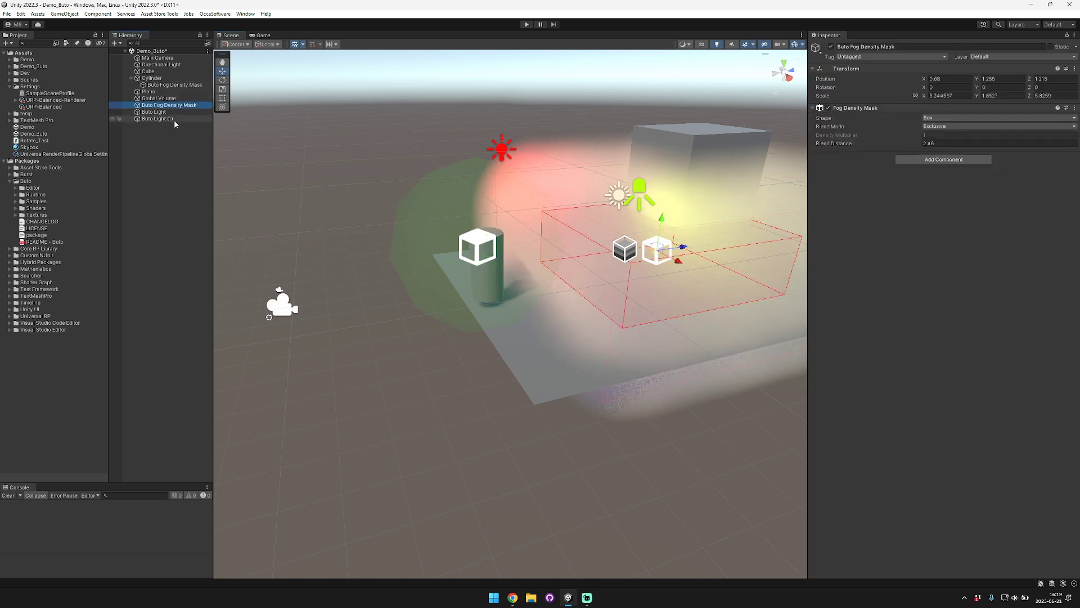
click(174, 118)
click(169, 155)
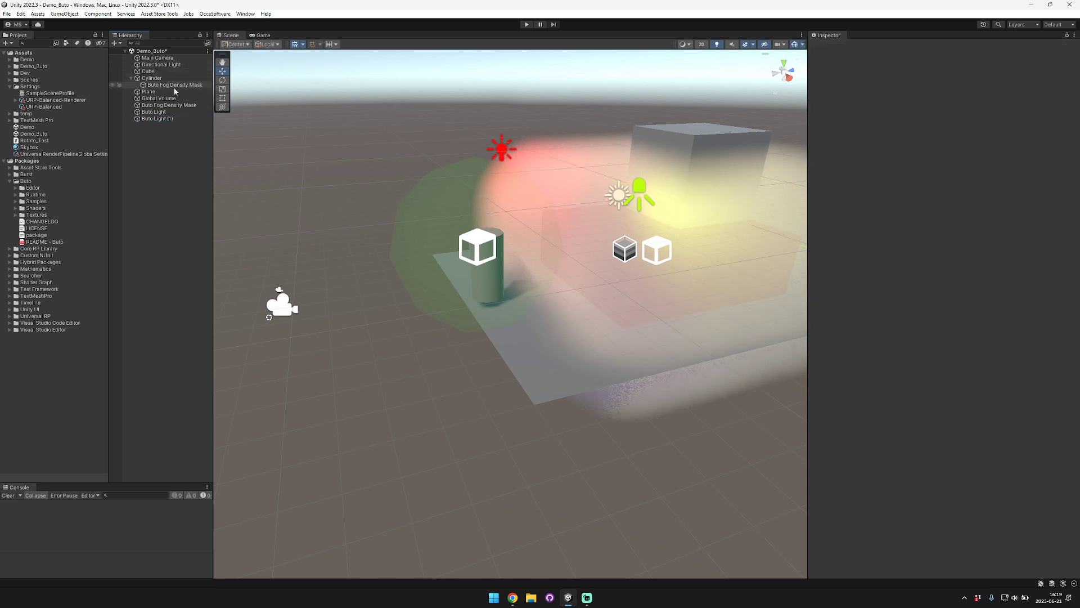
Expand the Buto Render Feature settings in the URP-Balanced-Renderer asset and review the renderer features available to add
click(75, 100)
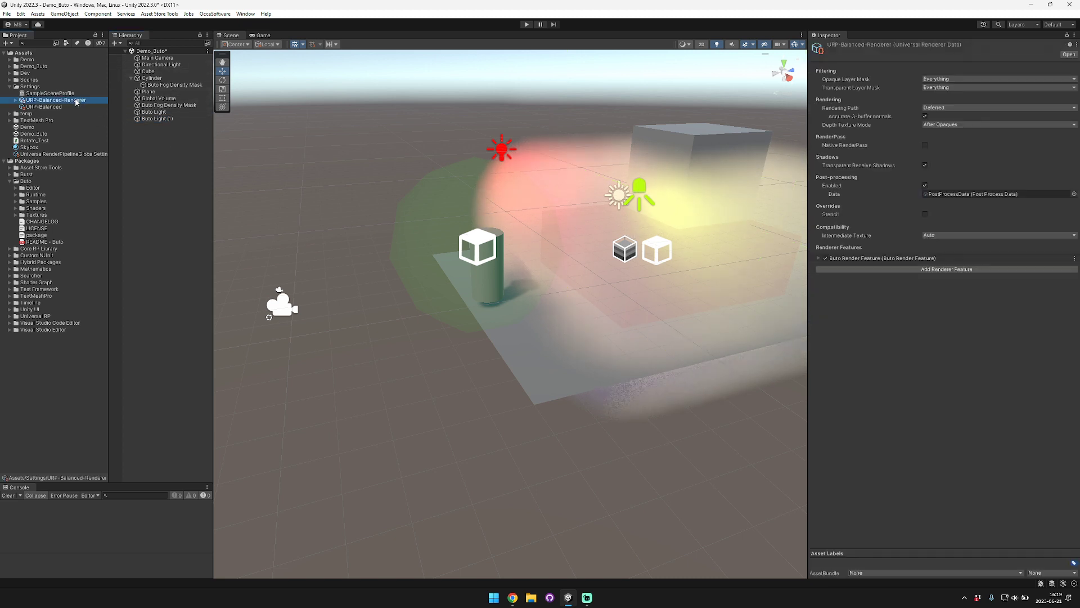
click(818, 258)
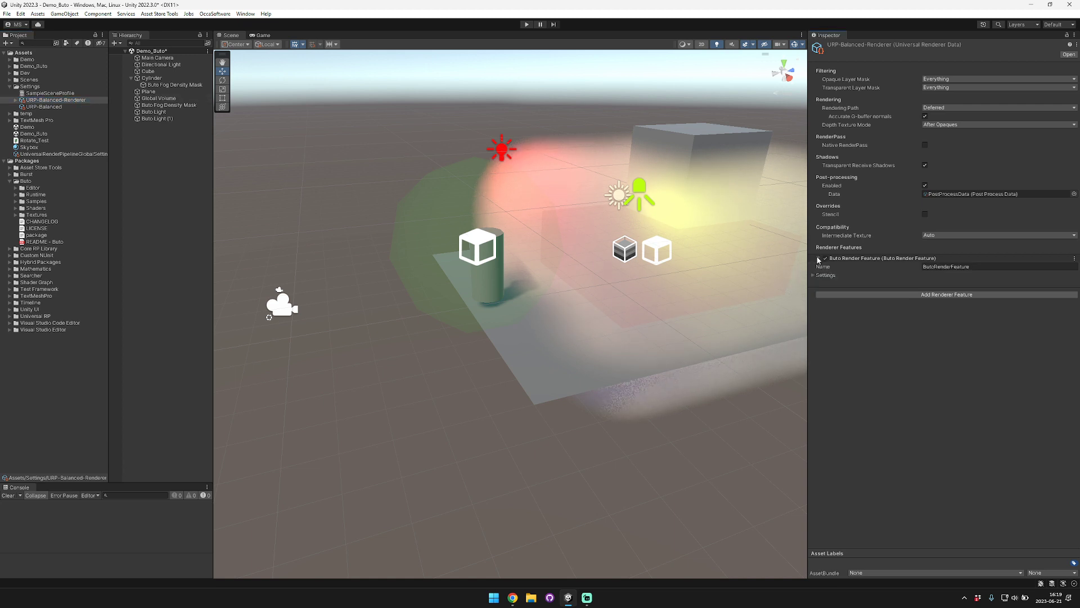
click(816, 276)
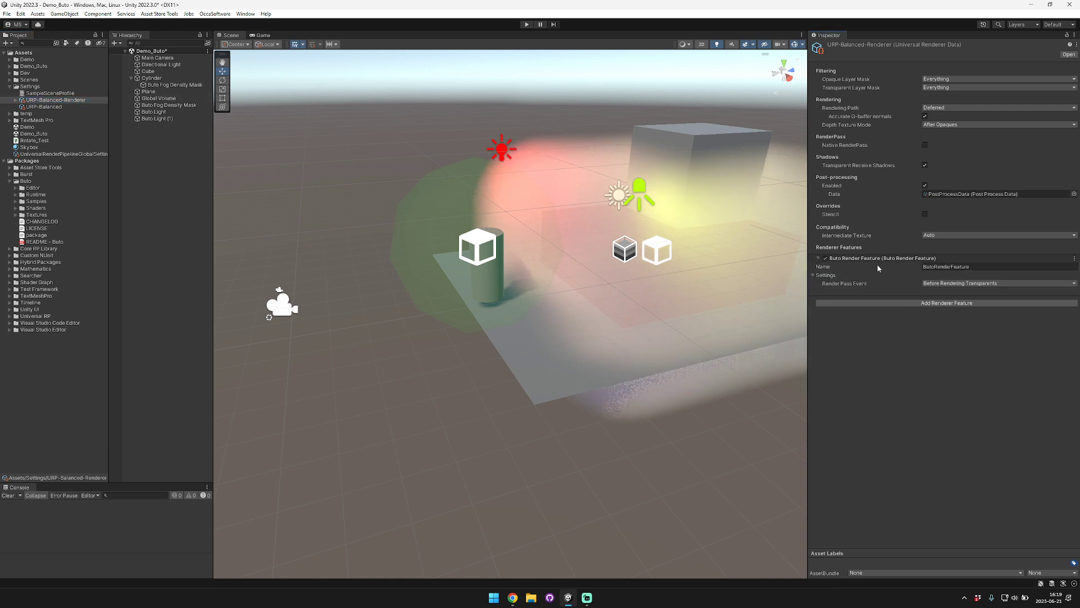
click(909, 303)
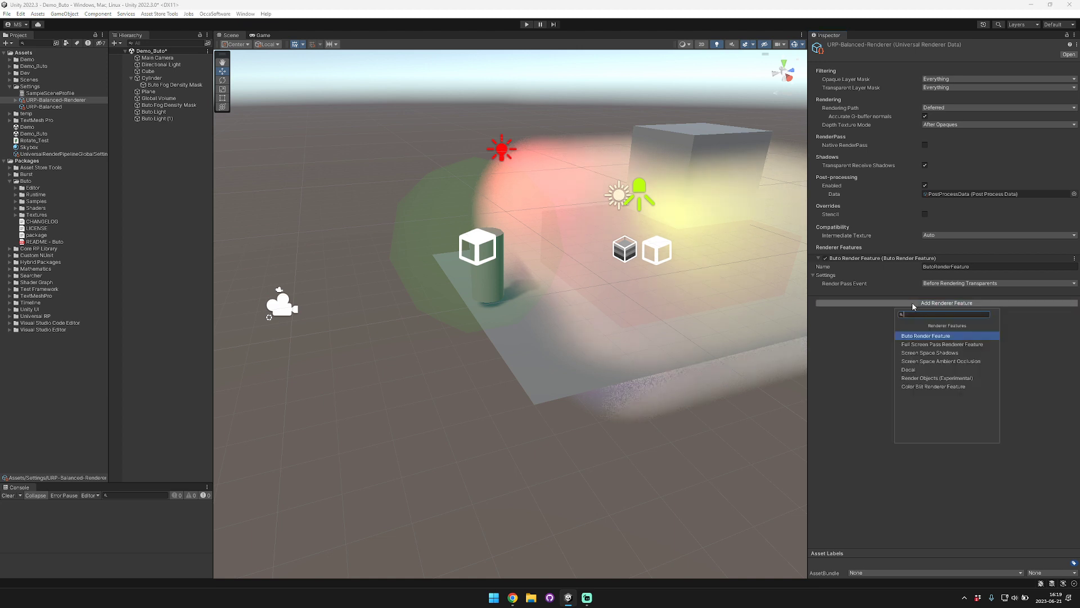
click(865, 266)
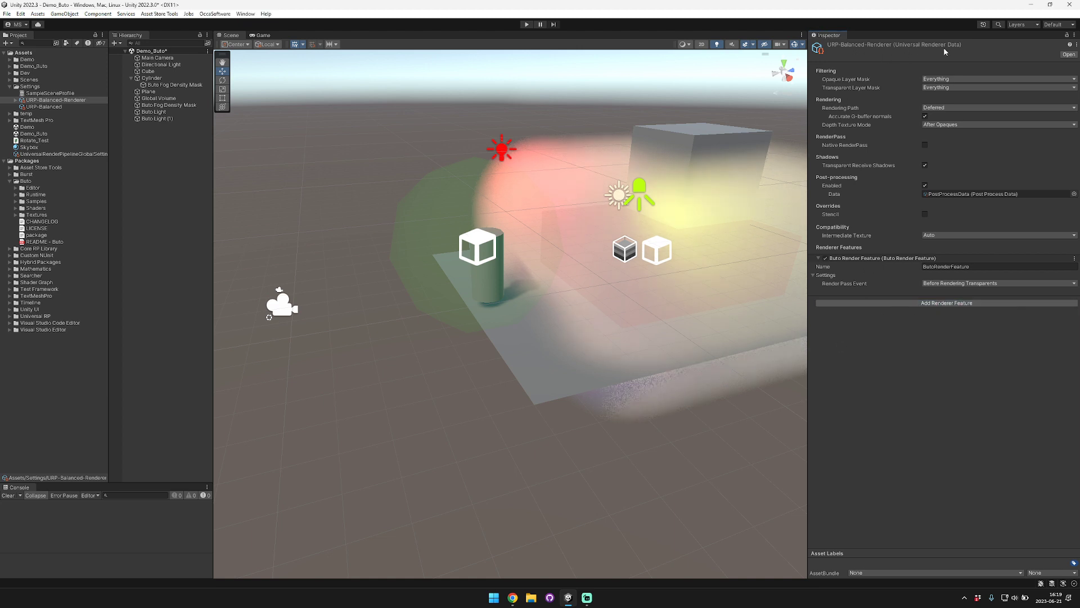
click(907, 303)
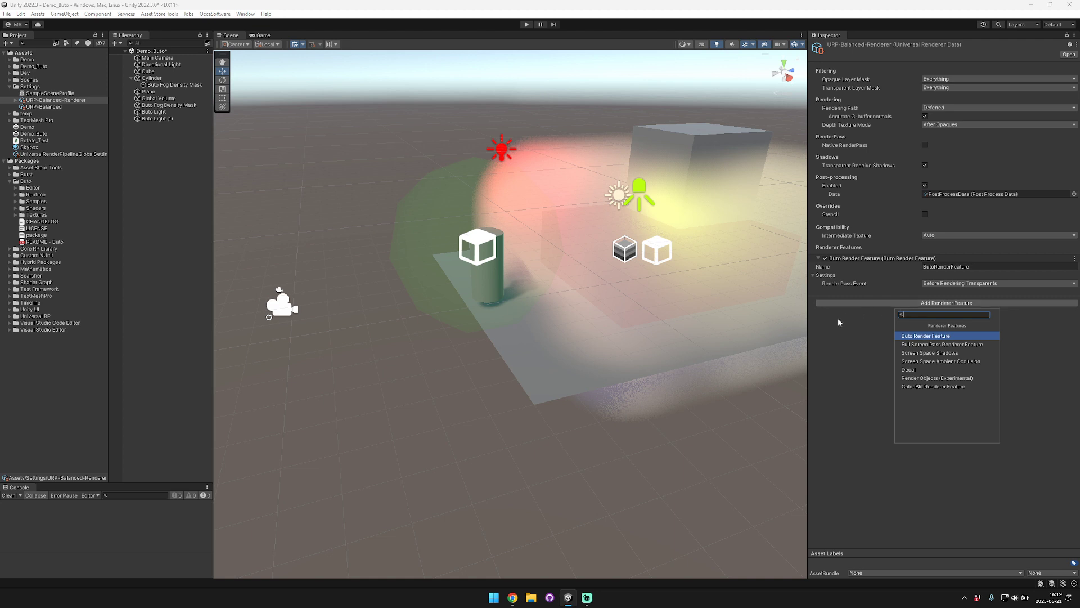
click(842, 336)
Remove the Buto Render Feature from the URP-Balanced-Renderer and add it back
click(1073, 259)
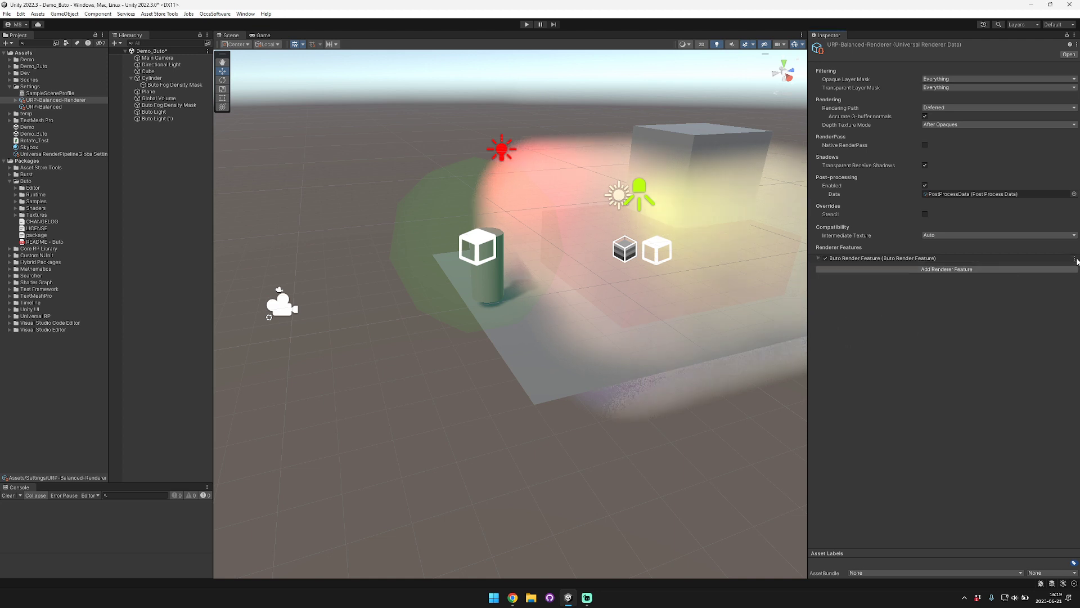
click(1075, 259)
click(1036, 290)
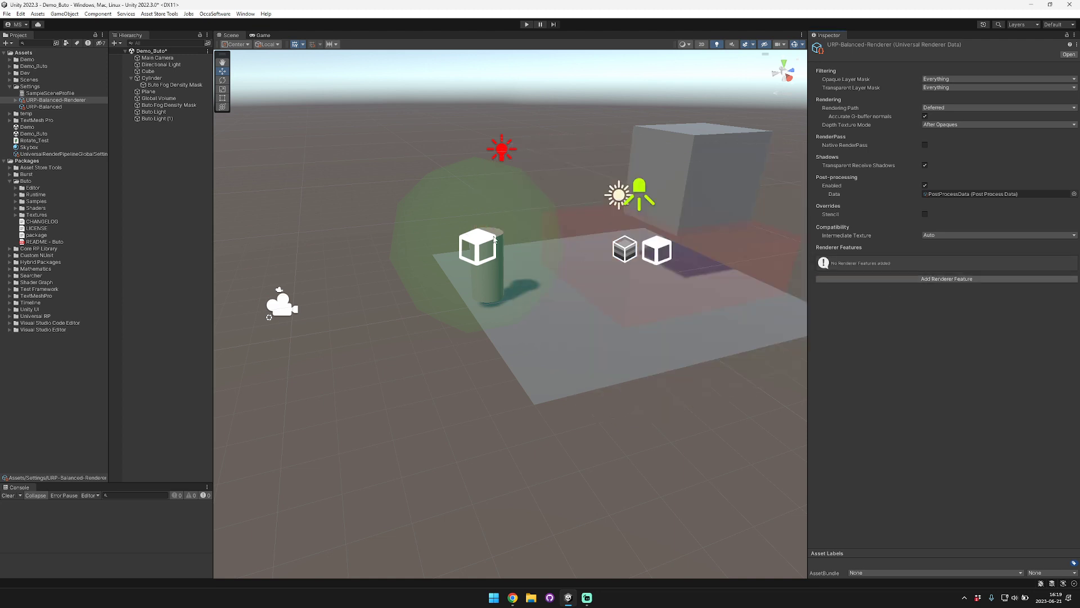
click(938, 279)
click(909, 311)
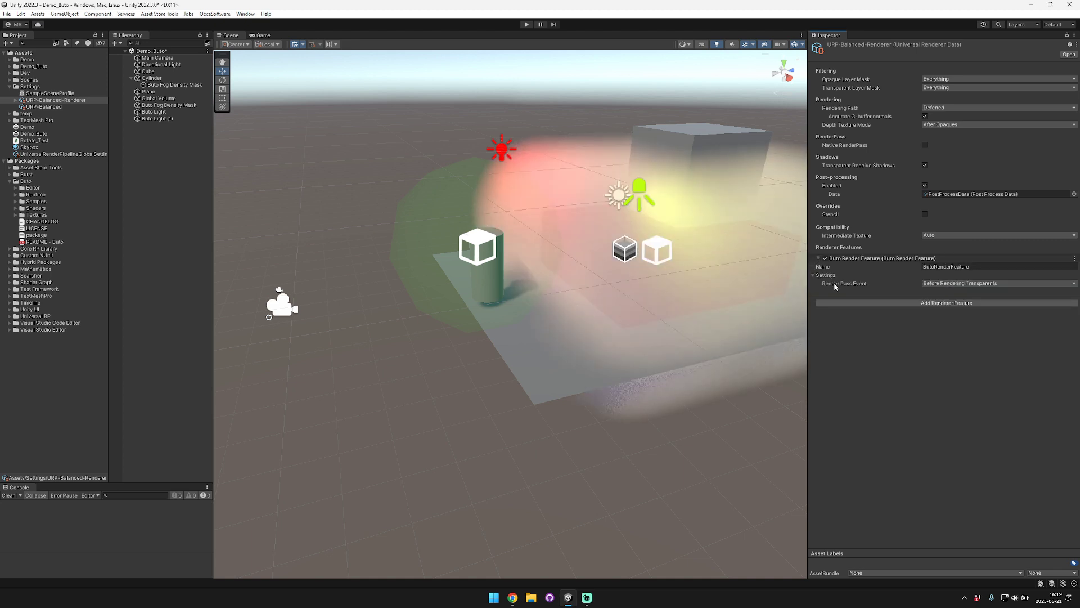
Review the Render Pass Event options of the Buto Render Feature without changing the selection
click(999, 284)
click(853, 285)
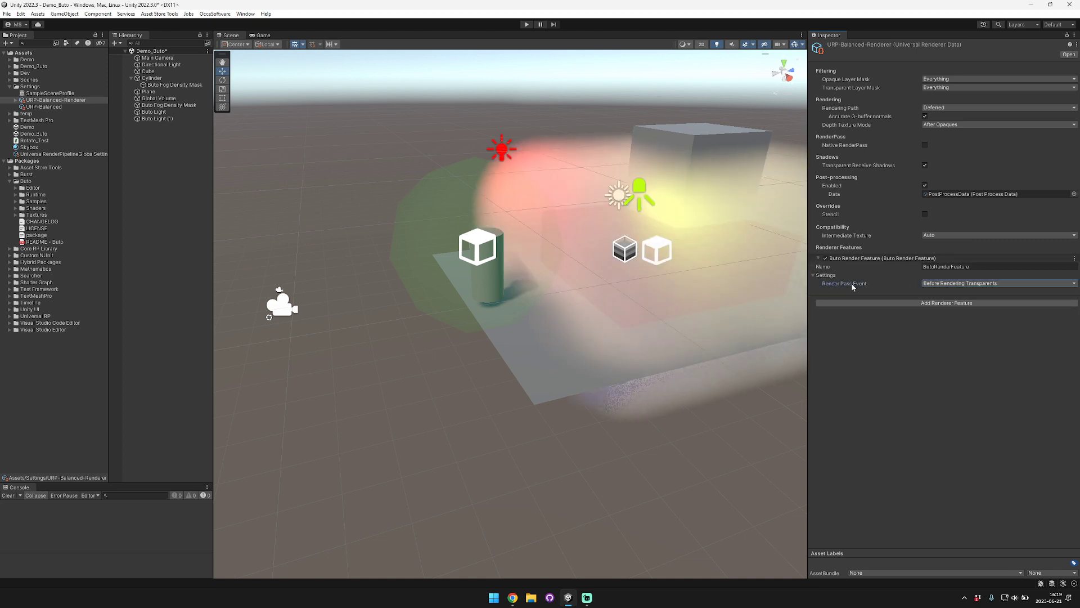
click(938, 283)
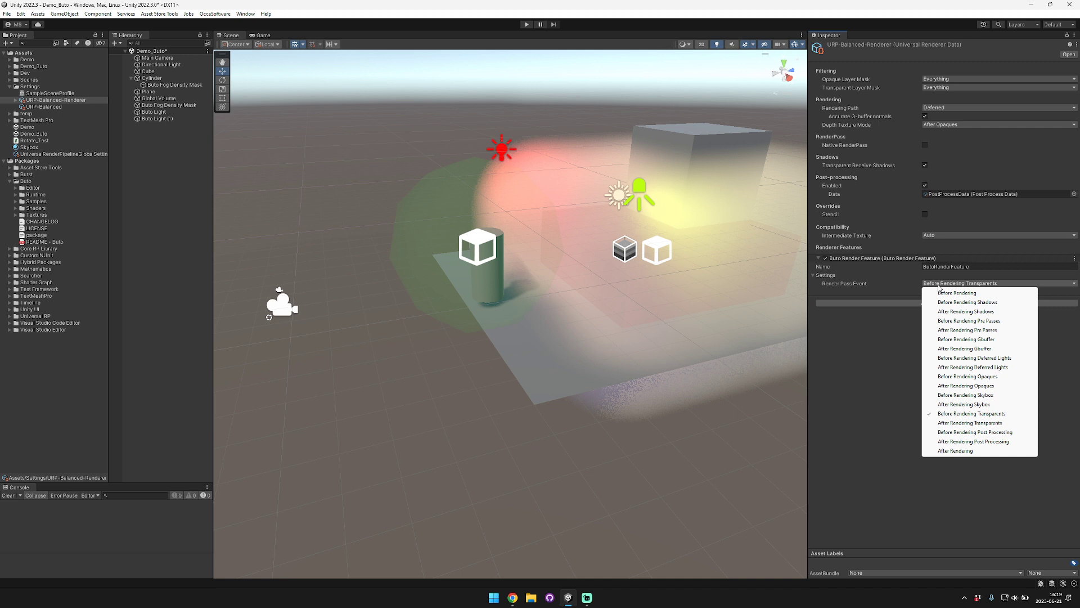
click(845, 344)
right_drag(529, 260, 606, 240)
Show the Game view, expand Buto's Runtime folder, and add the Disable Buto Rendering component to the Main Camera
click(271, 36)
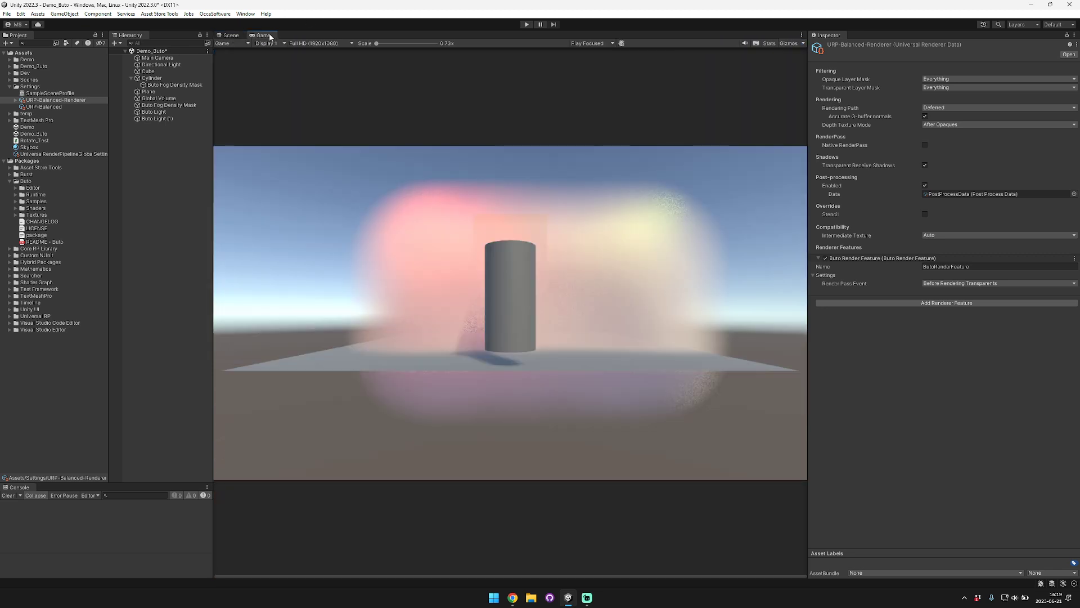
click(177, 205)
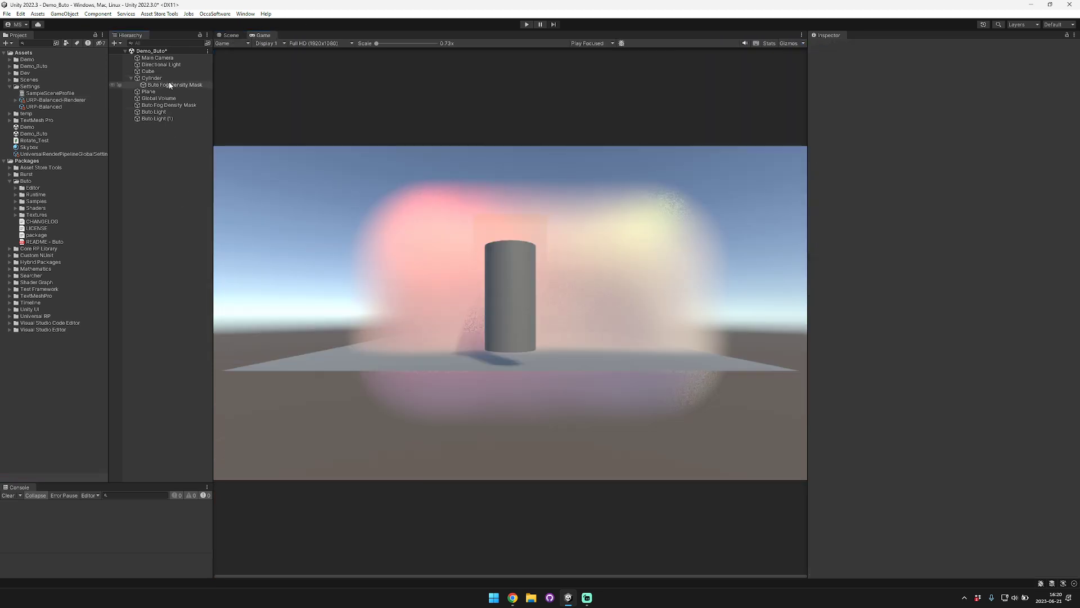
click(16, 194)
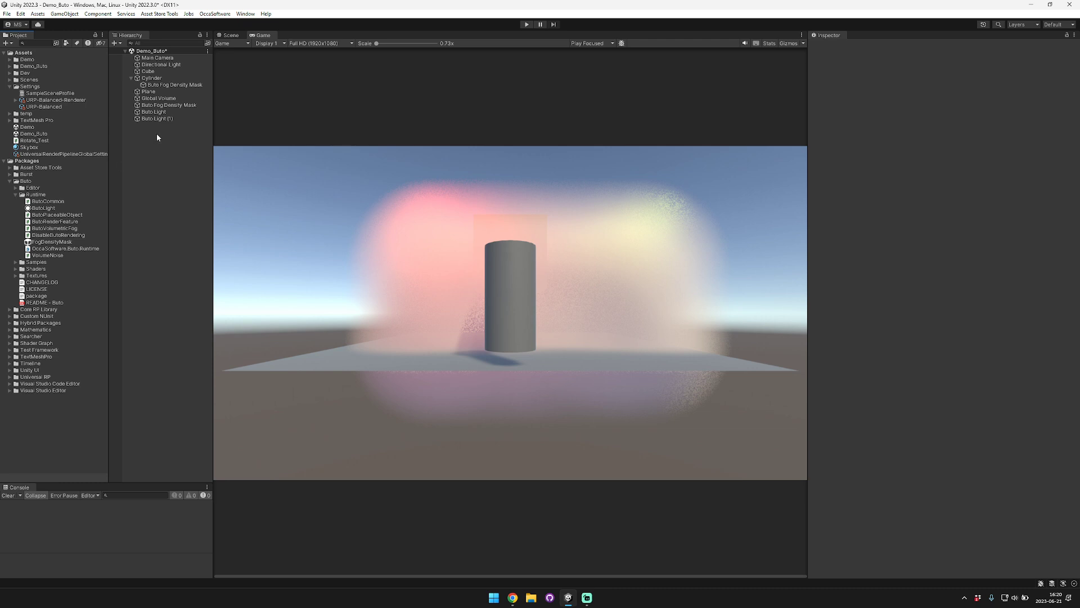
click(174, 58)
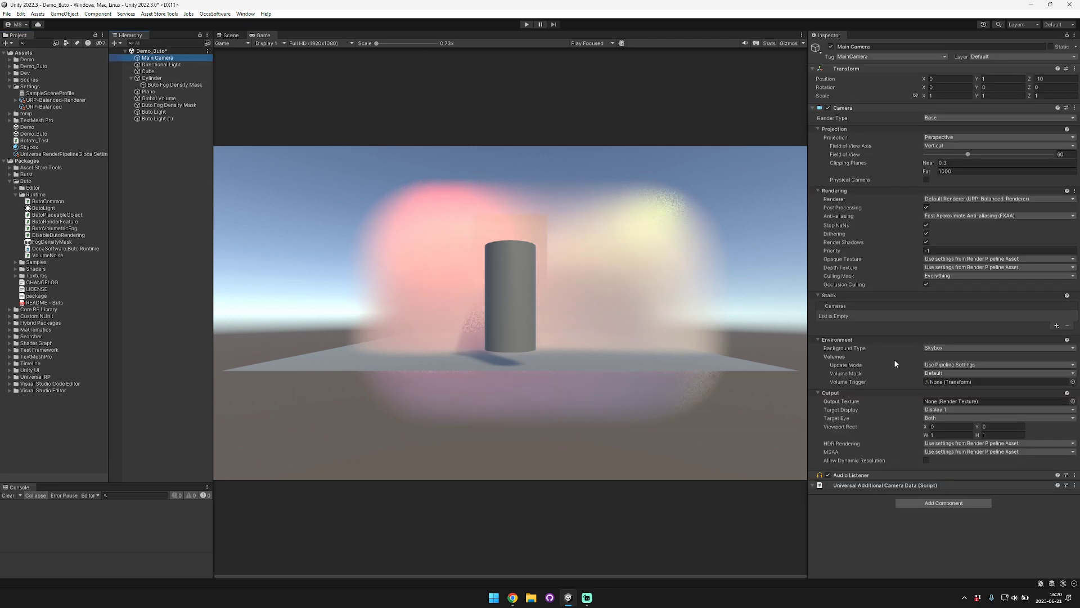
click(949, 501)
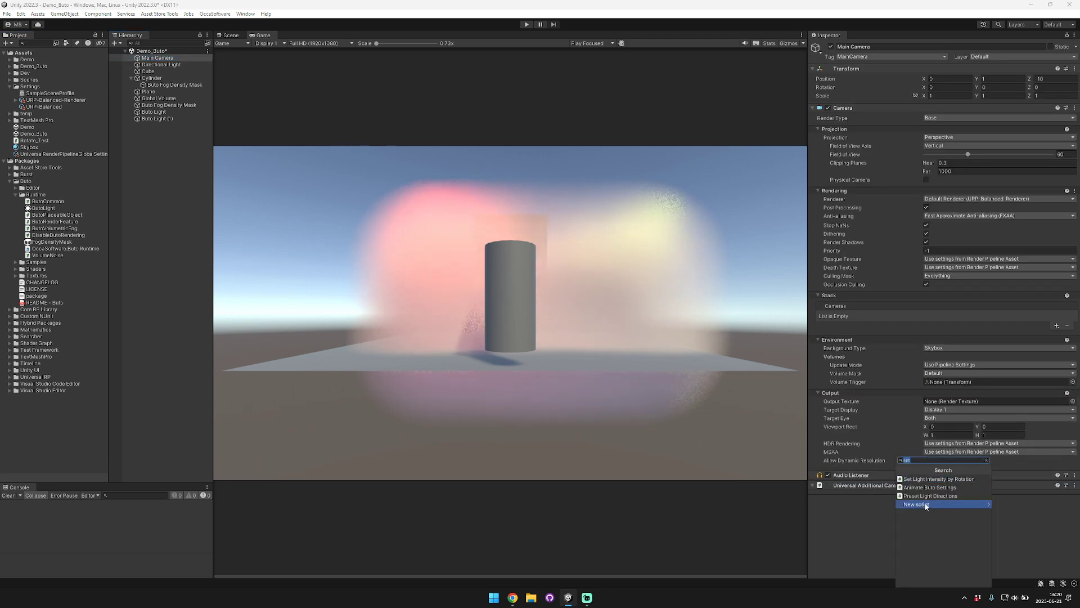
key(BackSpace)
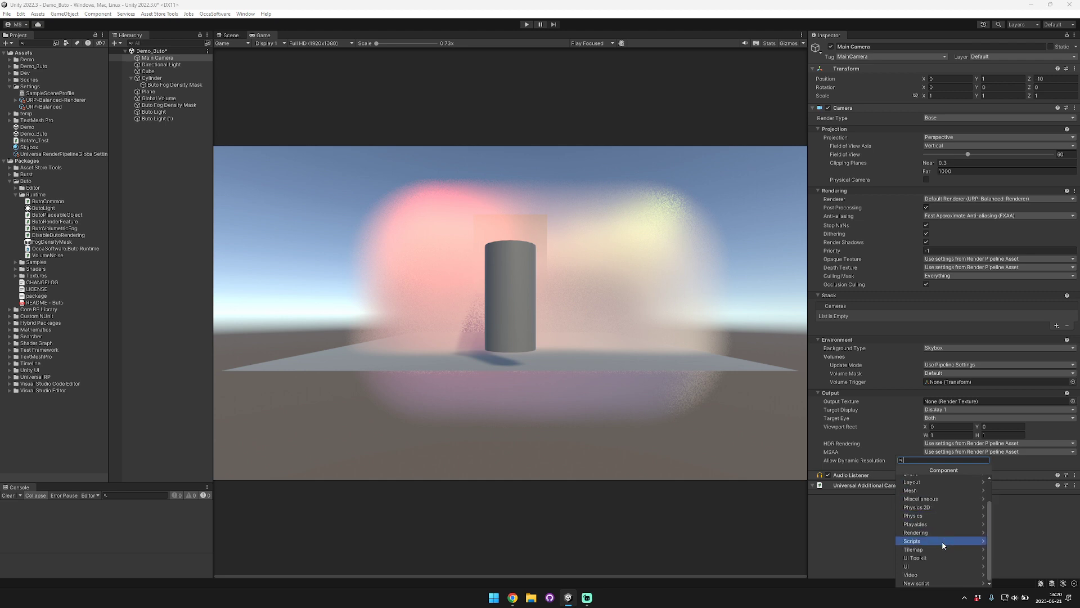
scroll(944, 545, up, 2)
click(910, 487)
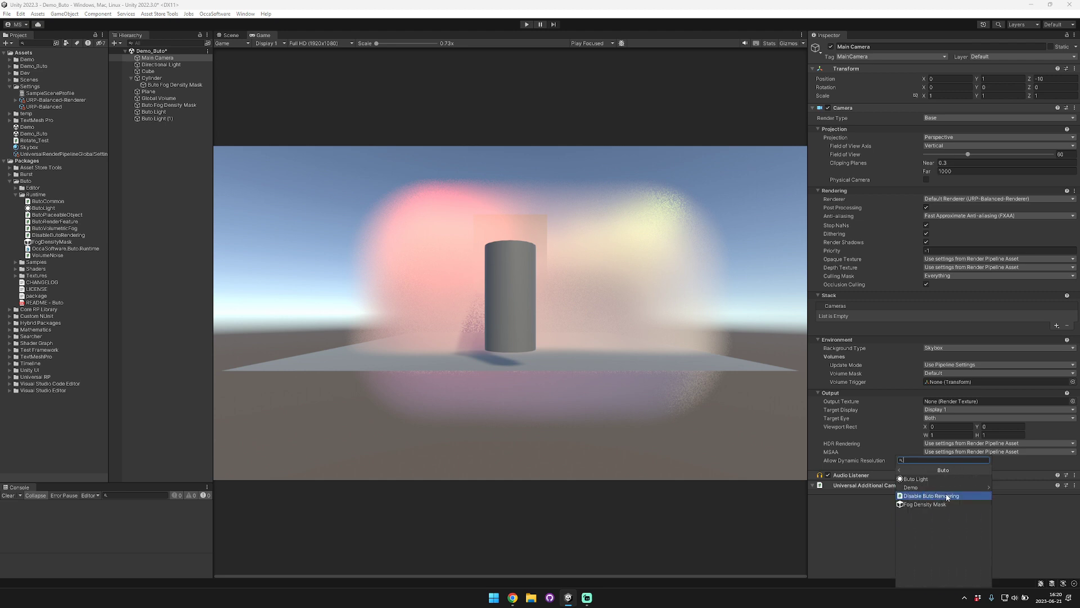
click(956, 497)
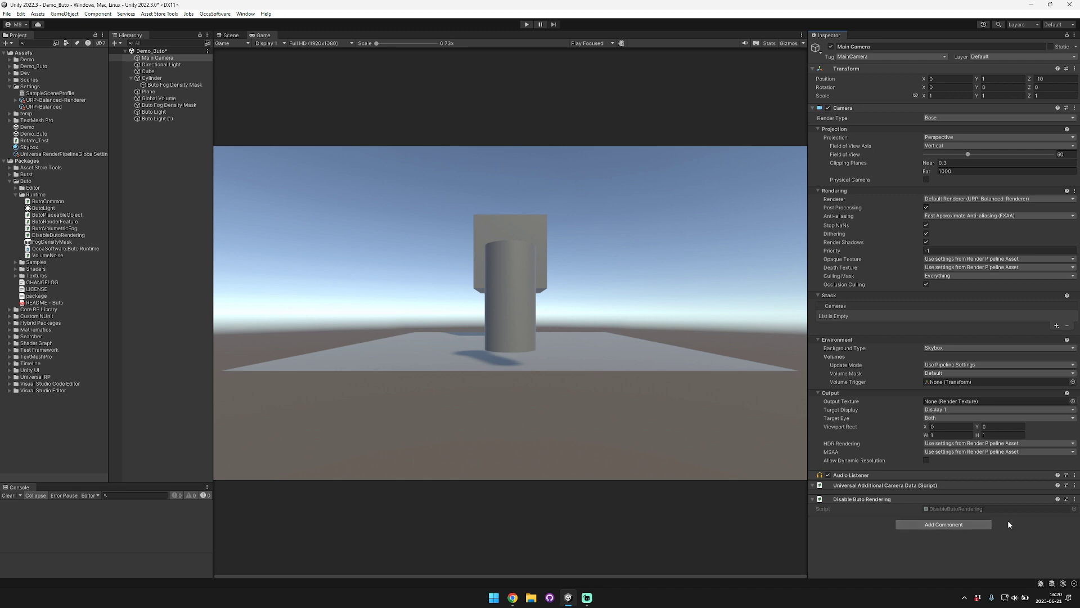
Remove the Disable Buto Rendering component from the Main Camera and clear the selection
click(1075, 499)
click(1012, 418)
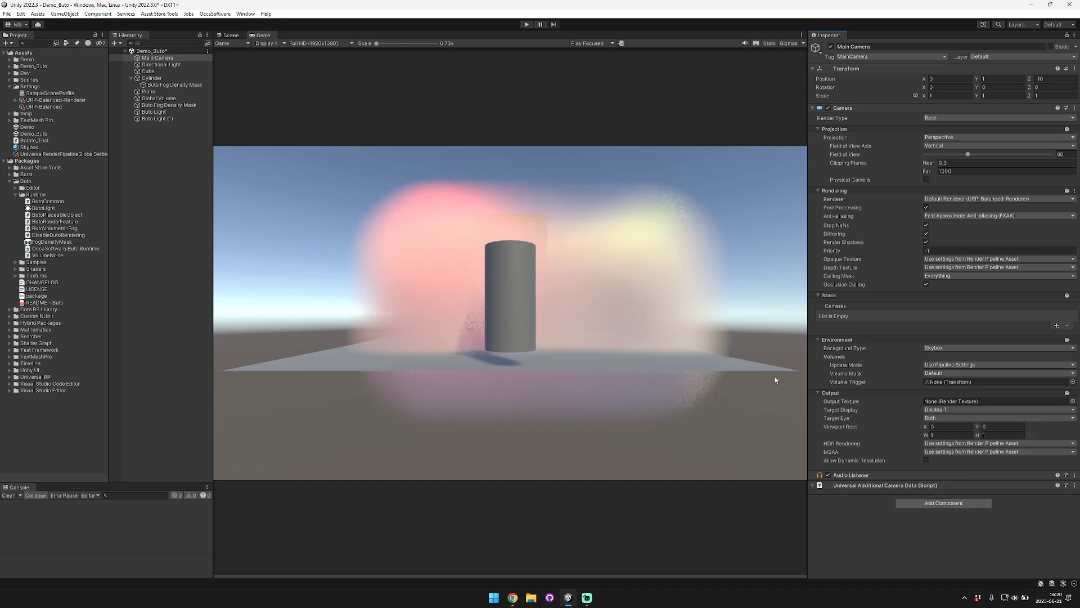
click(160, 161)
Collapse the Cylinder in the hierarchy, create a Sphere Volume in the scene and return to the Scene view
click(131, 78)
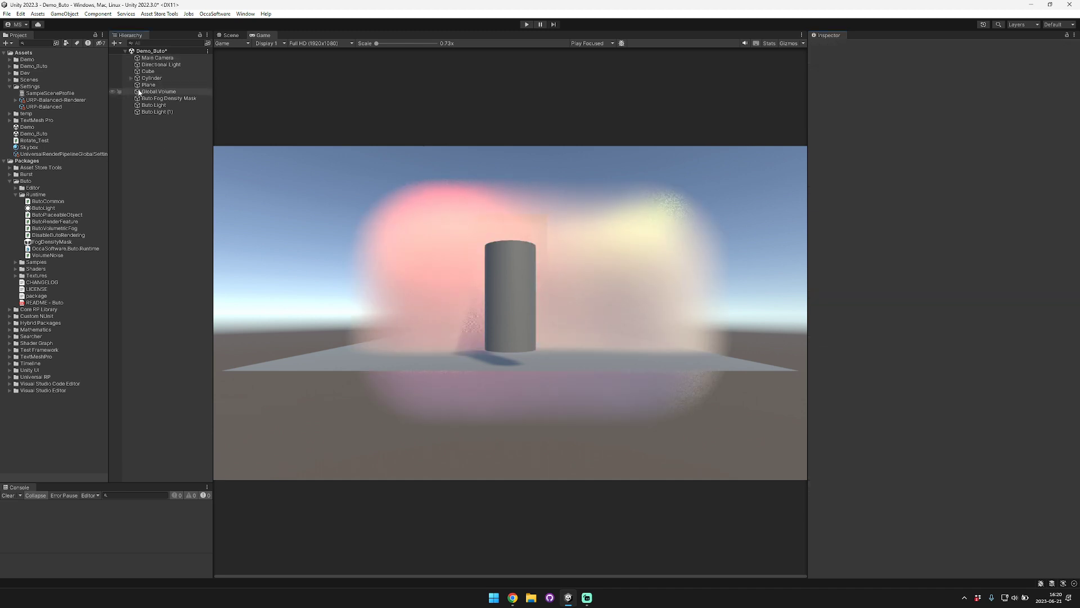
right_click(155, 125)
mouse_move(204, 335)
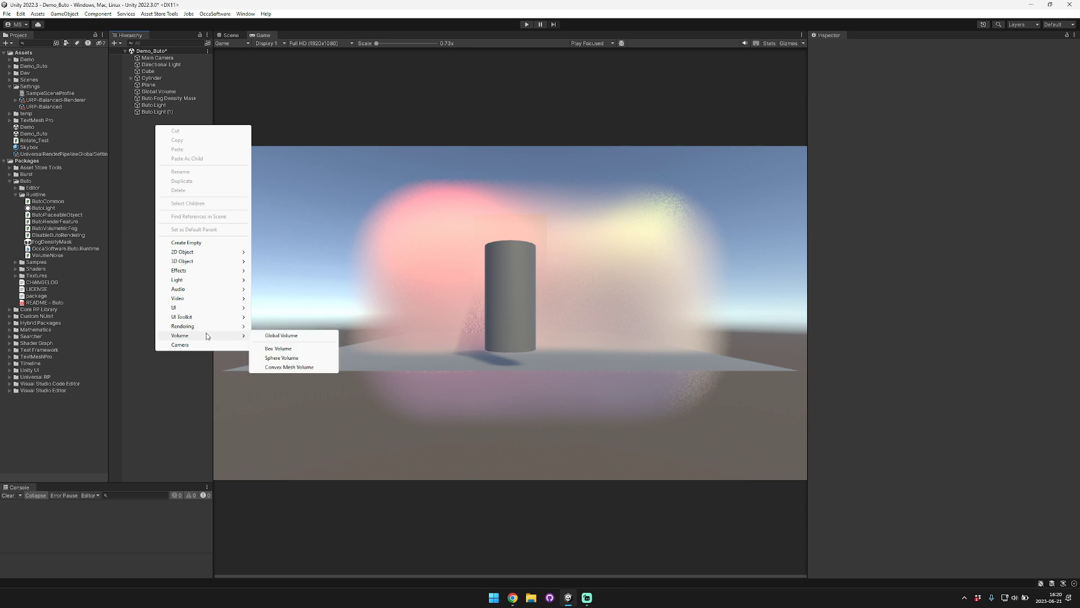
click(301, 358)
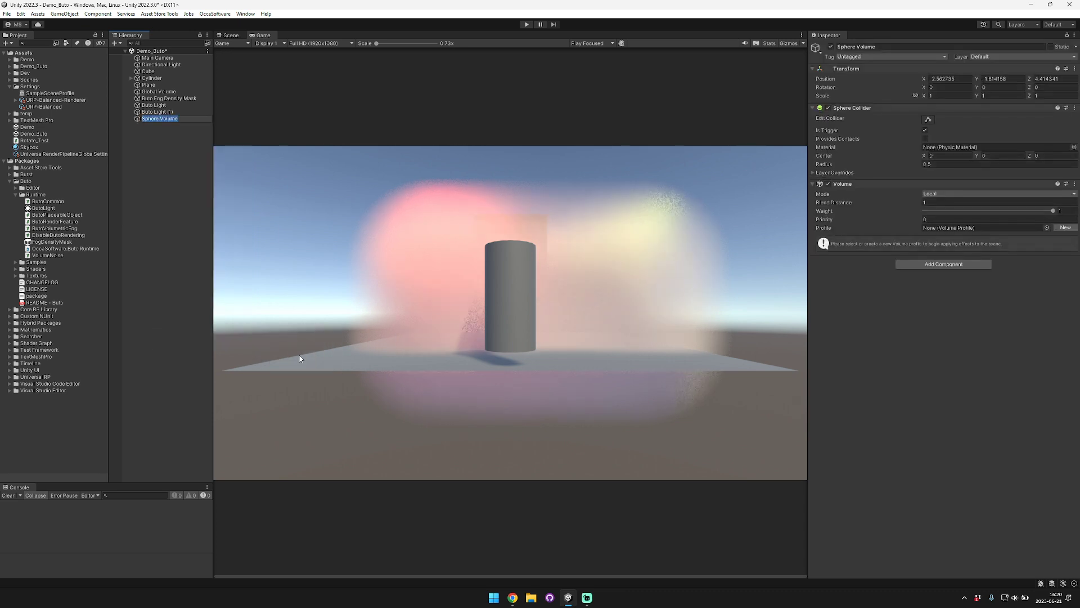
click(232, 36)
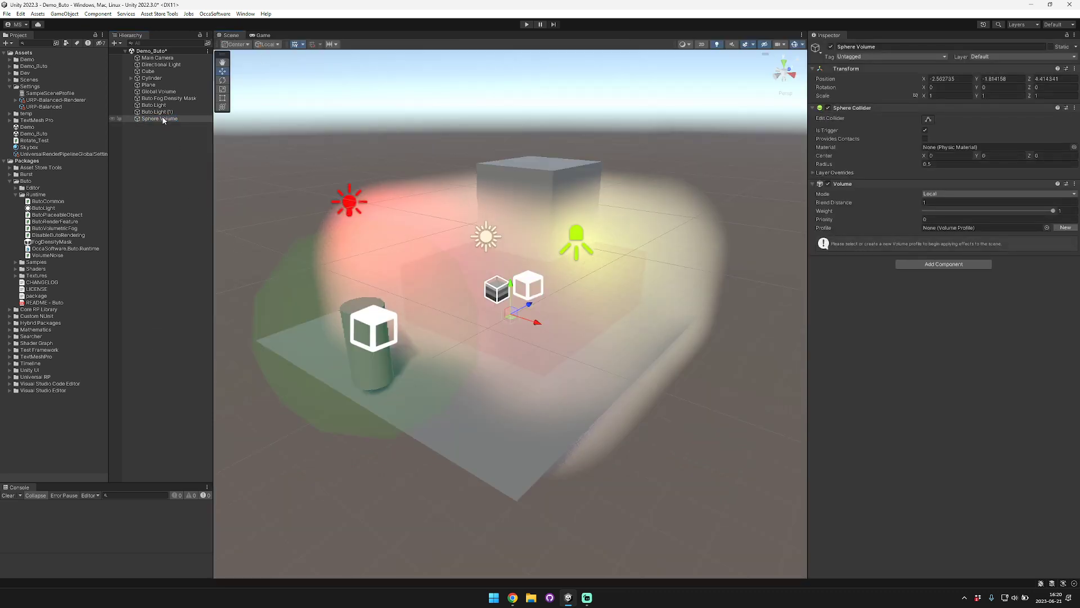
Reset the Sphere Volume's transform, move it to about X 7.75, Y 2.47, Z 0 and scale it uniformly to about 5.58
right_drag(277, 157, 478, 260)
key(d)
right_click(847, 68)
click(862, 73)
drag(474, 294, 968, 333)
right_drag(662, 306, 684, 298)
key(w)
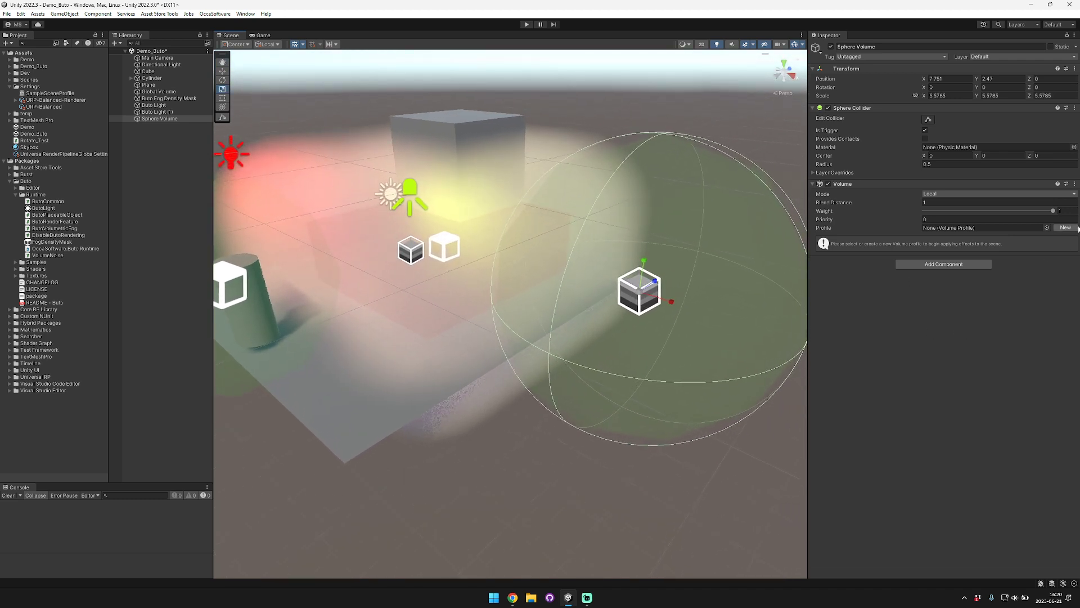
Create a new volume profile for the Sphere Volume and add a Buto Volumetric Fog override to it
click(1065, 228)
click(919, 259)
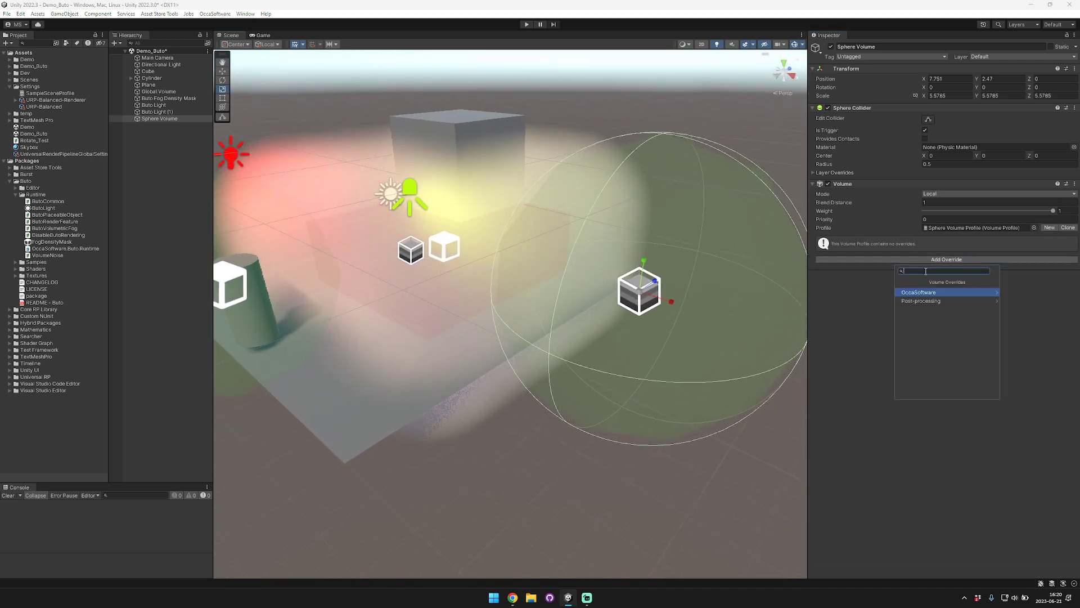
click(927, 301)
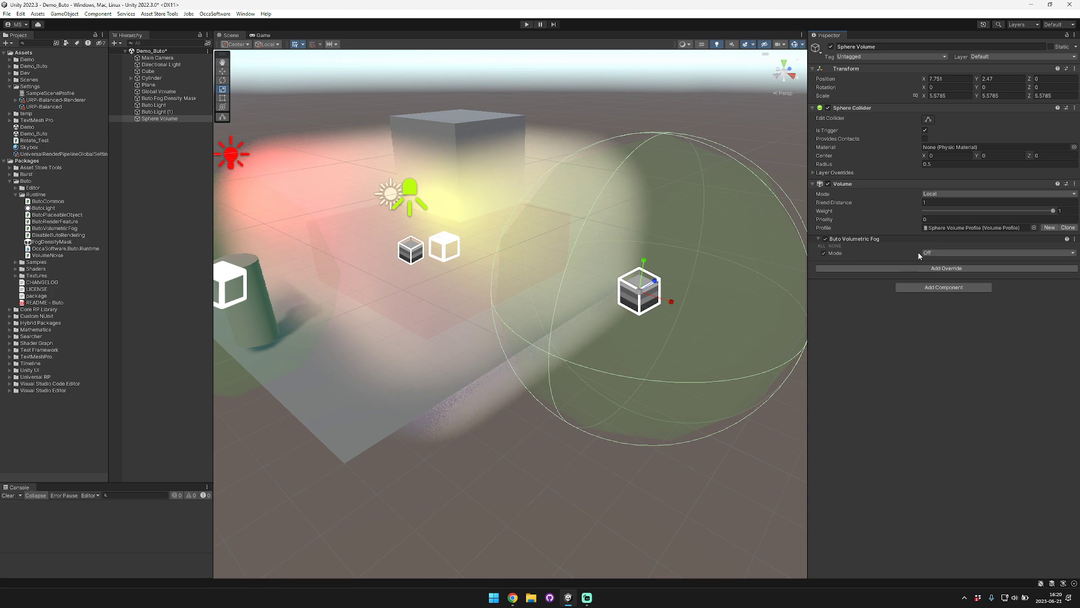
Examine the Sphere Volume's extent relative to the fogged area from several viewpoints in the scene
right_drag(692, 222, 688, 194)
key(d)
key(d)
key(a)
key(d)
key(a)
key(s)
key(d)
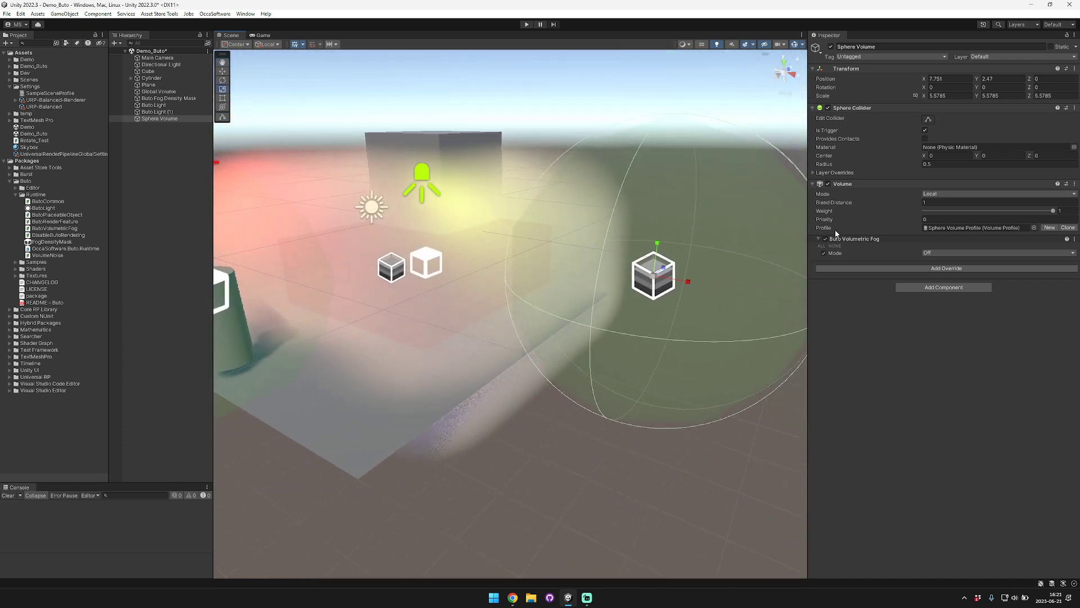
Set the Sphere Volume's Buto Volumetric Fog mode to On and override its Distant Fog setting to enabled
click(951, 256)
click(946, 274)
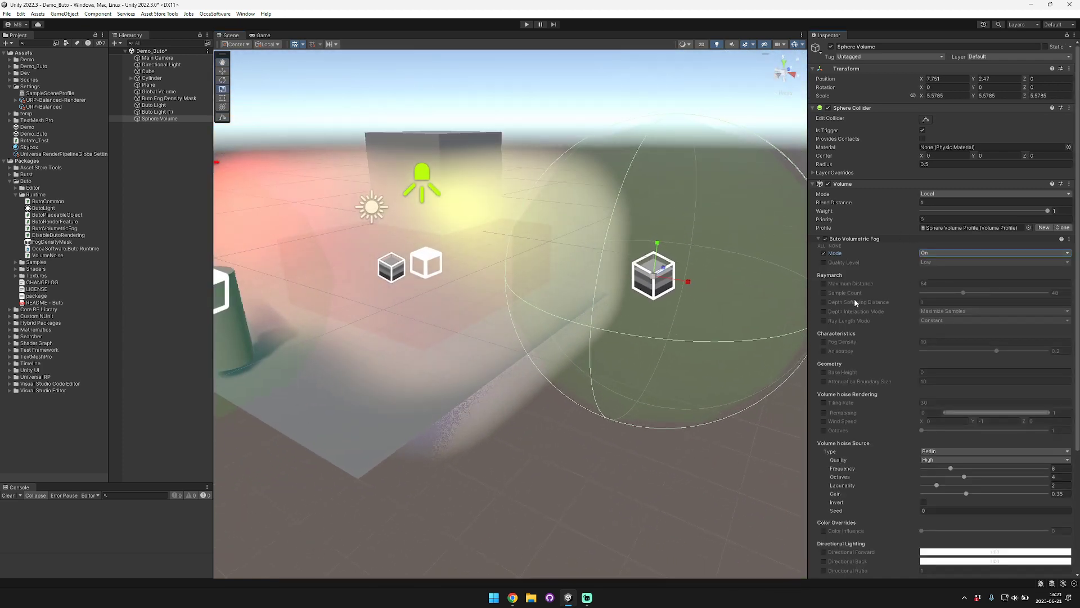
scroll(855, 313, down, 5)
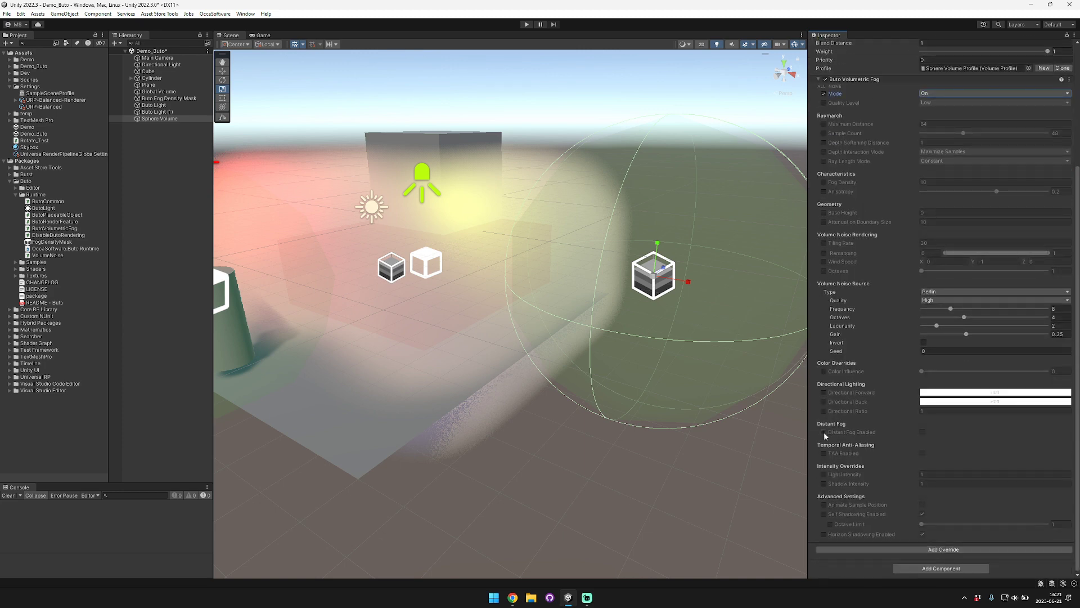
click(823, 432)
click(923, 432)
mouse_move(648, 292)
right_down()
mouse_move(662, 269)
mouse_move(730, 245)
mouse_move(534, 259)
mouse_move(460, 251)
mouse_move(518, 248)
mouse_move(647, 294)
right_up()
key(w)
scroll(852, 238, up, 5)
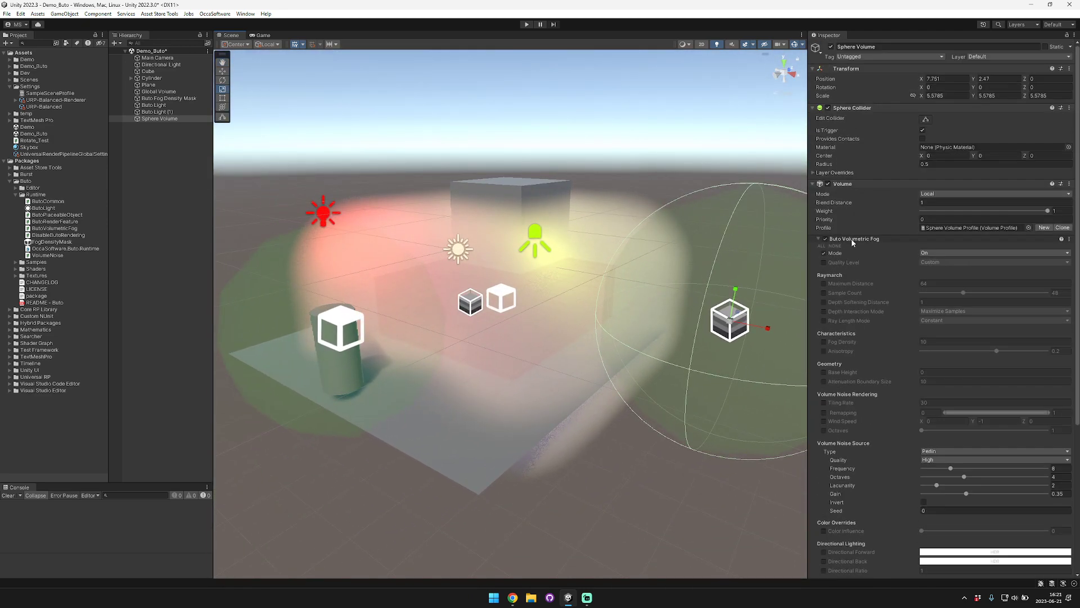